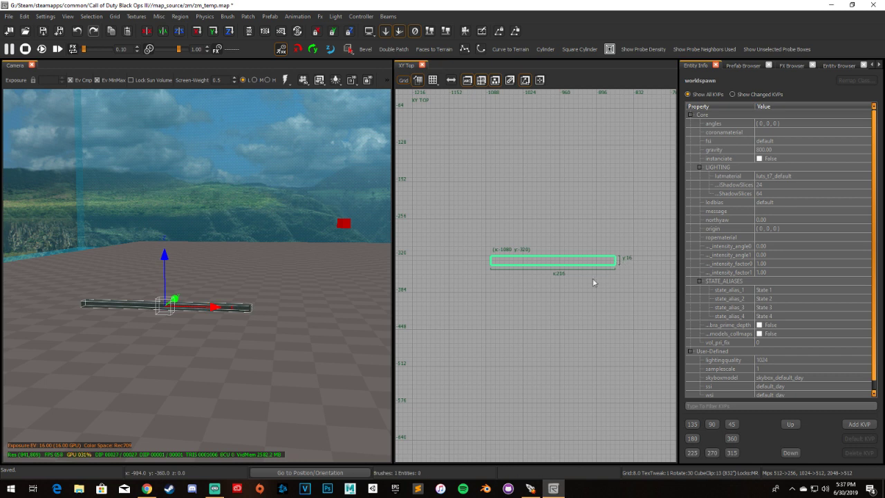
# Resize the selected brush into a wall 256 units long, 8 units thick and 128 units high
pyautogui.moveTo(489, 262); pyautogui.dragTo(479, 261)
pyautogui.moveTo(571, 277)
pyautogui.mouseDown()
pyautogui.moveTo(574, 264)
pyautogui.moveTo(596, 259)
pyautogui.moveTo(555, 198)
pyautogui.moveTo(555, 166)
pyautogui.moveTo(552, 176)
pyautogui.mouseUp()
pyautogui.hotkey('ctrl', 'Tab')
pyautogui.moveTo(259, 253); pyautogui.dragTo(269, 265, button='right')
pyautogui.press('Escape')
pyautogui.keyDown('shift'); pyautogui.click(269, 266); pyautogui.keyUp('shift')
pyautogui.hotkey('ctrl', 'Tab')
pyautogui.hotkey('ctrl', 'Tab')
pyautogui.moveTo(537, 288); pyautogui.dragTo(561, 293, button='right')
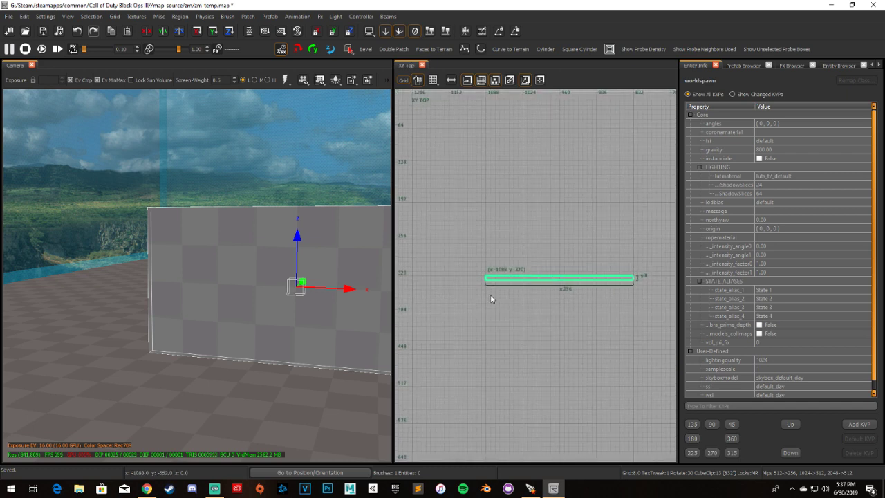
# Duplicate the wall, rotate the copy 90 degrees and align it with the original wall's west end
pyautogui.press('space')
pyautogui.hotkey('ctrl', 'r')
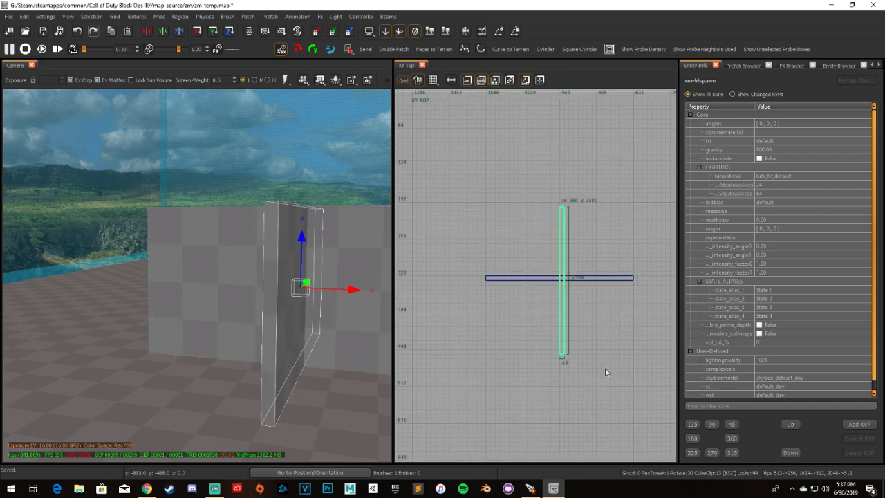
pyautogui.moveTo(608, 373); pyautogui.dragTo(534, 297)
pyautogui.moveTo(533, 299); pyautogui.dragTo(525, 296, button='right')
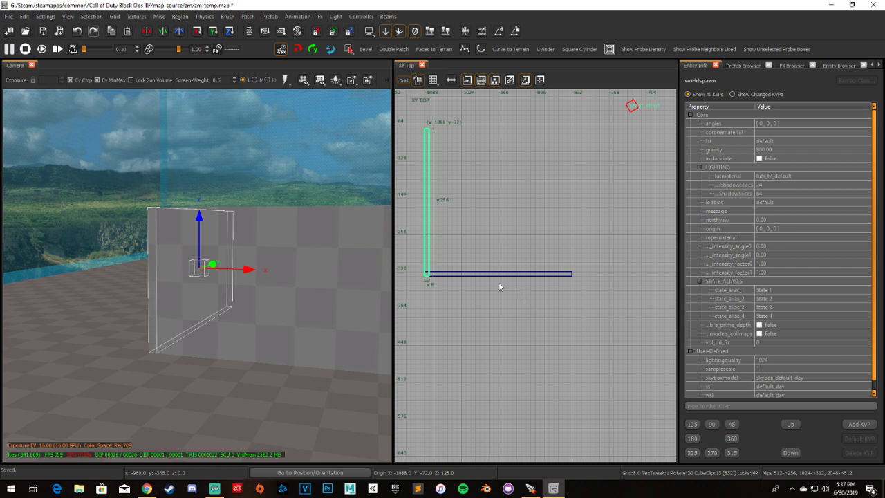
# Copy the side wall to the east end and the long wall to the open north side, enclosing a square room
pyautogui.press('space')
pyautogui.moveTo(490, 271); pyautogui.dragTo(619, 278)
pyautogui.press('Escape')
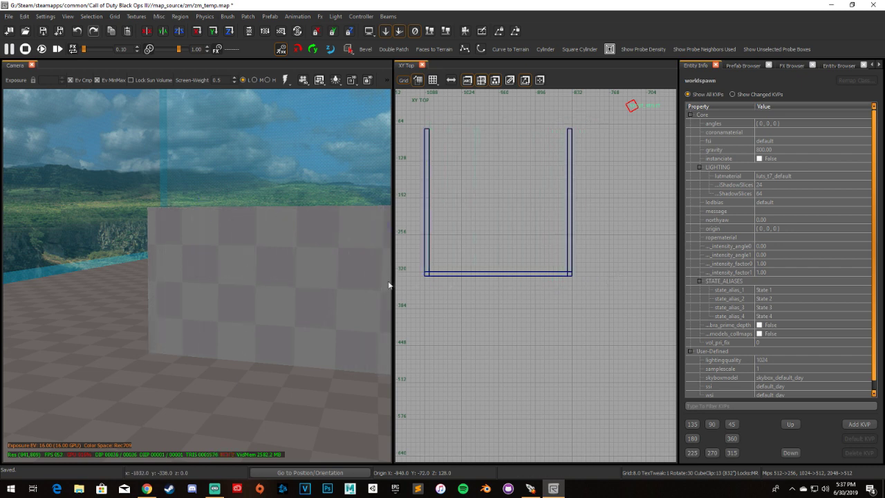
pyautogui.keyDown('shift'); pyautogui.click(371, 284); pyautogui.keyUp('shift')
pyautogui.moveTo(509, 317)
pyautogui.mouseDown()
pyautogui.moveTo(523, 228)
pyautogui.moveTo(510, 188)
pyautogui.mouseUp()
pyautogui.press('Escape')
# Clip the overlapping ends of the north and west walls diagonally to mitre the north-west corner
pyautogui.moveTo(320, 255)
pyautogui.mouseDown(button='right')
pyautogui.moveTo(290, 267)
pyautogui.moveTo(314, 192)
pyautogui.mouseUp(button='right')
pyautogui.keyDown('shift'); pyautogui.click(314, 193); pyautogui.keyUp('shift')
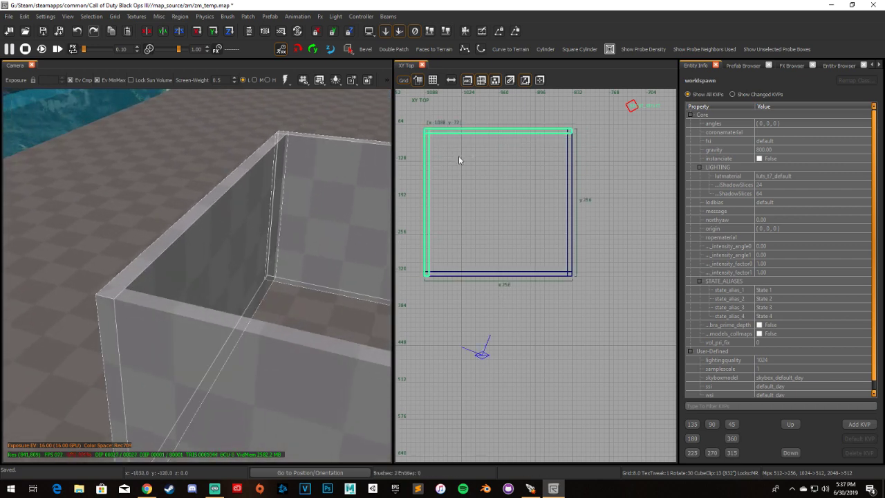
pyautogui.scroll(5, 458, 158)
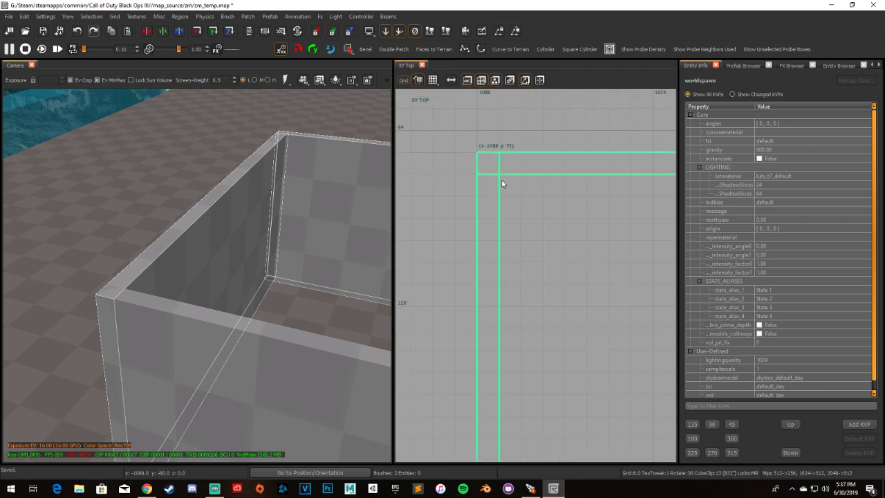
pyautogui.moveTo(499, 177); pyautogui.dragTo(480, 162)
pyautogui.keyDown('shift'); pyautogui.click(258, 213); pyautogui.keyUp('shift')
pyautogui.press('Escape')
# Mitre the north-east corner with a diagonal clip through the north and east walls
pyautogui.moveTo(258, 213); pyautogui.dragTo(162, 204, button='right')
pyautogui.keyDown('shift'); pyautogui.click(161, 205); pyautogui.keyUp('shift')
pyautogui.scroll(-3, 549, 236)
pyautogui.scroll(-4, 549, 236)
pyautogui.scroll(6, 555, 239)
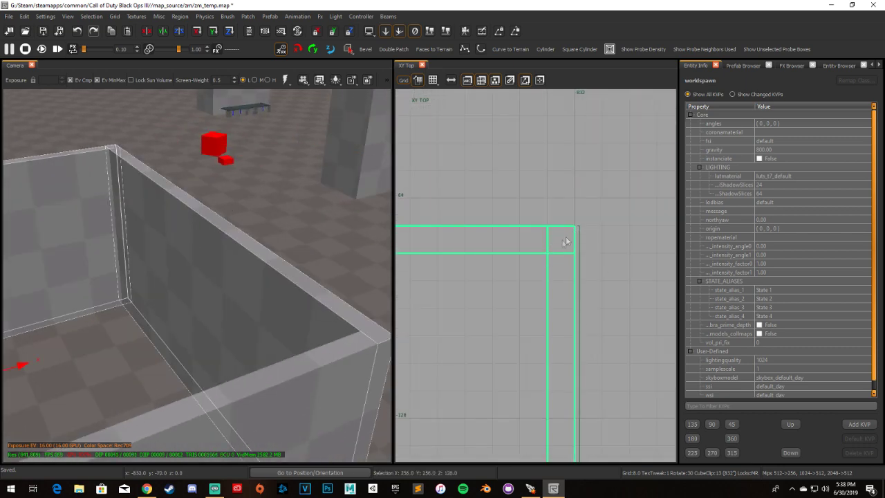
pyautogui.moveTo(550, 255); pyautogui.dragTo(567, 239)
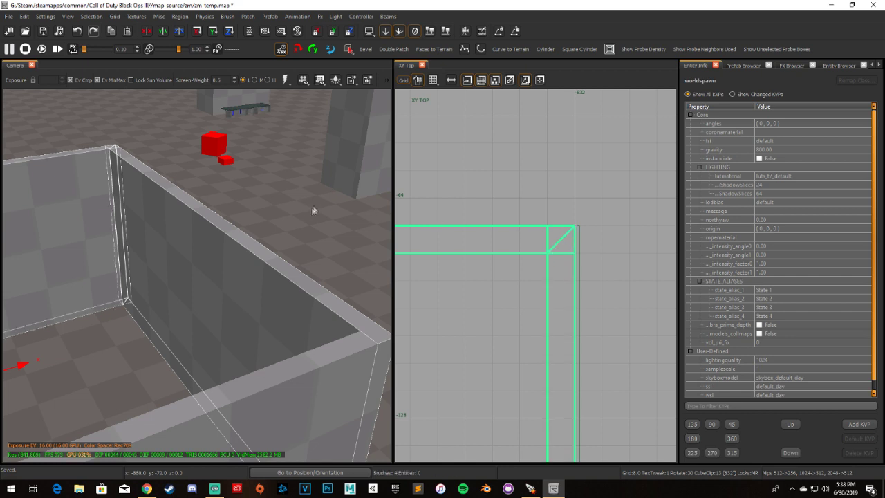
pyautogui.keyDown('shift'); pyautogui.click(175, 215); pyautogui.keyUp('shift')
pyautogui.keyDown('shift'); pyautogui.click(89, 189); pyautogui.keyUp('shift')
pyautogui.press('Escape')
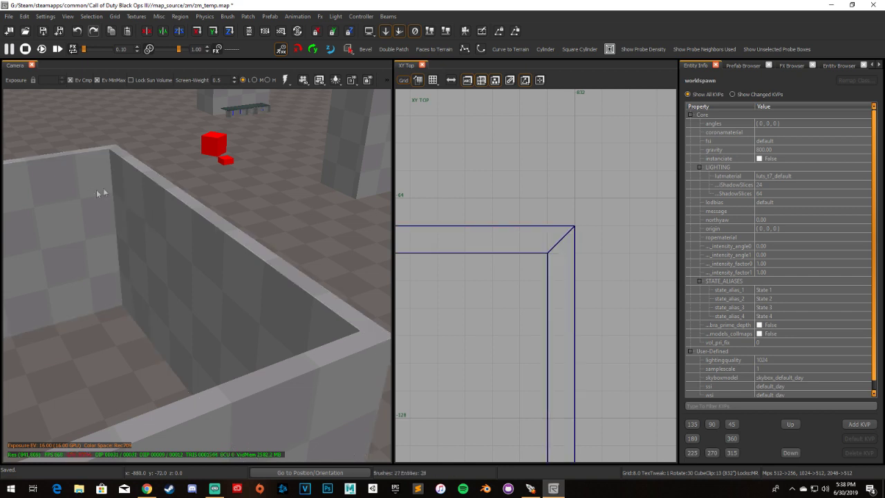
# Select the south and east walls and clip their overlapping ends diagonally at the south-east corner
pyautogui.scroll(-5, 96, 194)
pyautogui.keyDown('shift'); pyautogui.click(202, 235); pyautogui.keyUp('shift')
pyautogui.moveTo(561, 369)
pyautogui.mouseDown(button='right')
pyautogui.moveTo(532, 278)
pyautogui.moveTo(523, 326)
pyautogui.mouseUp(button='right')
pyautogui.scroll(3, 524, 325)
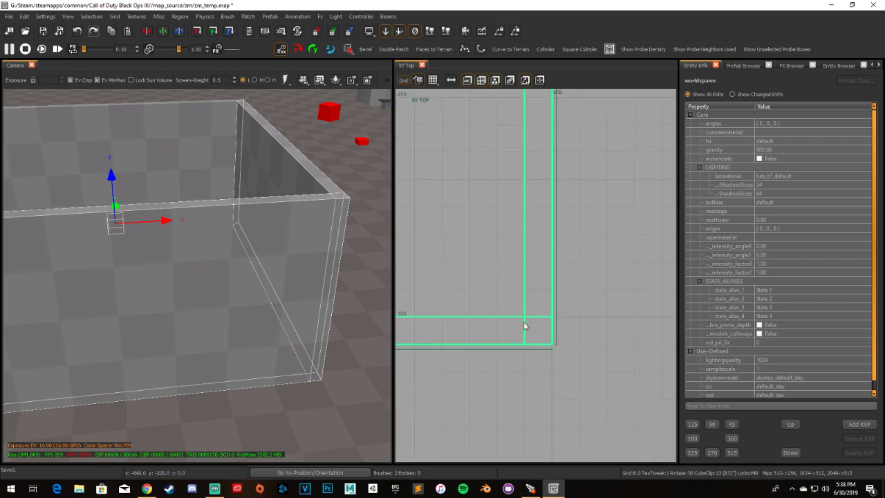
pyautogui.press('x')
pyautogui.click(529, 323)
pyautogui.click(549, 339)
pyautogui.hotkey('ctrl', 'Return')
pyautogui.press('Escape')
# Mitre the south-west corner by clipping the south and west walls diagonally where they overlap
pyautogui.scroll(-3, 461, 262)
pyautogui.moveTo(463, 260); pyautogui.dragTo(450, 257, button='right')
pyautogui.keyDown('shift'); pyautogui.moveTo(193, 217); pyautogui.dragTo(255, 195); pyautogui.keyUp('shift')
pyautogui.moveTo(460, 269); pyautogui.dragTo(482, 267, button='right')
pyautogui.scroll(4, 505, 285)
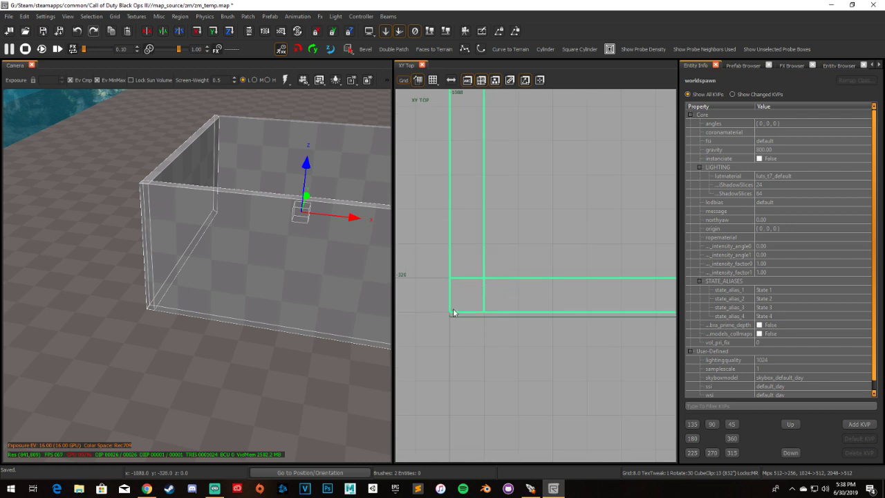
pyautogui.keyDown('shift'); pyautogui.click(188, 157); pyautogui.keyUp('shift')
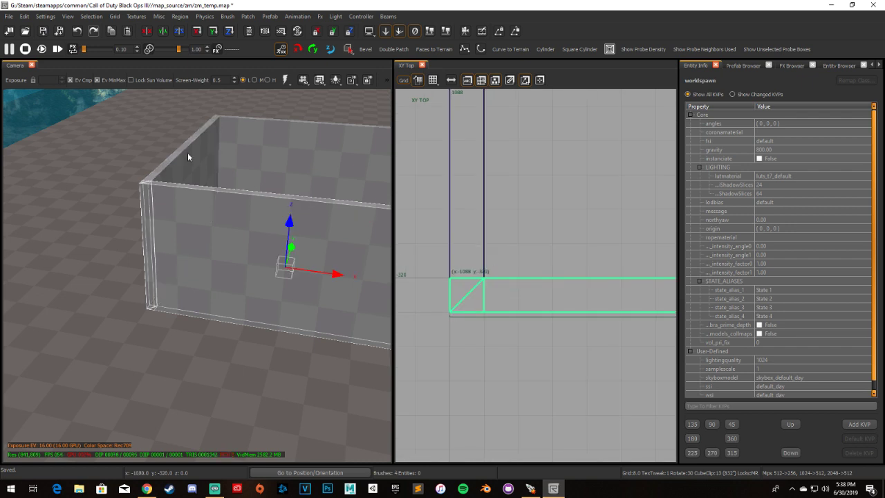
pyautogui.keyDown('shift'); pyautogui.click(223, 224); pyautogui.keyUp('shift')
pyautogui.press('Escape')
# Select the room's four mitred walls and texture them with caulk
pyautogui.moveTo(222, 224)
pyautogui.mouseDown(button='right')
pyautogui.moveTo(180, 225)
pyautogui.moveTo(162, 270)
pyautogui.moveTo(168, 295)
pyautogui.moveTo(181, 286)
pyautogui.moveTo(194, 310)
pyautogui.moveTo(198, 301)
pyautogui.mouseUp(button='right')
pyautogui.keyDown('shift'); pyautogui.click(162, 270); pyautogui.keyUp('shift')
pyautogui.press('Escape')
pyautogui.keyDown('shift'); pyautogui.click(178, 201); pyautogui.keyUp('shift')
pyautogui.scroll(1, 148, 233)
pyautogui.moveTo(148, 232); pyautogui.dragTo(183, 255, button='right')
pyautogui.press('Escape')
pyautogui.scroll(5, 184, 256)
pyautogui.keyDown('shift'); pyautogui.click(183, 255); pyautogui.keyUp('shift')
pyautogui.moveTo(152, 228); pyautogui.dragTo(188, 221, button='right')
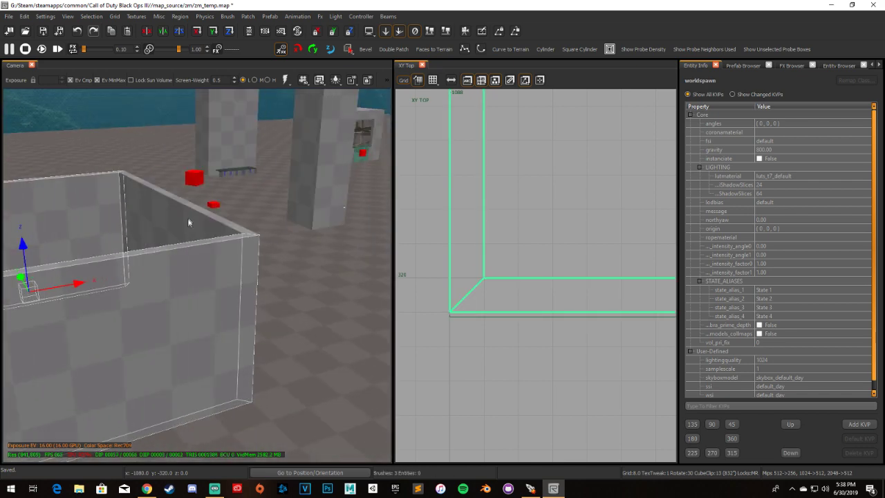
pyautogui.scroll(-5, 187, 220)
pyautogui.hotkey('shift', 'c')
pyautogui.press('Escape')
# Draw a roof brush covering the room's footprint, 256 units wide and 8 units thick, resting on the walls
pyautogui.scroll(3, 202, 230)
pyautogui.moveTo(201, 231)
pyautogui.mouseDown(button='right')
pyautogui.moveTo(202, 220)
pyautogui.moveTo(205, 240)
pyautogui.mouseUp(button='right')
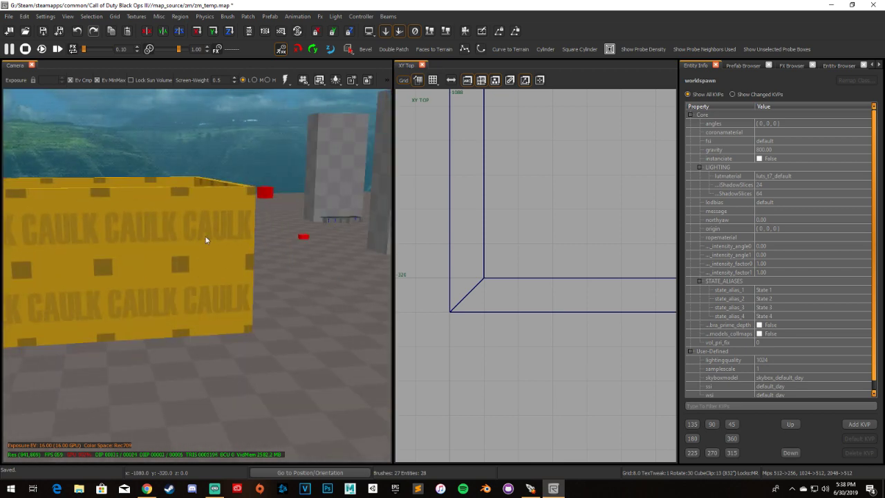
pyautogui.moveTo(205, 240); pyautogui.dragTo(187, 281, button='right')
pyautogui.scroll(-3, 492, 204)
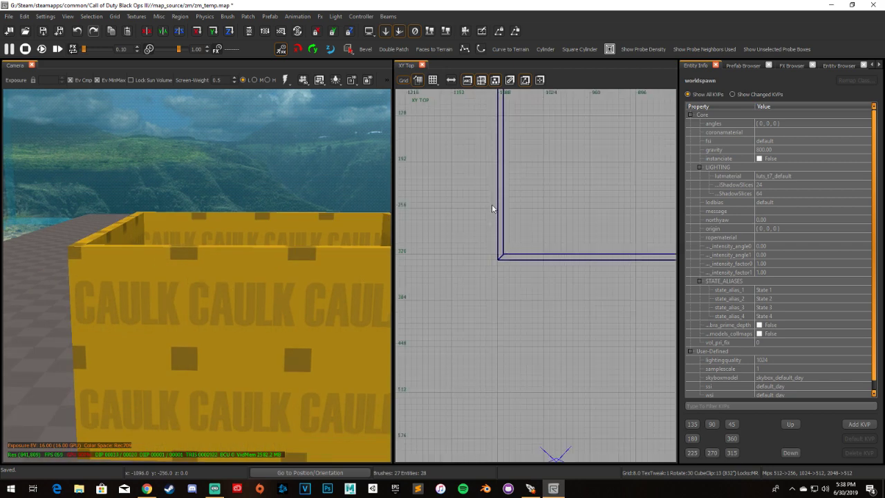
pyautogui.scroll(4, 479, 183)
pyautogui.moveTo(477, 188); pyautogui.dragTo(571, 309)
pyautogui.scroll(-4, 571, 308)
pyautogui.moveTo(521, 286); pyautogui.dragTo(585, 351)
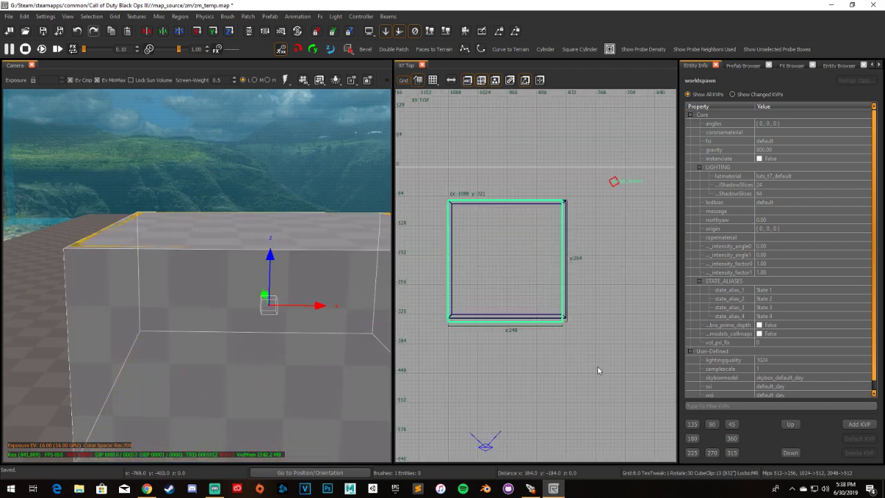
pyautogui.hotkey('ctrl', 'Tab')
pyautogui.moveTo(516, 347); pyautogui.dragTo(527, 289)
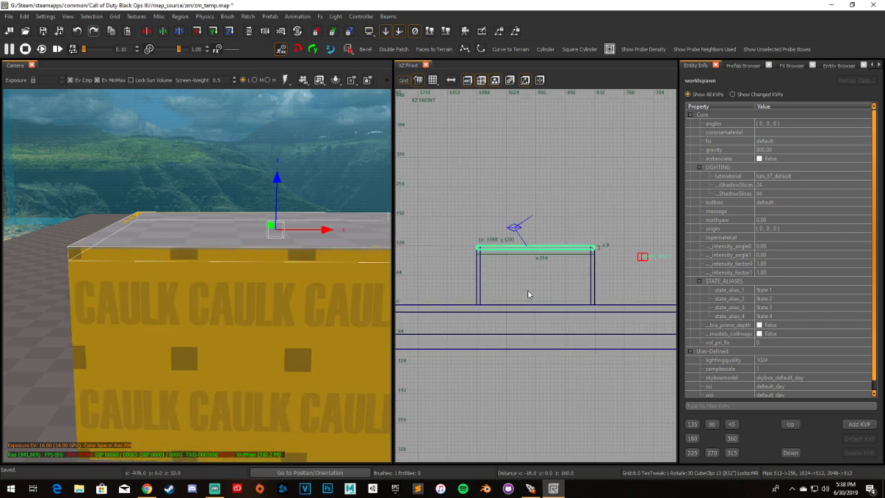
# Apply the caulk texture to the roof brush
pyautogui.press('Escape')
pyautogui.moveTo(262, 262)
pyautogui.mouseDown(button='right')
pyautogui.moveTo(249, 253)
pyautogui.moveTo(247, 230)
pyautogui.mouseUp(button='right')
pyautogui.click(247, 230)
pyautogui.hotkey('ctrl', 'shift', 'c')
pyautogui.press('Escape')
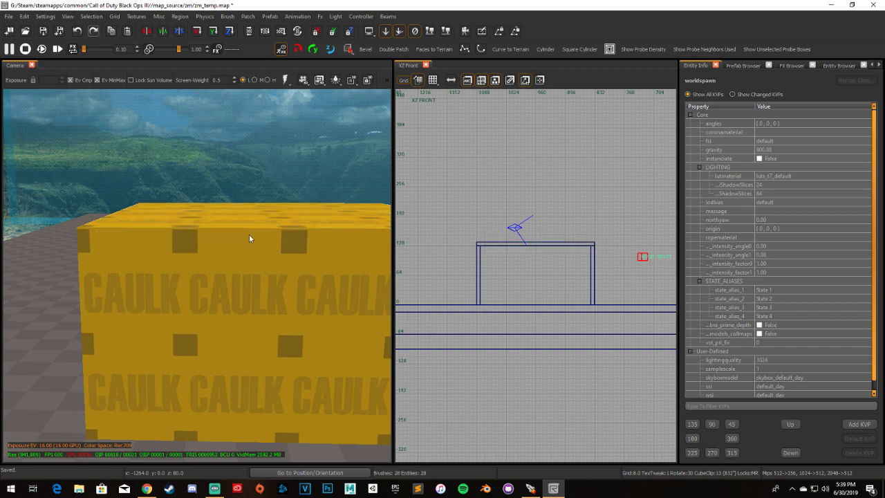
# Examine the caulked room from inside and outside, including its mitred wall corners in the top view
pyautogui.click(230, 250)
pyautogui.moveTo(229, 250); pyautogui.dragTo(233, 277, button='right')
pyautogui.press('Escape')
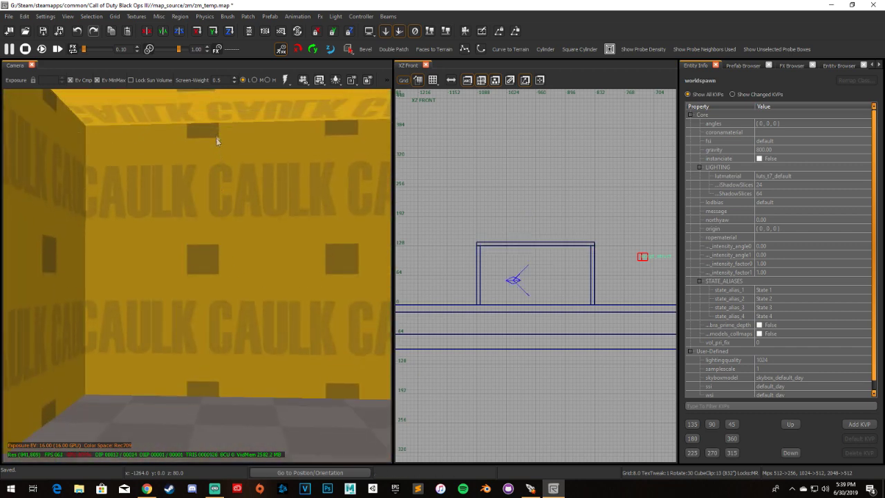
pyautogui.moveTo(213, 138); pyautogui.dragTo(220, 290, button='right')
pyautogui.moveTo(223, 232); pyautogui.dragTo(214, 251, button='right')
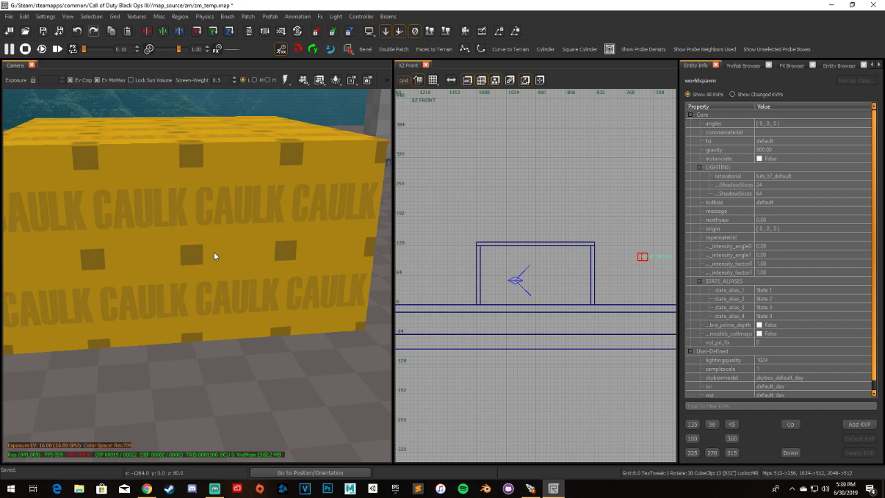
pyautogui.press('F5')
pyautogui.moveTo(214, 252)
pyautogui.mouseDown(button='right')
pyautogui.moveTo(197, 276)
pyautogui.moveTo(200, 291)
pyautogui.moveTo(175, 315)
pyautogui.moveTo(178, 306)
pyautogui.moveTo(116, 265)
pyautogui.mouseUp(button='right')
pyautogui.press('F5')
pyautogui.keyDown('shift'); pyautogui.click(136, 306); pyautogui.keyUp('shift')
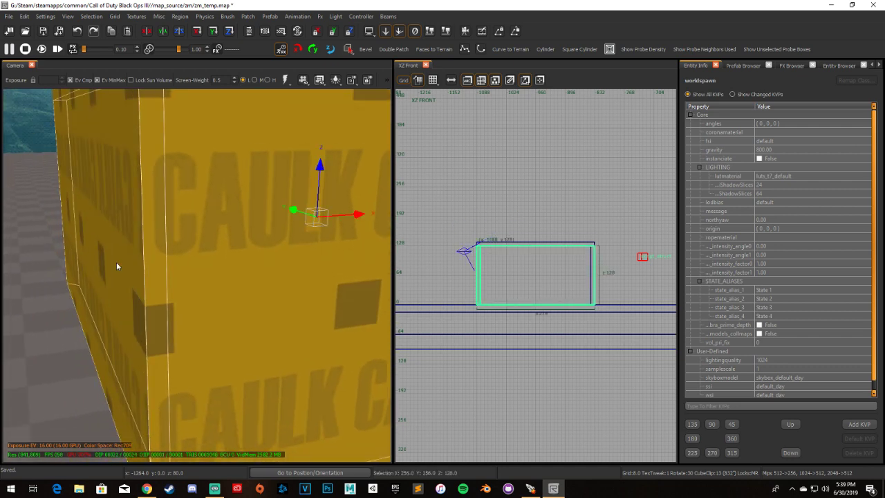
pyautogui.scroll(2, 506, 256)
pyautogui.hotkey('ctrl', 'Tab')
pyautogui.scroll(2, 461, 296)
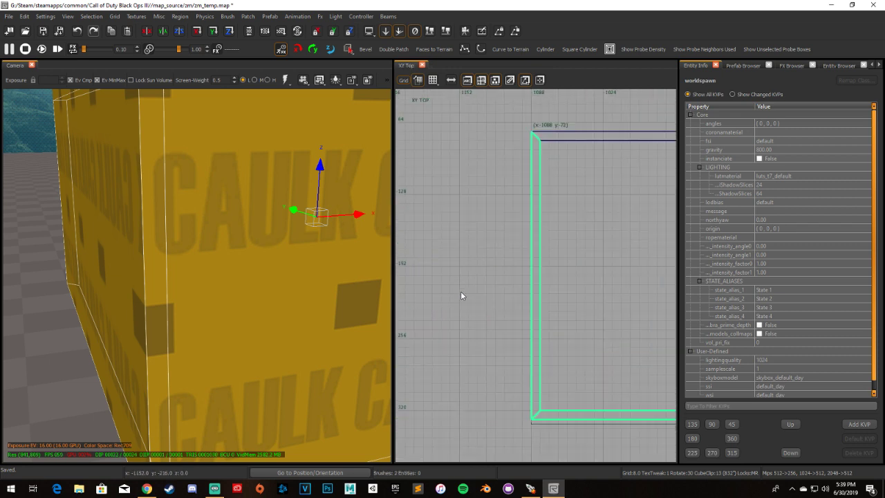
pyautogui.press('Escape')
# Select the outer side faces of the caulked room's walls
pyautogui.moveTo(272, 243)
pyautogui.mouseDown(button='right')
pyautogui.moveTo(253, 237)
pyautogui.moveTo(242, 216)
pyautogui.moveTo(230, 243)
pyautogui.mouseUp(button='right')
pyautogui.moveTo(315, 240); pyautogui.dragTo(238, 256, button='right')
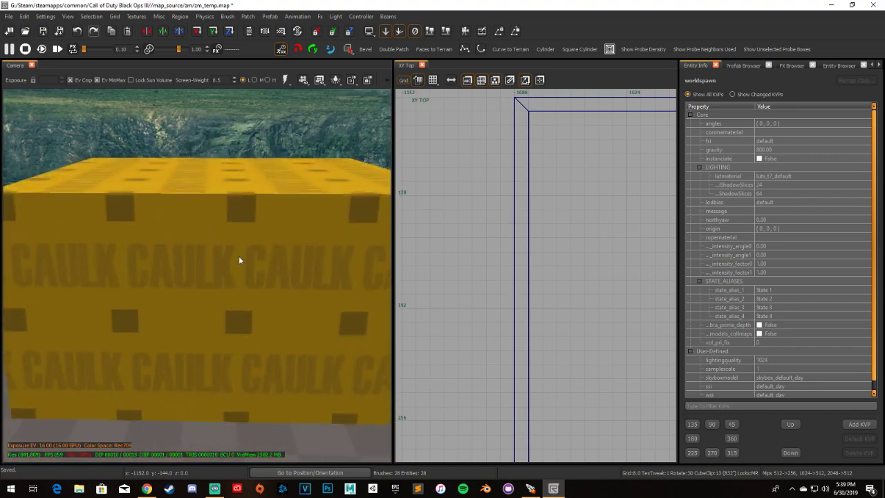
pyautogui.press('Down')
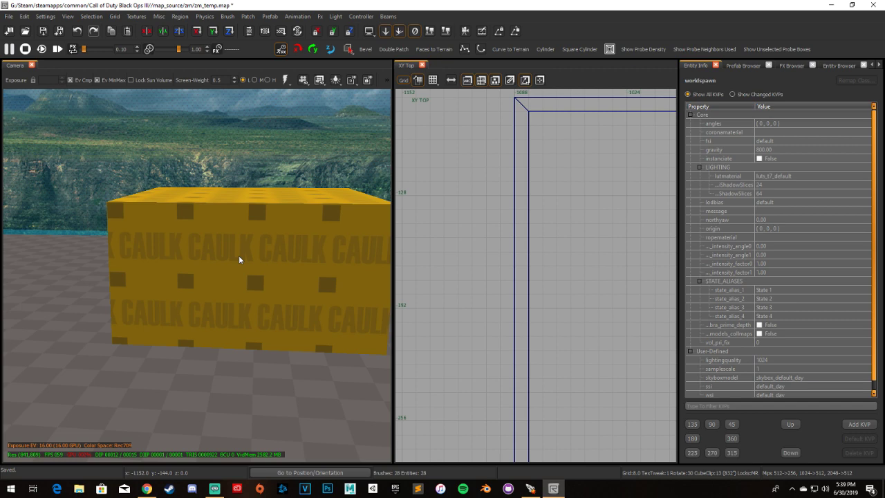
pyautogui.press('Up')
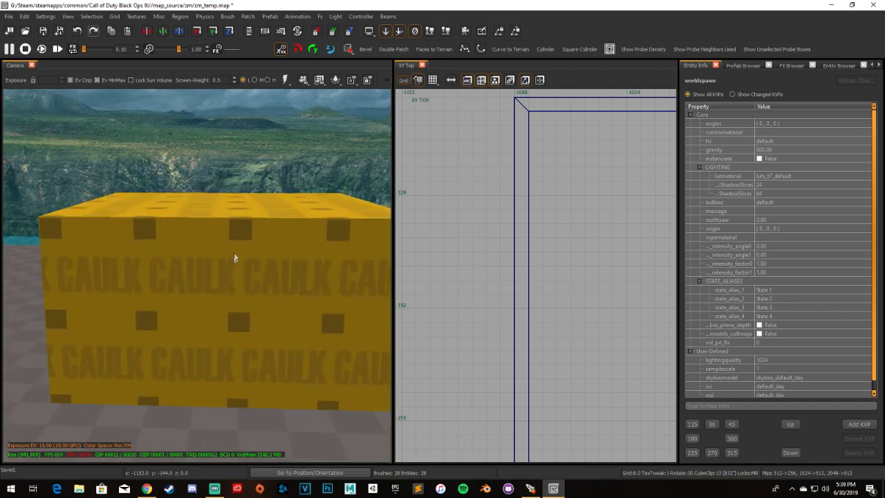
pyautogui.press('Up')
pyautogui.moveTo(219, 286); pyautogui.dragTo(189, 316, button='right')
pyautogui.moveTo(115, 296); pyautogui.dragTo(174, 302, button='right')
pyautogui.moveTo(186, 224)
pyautogui.mouseDown(button='right')
pyautogui.moveTo(177, 208)
pyautogui.moveTo(179, 221)
pyautogui.mouseUp(button='right')
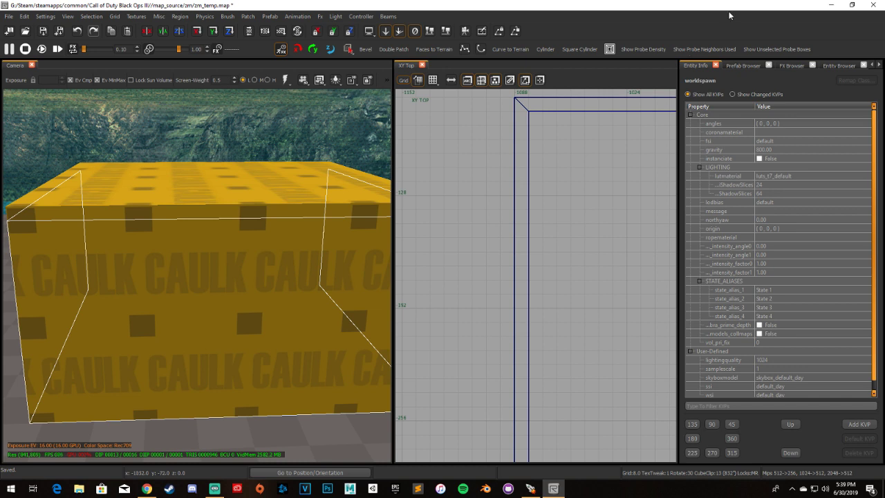
# Search the full texture library for "wallpaper"
pyautogui.click(879, 65)
pyautogui.click(842, 65)
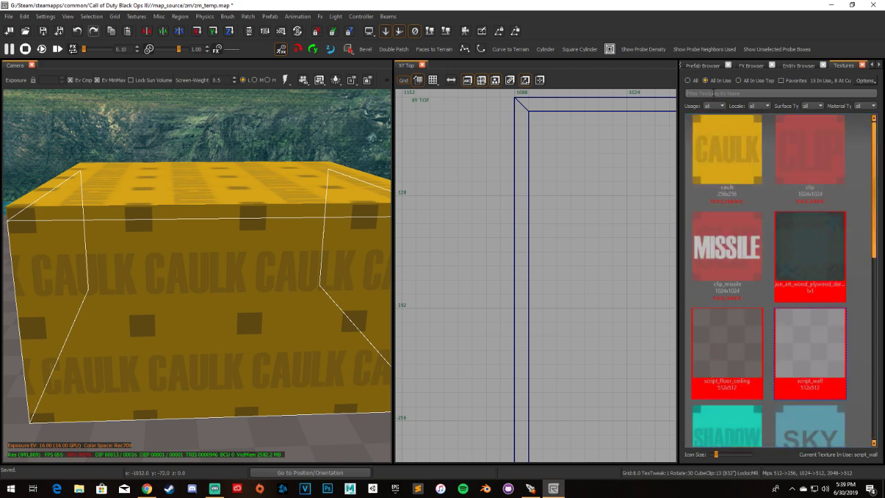
pyautogui.click(712, 92)
pyautogui.write('wall')
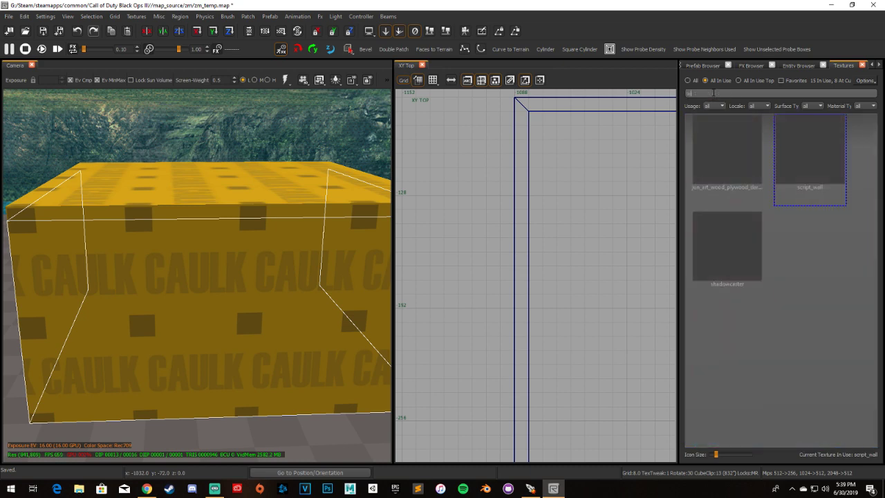
pyautogui.click(688, 80)
pyautogui.click(712, 93)
pyautogui.write('paper')
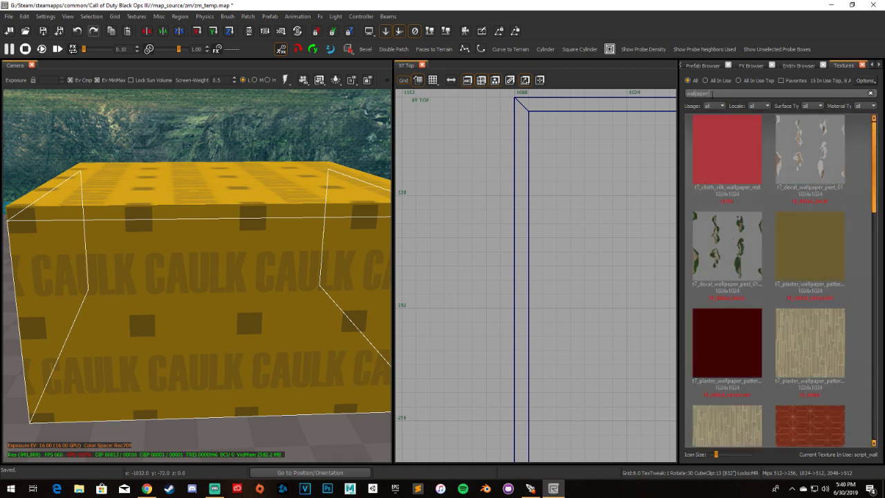
# Apply the t7_plaster_wallpaper_pattern_06 texture with the lit_detail material type to the selected outer wall faces
pyautogui.scroll(-5, 809, 277)
pyautogui.click(743, 351)
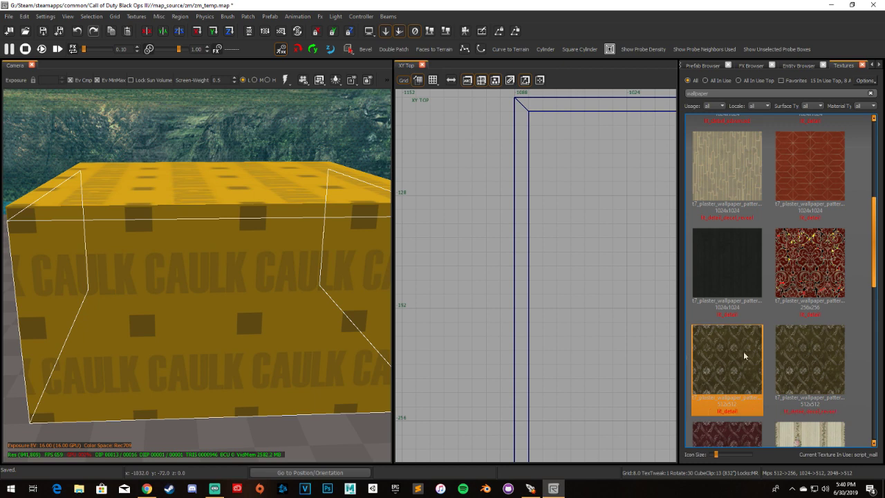
pyautogui.moveTo(332, 387)
pyautogui.mouseDown(button='right')
pyautogui.moveTo(325, 366)
pyautogui.moveTo(165, 387)
pyautogui.mouseUp(button='right')
pyautogui.moveTo(302, 393); pyautogui.dragTo(224, 334, button='right')
# Inspect the wallpapered side wall brush in the YZ side view, leaving it deselected
pyautogui.keyDown('shift'); pyautogui.click(224, 334); pyautogui.keyUp('shift')
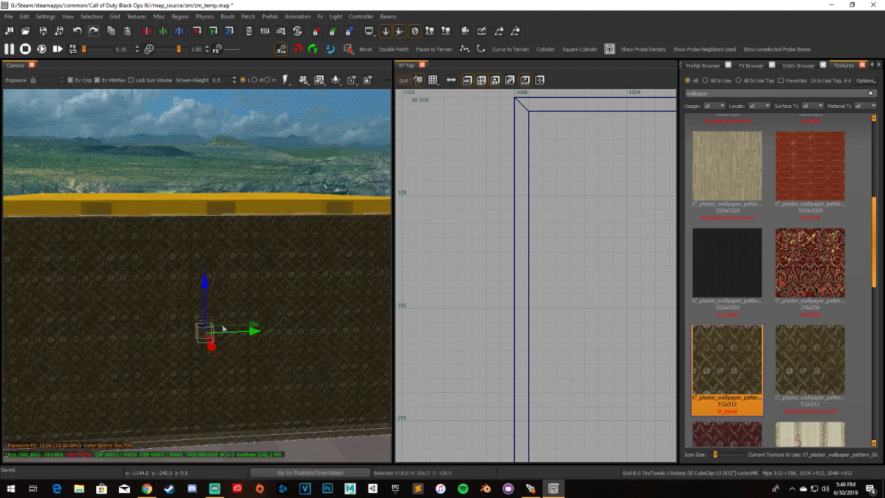
pyautogui.hotkey('ctrl', 'Tab')
pyautogui.hotkey('ctrl', 'Tab')
pyautogui.scroll(4, 553, 311)
pyautogui.moveTo(343, 279); pyautogui.dragTo(355, 271, button='right')
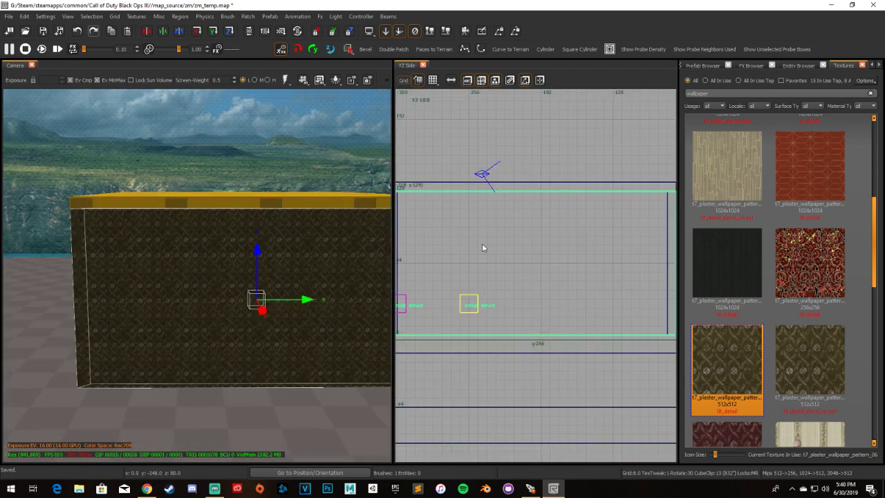
pyautogui.press('Escape')
pyautogui.moveTo(300, 284); pyautogui.dragTo(295, 282, button='right')
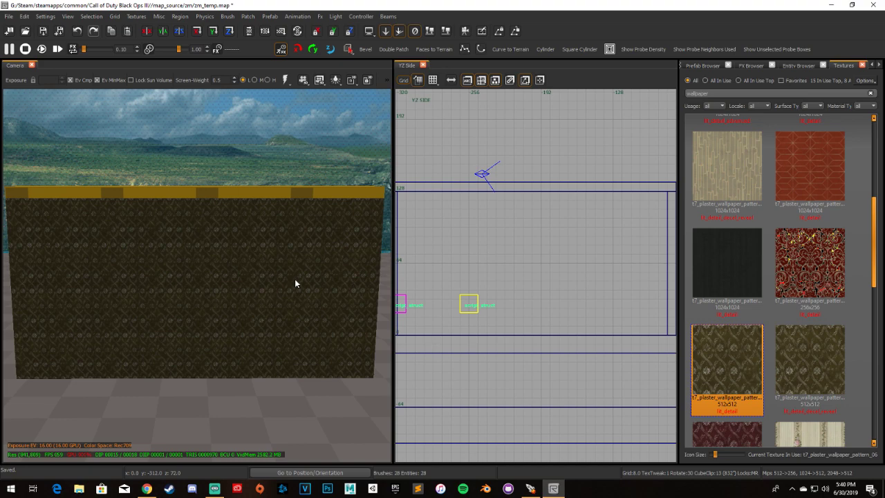
# Examine how the wallpaper pattern looks across the outer wall face
pyautogui.moveTo(294, 279)
pyautogui.mouseDown(button='right')
pyautogui.moveTo(212, 263)
pyautogui.moveTo(242, 256)
pyautogui.moveTo(233, 263)
pyautogui.moveTo(238, 280)
pyautogui.moveTo(249, 255)
pyautogui.mouseUp(button='right')
pyautogui.click(243, 261)
pyautogui.press('Escape')
pyautogui.click(221, 280)
pyautogui.press('Escape')
pyautogui.click(243, 278)
pyautogui.press('Escape')
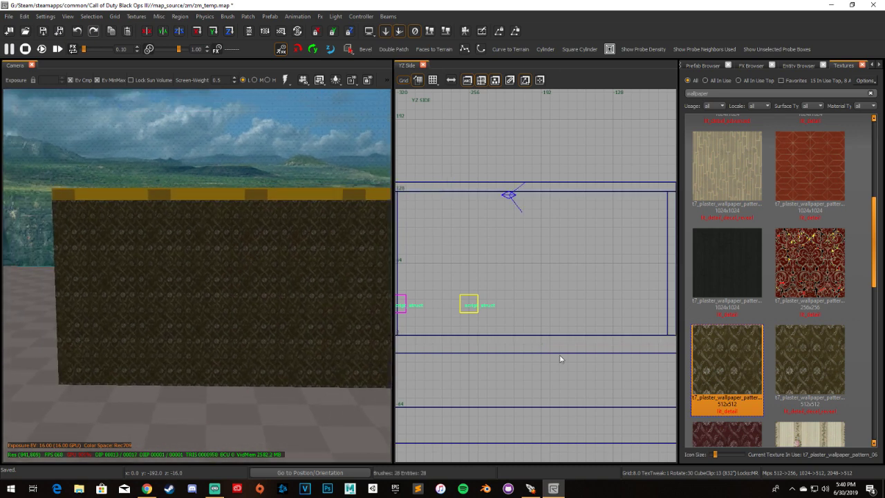
pyautogui.moveTo(278, 301); pyautogui.dragTo(277, 301, button='right')
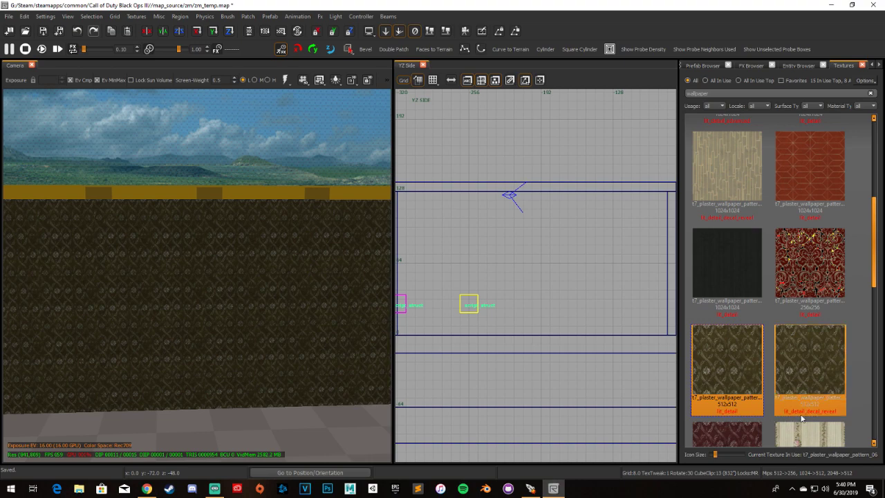
# Apply the t7_plaster_wallpaper_pattern_06_blend texture with the lit_detail_decal_reveal material type to the selected outer wall face
pyautogui.moveTo(373, 357); pyautogui.dragTo(253, 297, button='right')
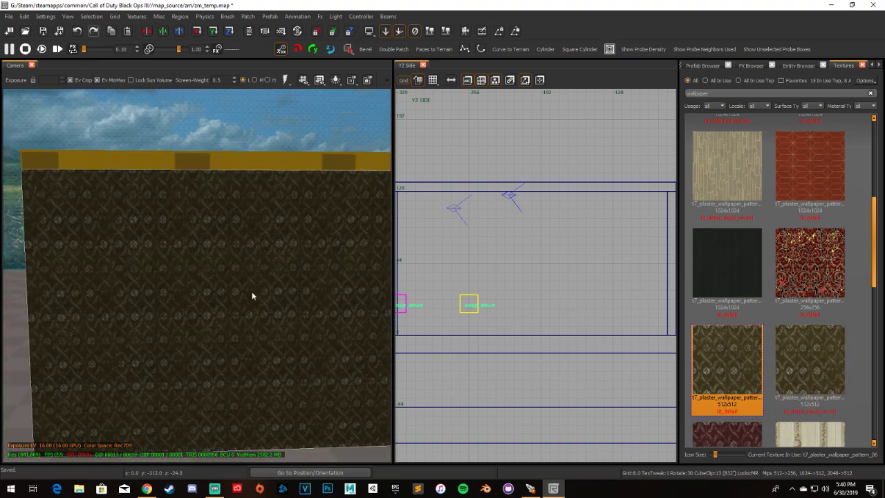
pyautogui.click(819, 379)
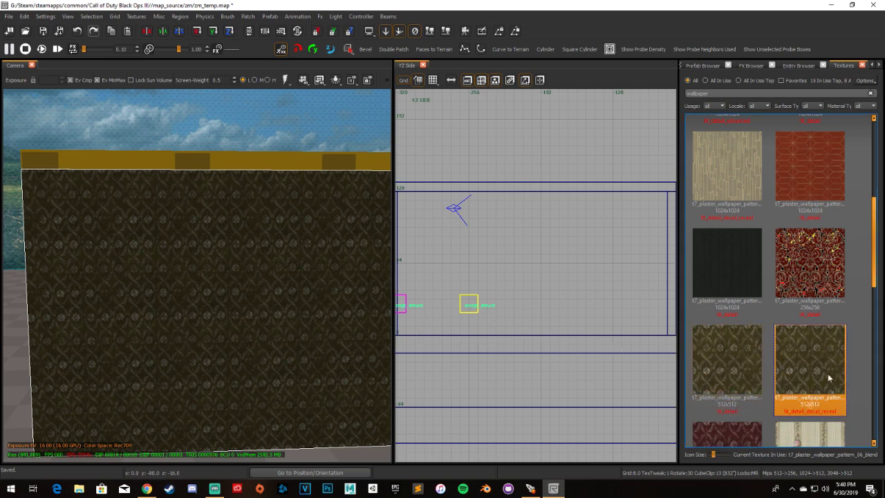
pyautogui.moveTo(306, 302); pyautogui.dragTo(144, 247, button='right')
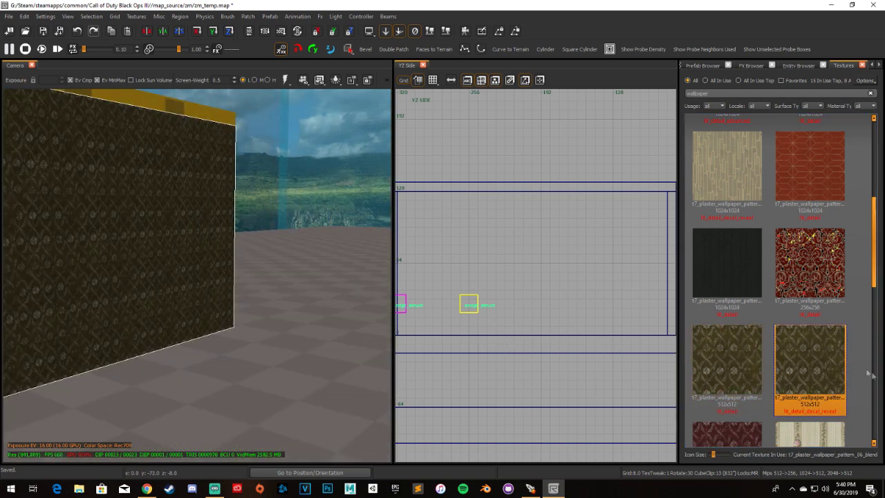
pyautogui.moveTo(221, 290)
pyautogui.mouseDown(button='right')
pyautogui.moveTo(180, 249)
pyautogui.moveTo(241, 302)
pyautogui.mouseUp(button='right')
# Try stretching the roof brush upward to a height of 64 units
pyautogui.click(241, 302)
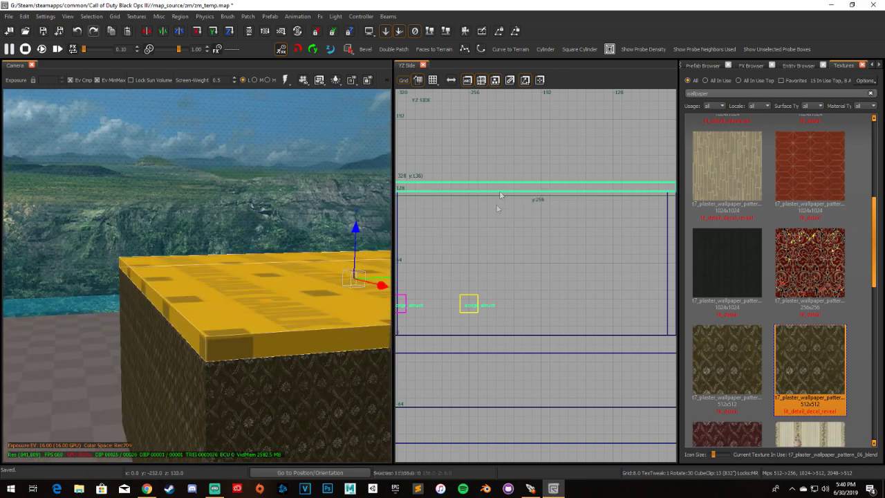
pyautogui.moveTo(490, 218); pyautogui.dragTo(511, 100)
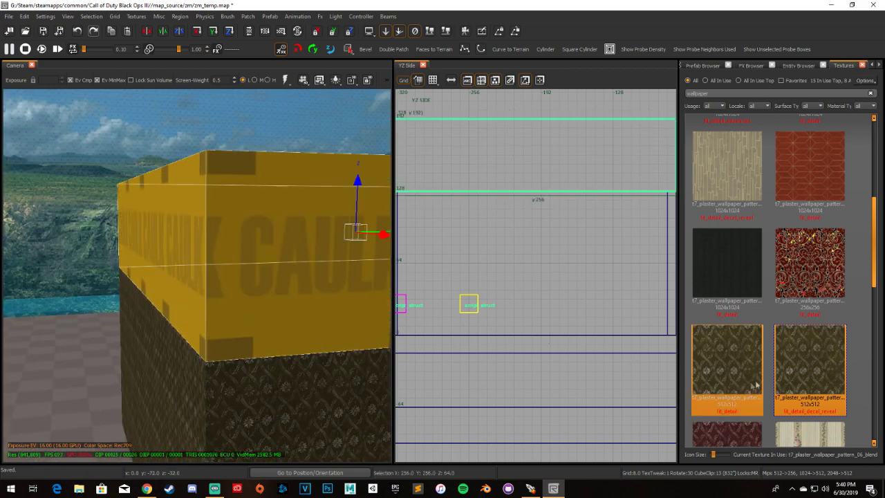
pyautogui.click(788, 370)
pyautogui.press('Escape')
# Examine the wallpaper pattern on the outer wall up close, from a distance and near the roof edge
pyautogui.moveTo(322, 293)
pyautogui.mouseDown(button='right')
pyautogui.moveTo(293, 280)
pyautogui.moveTo(318, 292)
pyautogui.mouseUp(button='right')
pyautogui.keyDown('shift'); pyautogui.click(318, 292); pyautogui.keyUp('shift')
pyautogui.press('Down')
pyautogui.press('Escape')
pyautogui.press('Up')
pyautogui.press('Up')
pyautogui.press('Up')
pyautogui.press('Up')
pyautogui.press('Up')
pyautogui.press('Up')
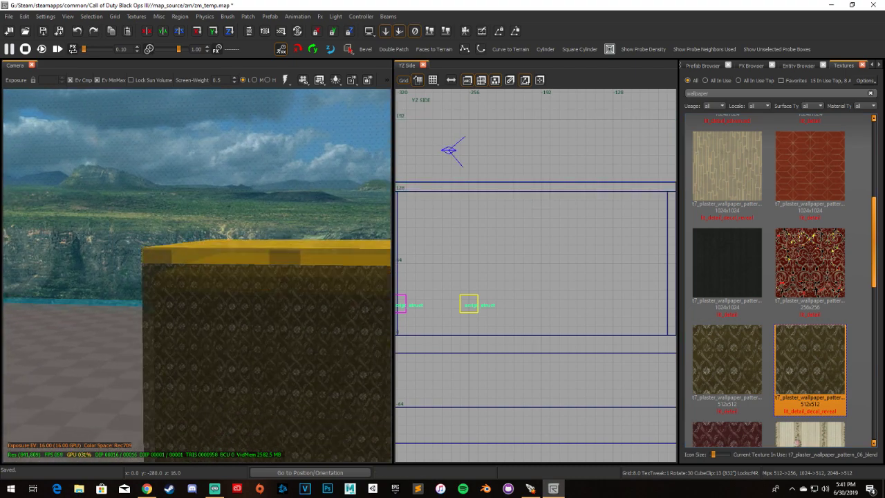
pyautogui.keyDown('shift'); pyautogui.click(257, 304); pyautogui.keyUp('shift')
pyautogui.press('Escape')
pyautogui.moveTo(257, 299); pyautogui.dragTo(270, 308, button='right')
pyautogui.press('d')
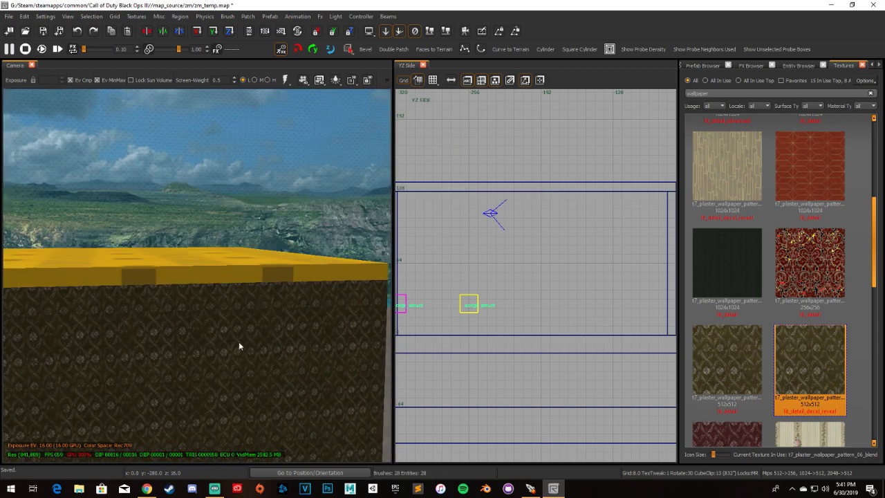
pyautogui.press('Down')
pyautogui.press('Down')
pyautogui.press('d')
pyautogui.press('c')
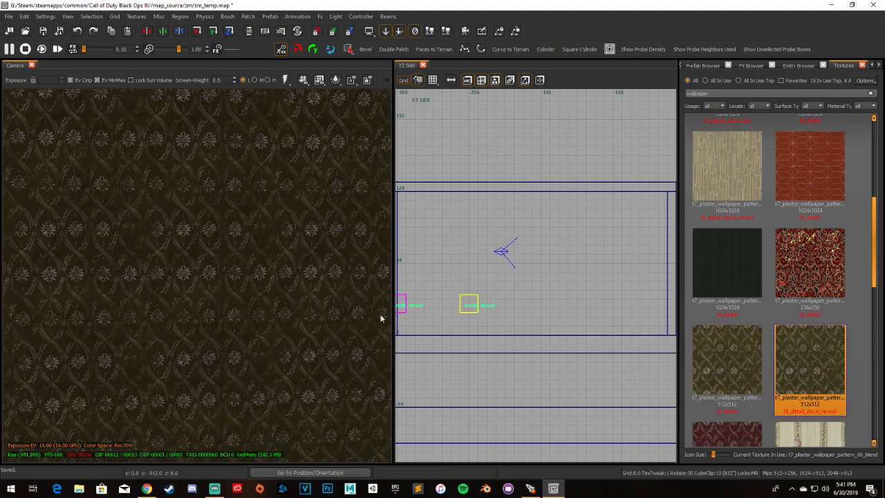
pyautogui.press('Down')
pyautogui.press('Left')
pyautogui.press('Right')
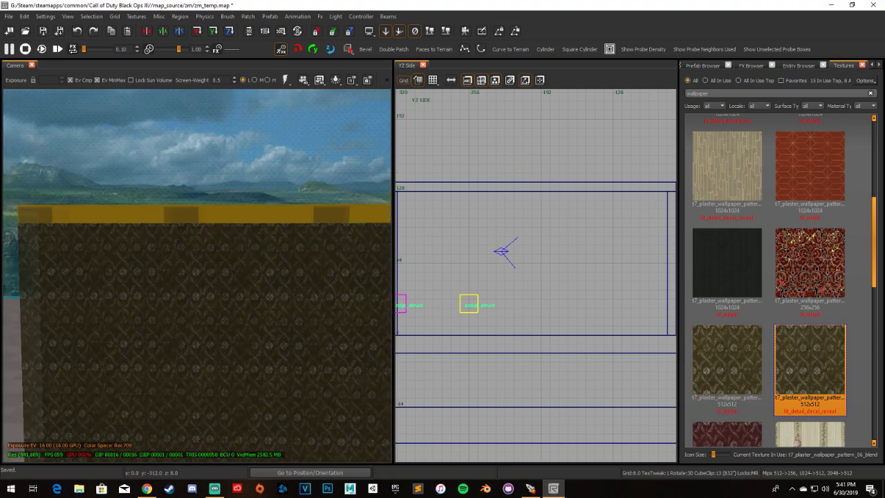
pyautogui.press('Left')
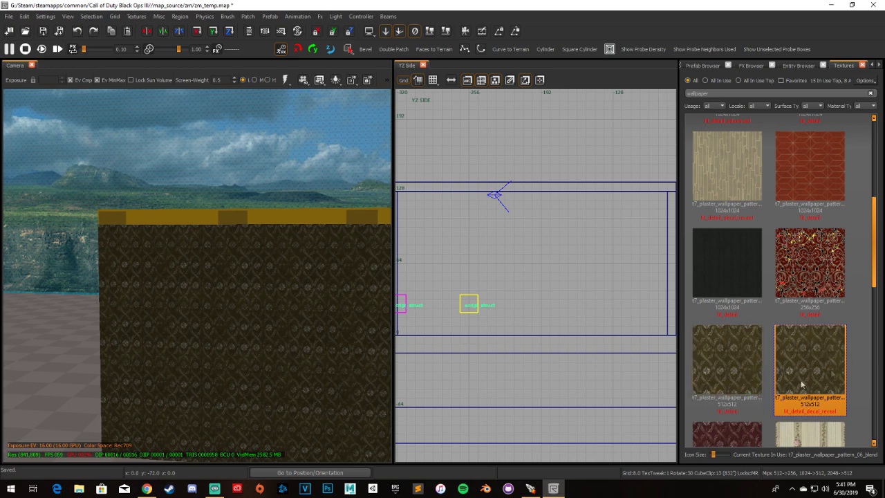
pyautogui.press('Right')
pyautogui.press('Up')
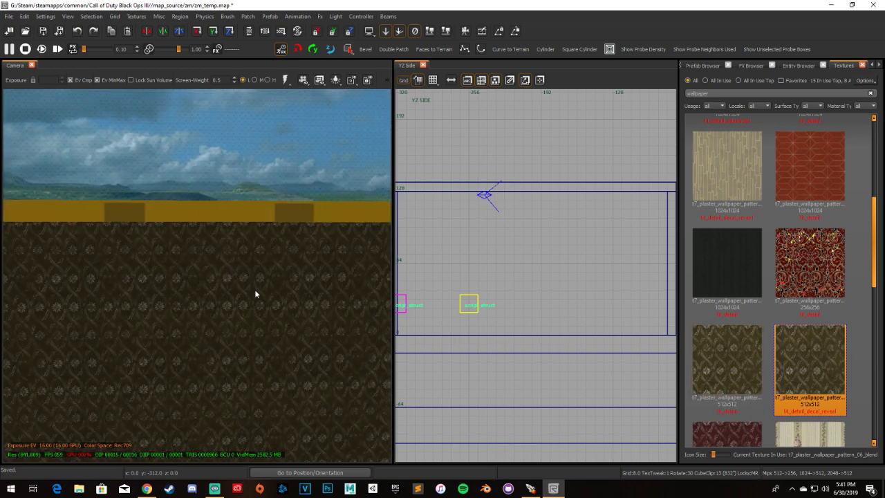
pyautogui.press('Left')
pyautogui.press('Left')
pyautogui.press('Right')
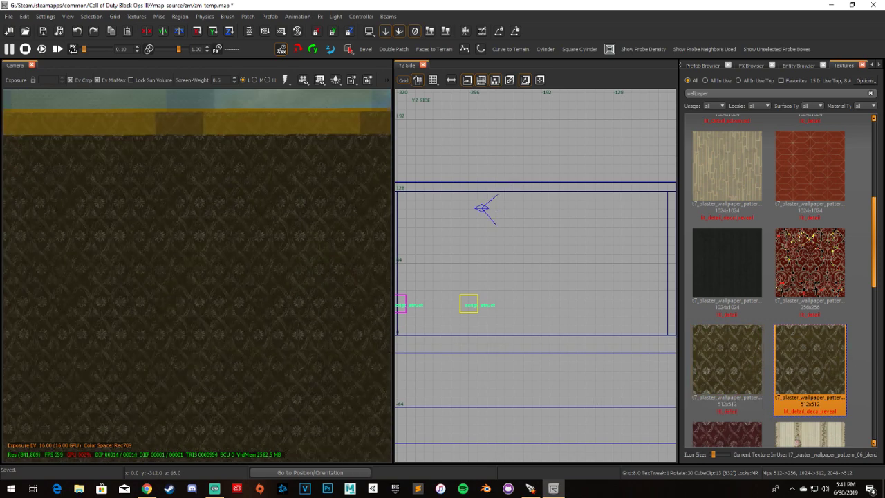
# Slice the outer wall brush with two vertical clip cuts, at y -224 and y -152
pyautogui.moveTo(217, 282); pyautogui.dragTo(181, 392, button='right')
pyautogui.moveTo(273, 279); pyautogui.dragTo(292, 280, button='right')
pyautogui.keyDown('shift'); pyautogui.click(293, 280); pyautogui.keyUp('shift')
pyautogui.scroll(-2, 507, 282)
pyautogui.scroll(2, 508, 253)
pyautogui.keyDown('ctrl'); pyautogui.middleClick(538, 268); pyautogui.keyUp('ctrl')
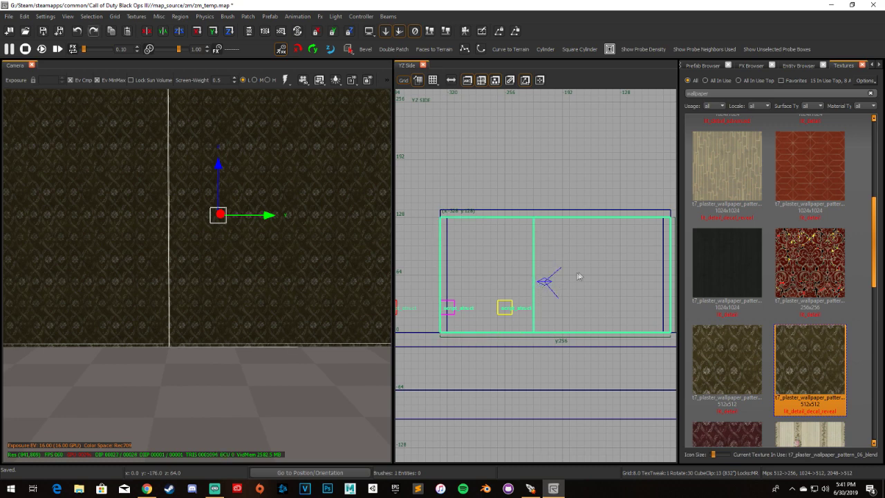
pyautogui.click(599, 280)
pyautogui.hotkey('shift', 'Return')
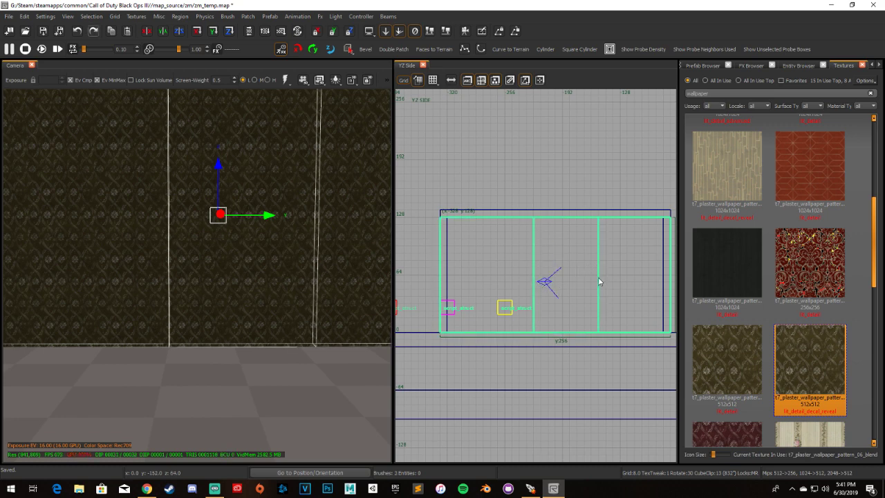
# Slice all the wall pieces with two horizontal clip cuts, at z 40 and z 88
pyautogui.click(580, 302)
pyautogui.hotkey('shift', 'Return')
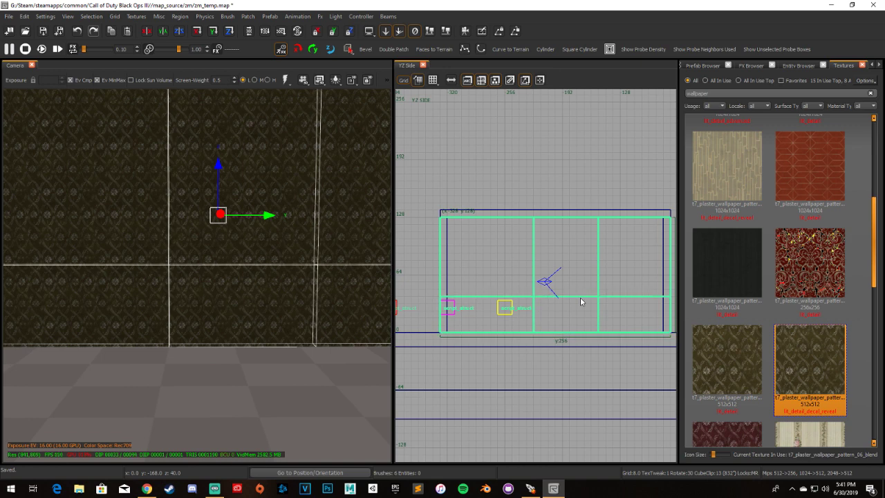
pyautogui.click(583, 250)
pyautogui.hotkey('shift', 'Return')
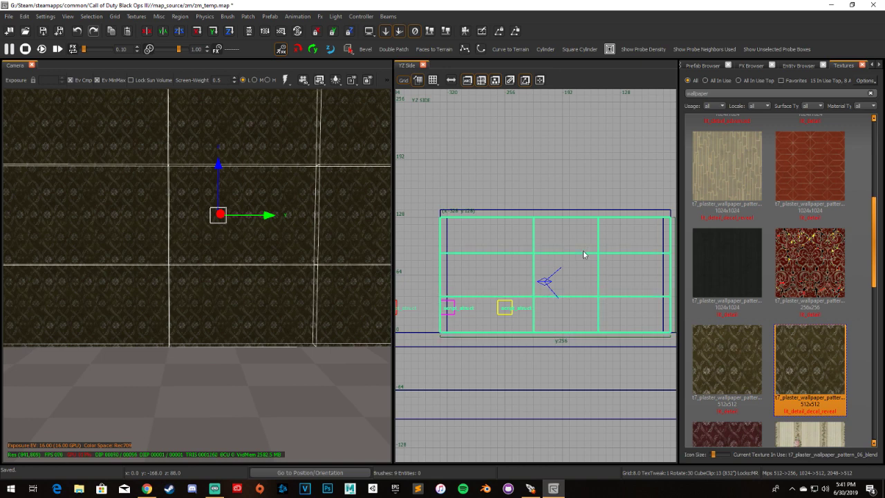
pyautogui.press('Escape')
# Delete the centre wall piece, 72 units wide and 48 units high, to open a window hole
pyautogui.moveTo(265, 253)
pyautogui.mouseDown(button='right')
pyautogui.moveTo(265, 276)
pyautogui.moveTo(244, 224)
pyautogui.mouseUp(button='right')
pyautogui.keyDown('shift'); pyautogui.click(265, 277); pyautogui.keyUp('shift')
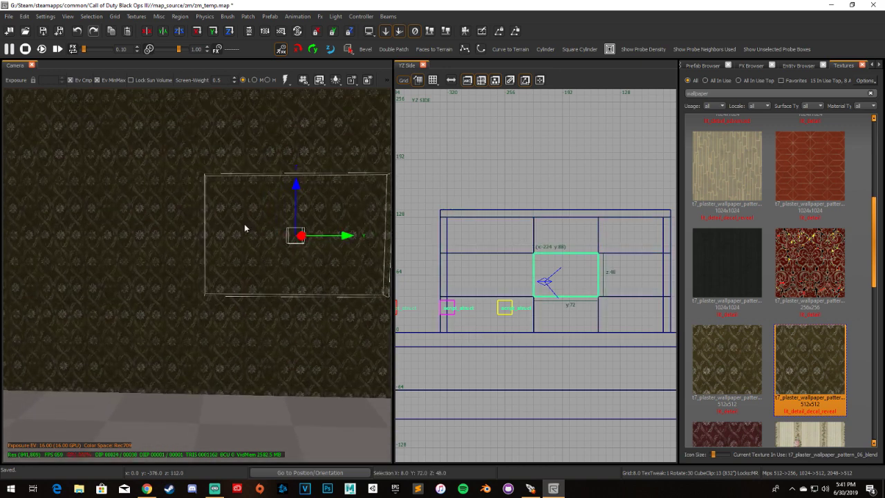
pyautogui.press('Escape')
pyautogui.moveTo(260, 270); pyautogui.dragTo(261, 271, button='right')
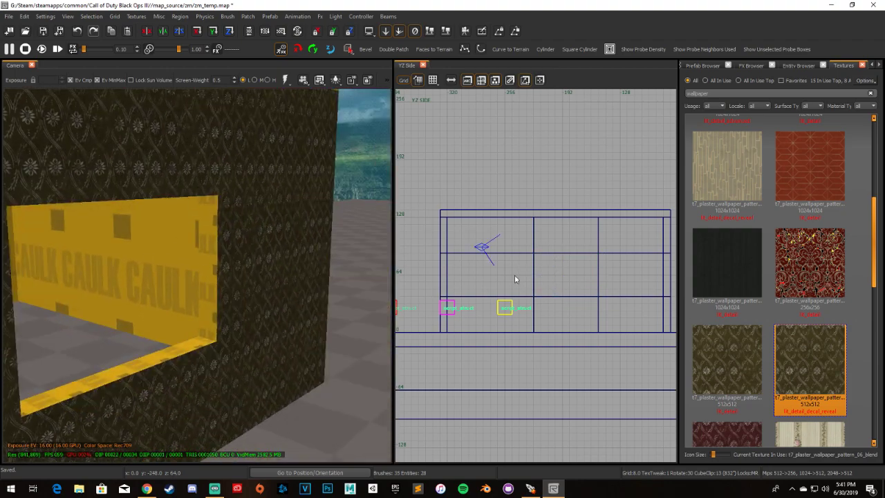
# Open the model browser and search all models for "plaster"
pyautogui.scroll(1, 514, 276)
pyautogui.press('m')
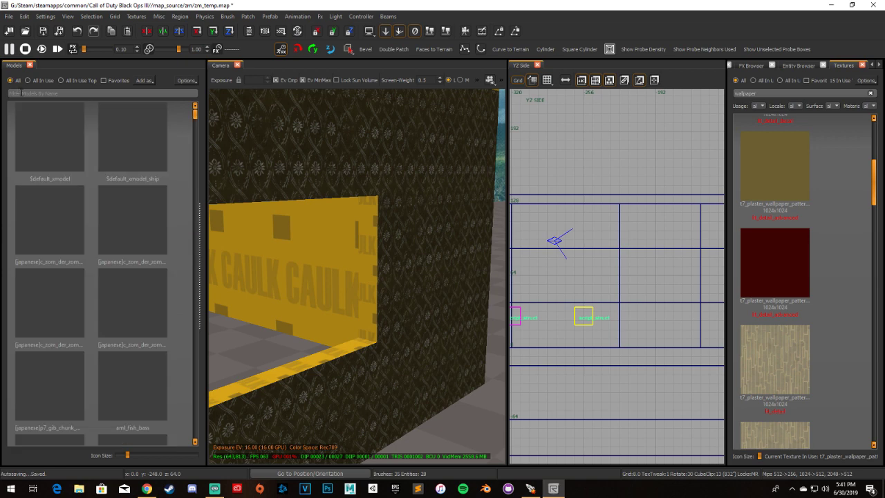
pyautogui.click(27, 80)
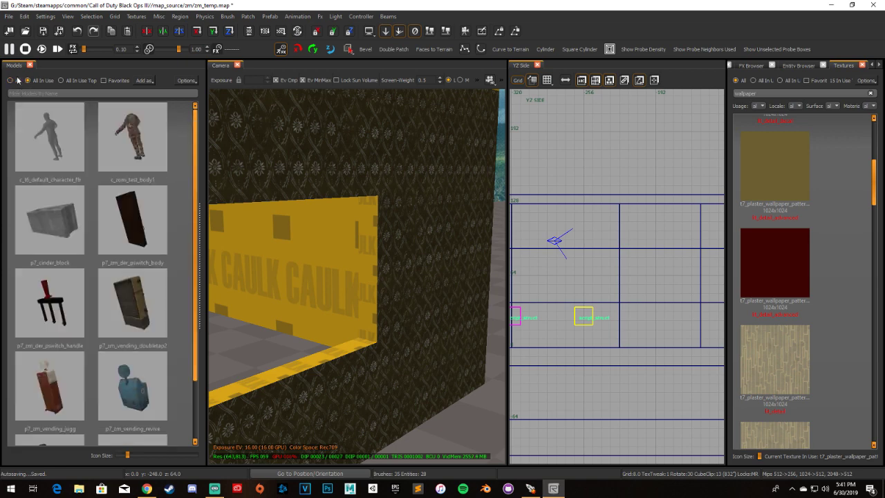
pyautogui.click(10, 81)
pyautogui.click(36, 92)
pyautogui.write('ca')
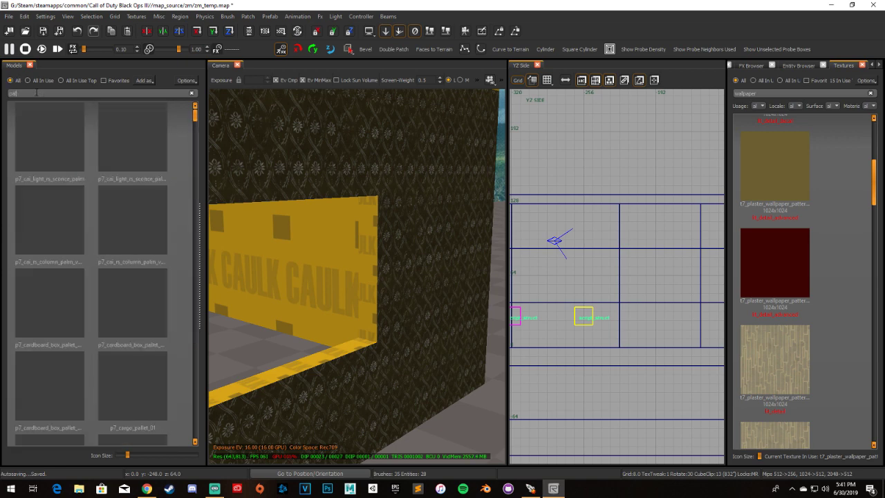
pyautogui.write('plaster')
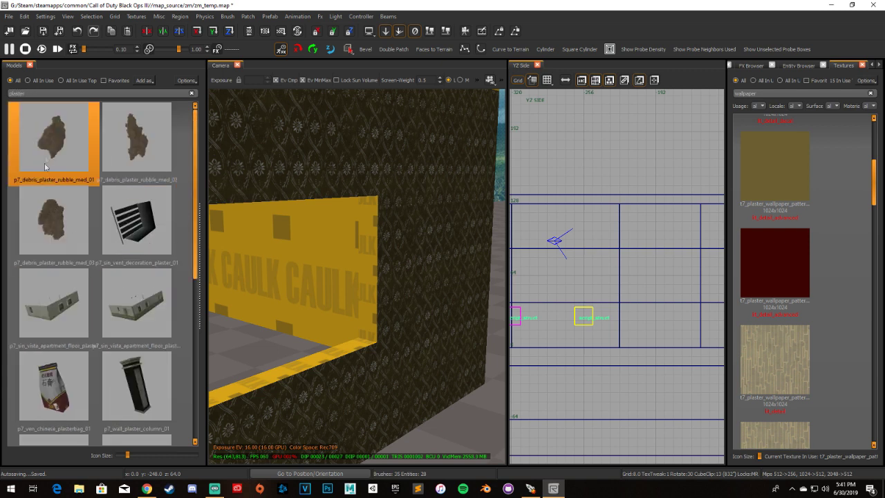
# Place p7_debris_plaster_rubble_med_02 at the window hole's lower corner and rotate it about -24.2 degrees around X
pyautogui.moveTo(128, 150); pyautogui.dragTo(396, 299)
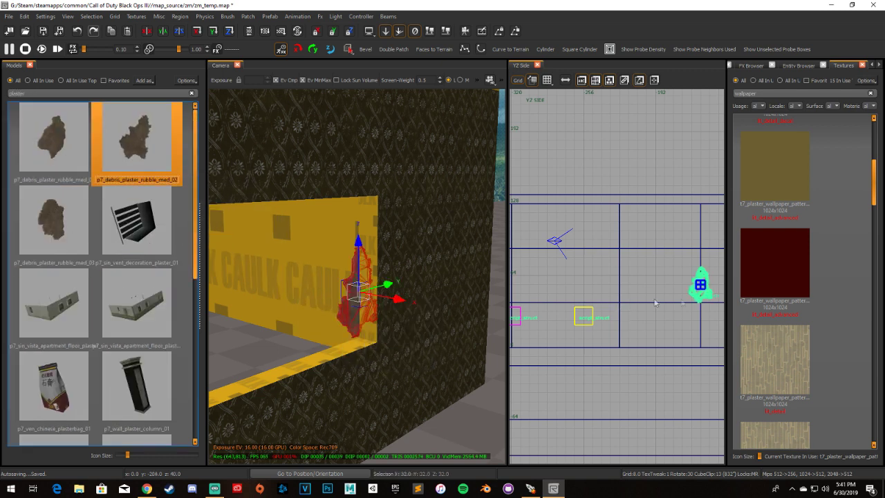
pyautogui.press('f')
pyautogui.moveTo(591, 277); pyautogui.dragTo(592, 311)
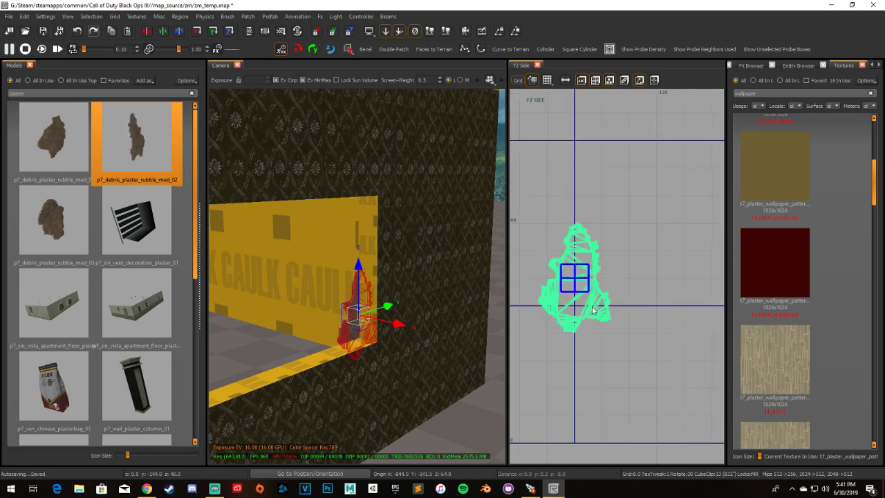
pyautogui.press('1')
pyautogui.scroll(2, 595, 309)
pyautogui.moveTo(595, 309); pyautogui.dragTo(617, 335)
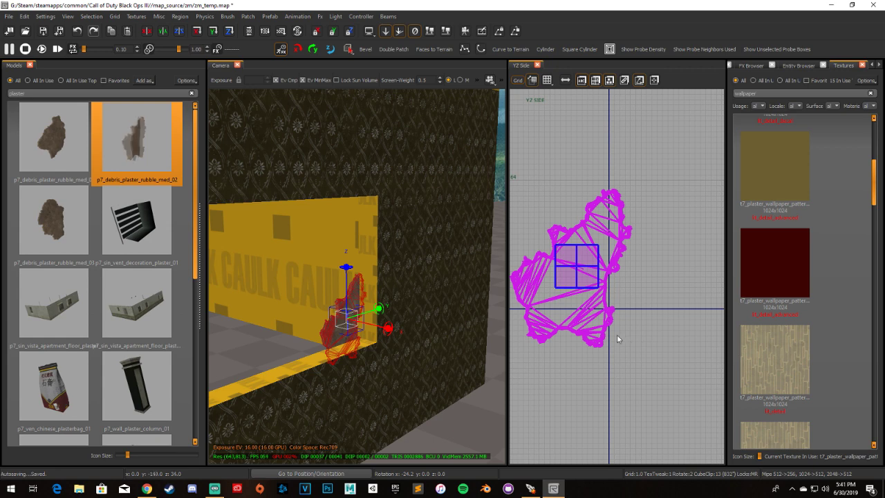
pyautogui.scroll(-1, 617, 335)
# Move the rubble model about 7.5 units along X to the outer wall face and nudge it over the window's lower corner
pyautogui.hotkey('ctrl', 'Tab')
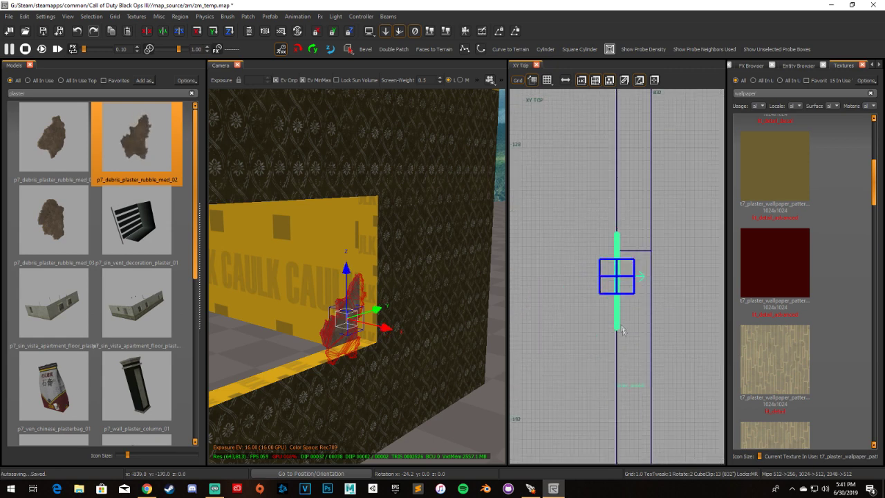
pyautogui.scroll(-1, 618, 304)
pyautogui.scroll(3, 618, 302)
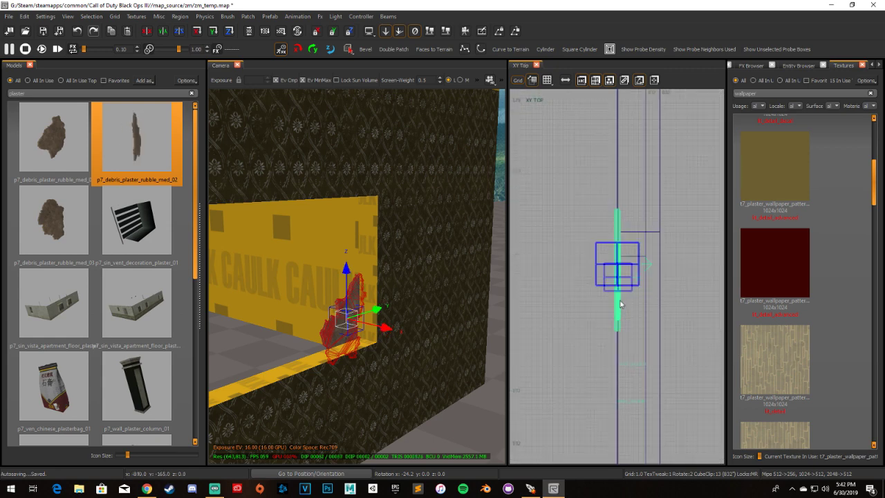
pyautogui.moveTo(606, 292); pyautogui.dragTo(649, 277)
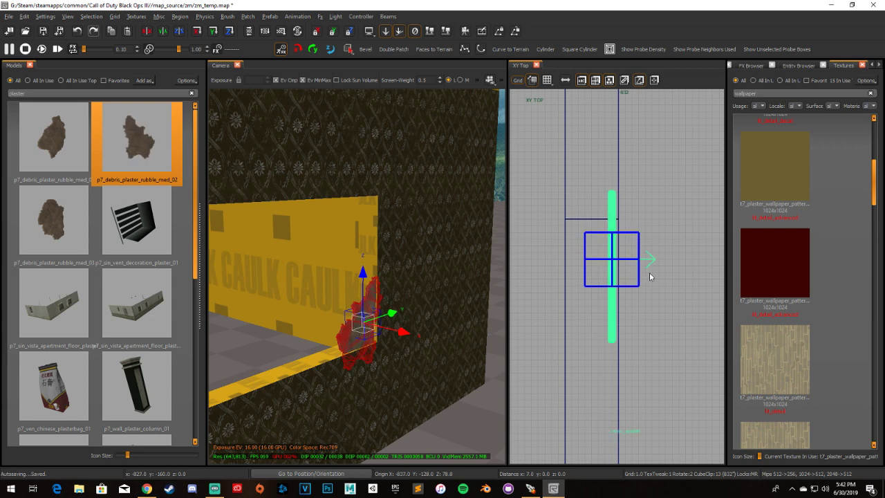
pyautogui.scroll(1, 650, 275)
pyautogui.scroll(2, 640, 245)
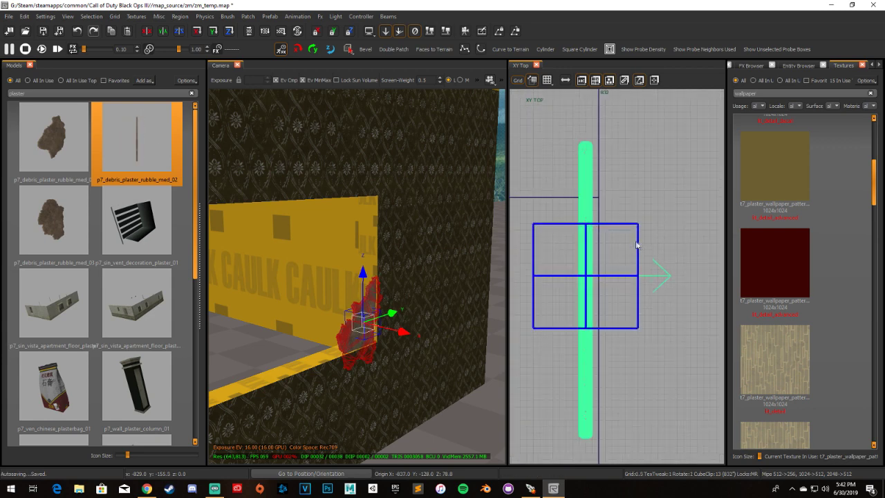
pyautogui.moveTo(466, 280); pyautogui.dragTo(409, 282, button='right')
pyautogui.moveTo(393, 213)
pyautogui.mouseDown(button='right')
pyautogui.moveTo(407, 211)
pyautogui.moveTo(399, 218)
pyautogui.mouseUp(button='right')
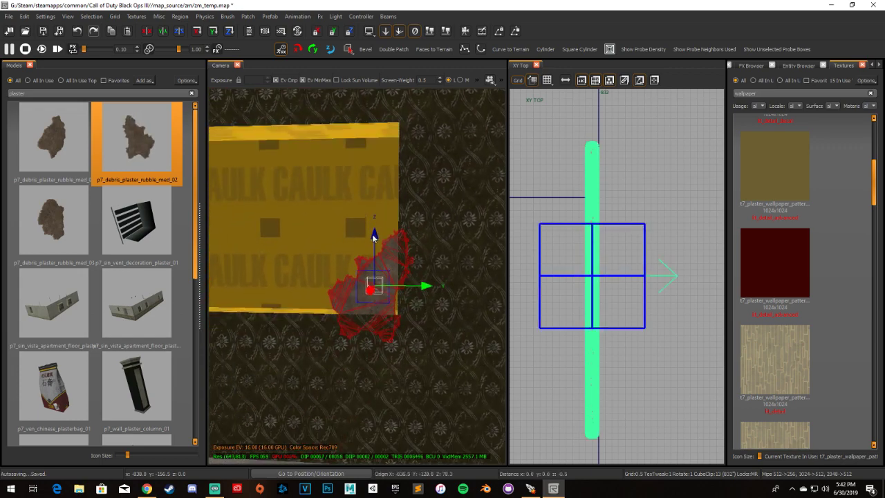
pyautogui.moveTo(423, 300); pyautogui.dragTo(436, 295)
# Duplicate the rubble model directly above the first along the window's side edge and rotate the copy about -127.6 degrees around X
pyautogui.hotkey('ctrl', 'Tab')
pyautogui.moveTo(440, 295); pyautogui.dragTo(431, 290, button='right')
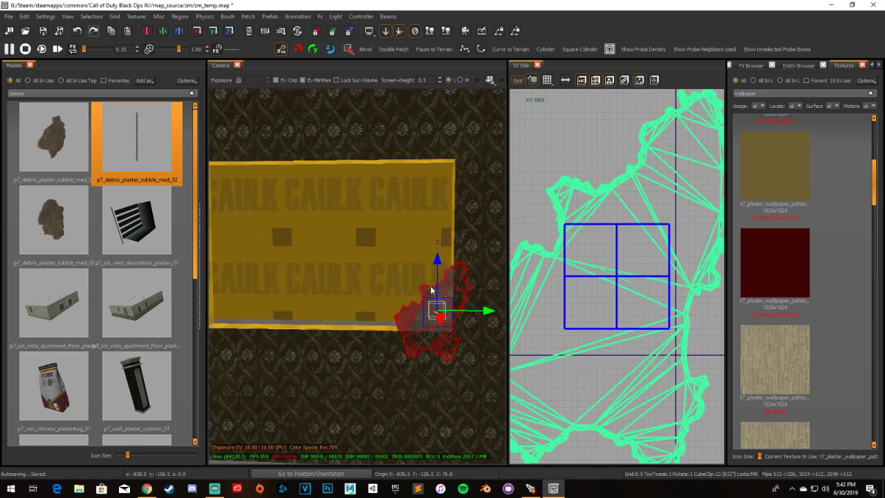
pyautogui.moveTo(436, 261); pyautogui.dragTo(436, 200)
pyautogui.scroll(-3, 628, 185)
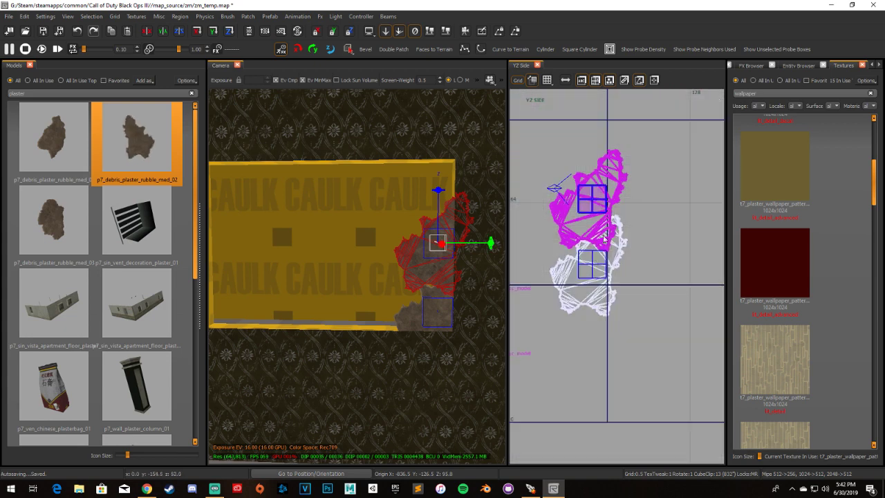
pyautogui.moveTo(628, 185); pyautogui.dragTo(630, 256)
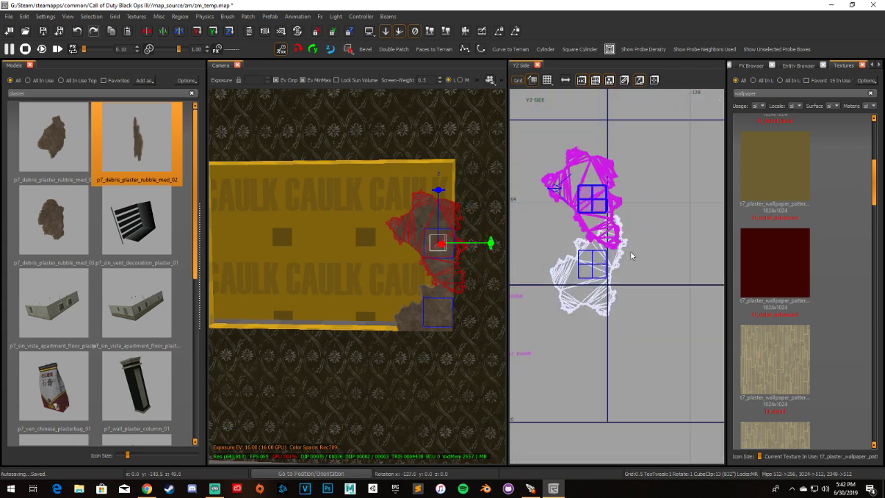
# Change the upper copy's model to p7_debris_plaster_rubble_med_01 and rotate it to about -172 degrees around X
pyautogui.click(53, 137)
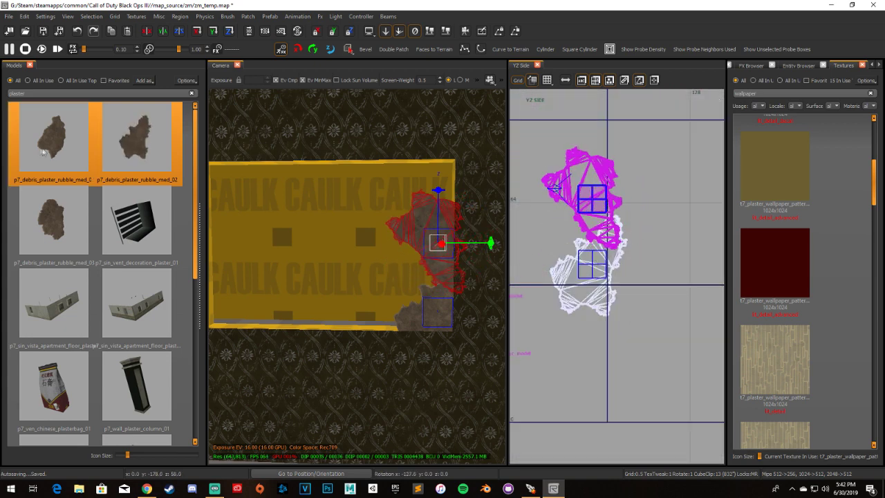
pyautogui.moveTo(580, 234); pyautogui.dragTo(652, 264)
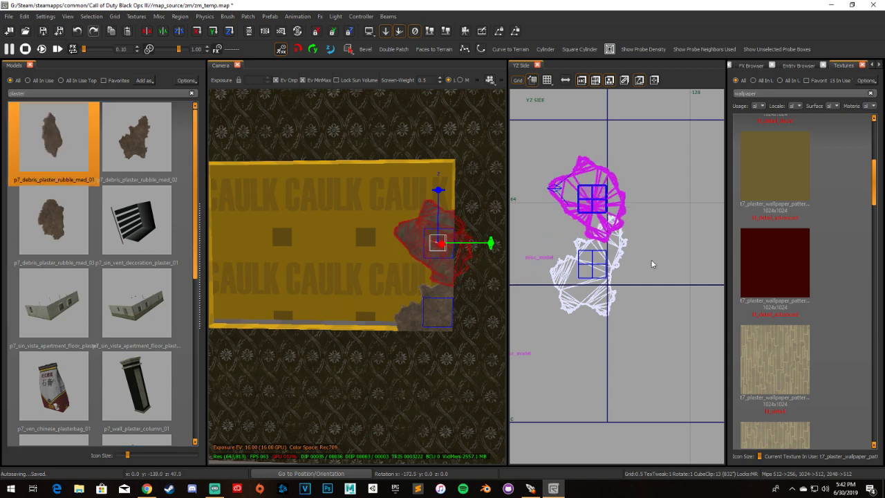
# Move the upper rubble model up to the window hole's upper corner and reselect it there
pyautogui.moveTo(611, 241); pyautogui.dragTo(611, 178)
pyautogui.press('Escape')
pyautogui.moveTo(442, 207); pyautogui.dragTo(406, 203, button='right')
pyautogui.keyDown('shift'); pyautogui.click(393, 166); pyautogui.keyUp('shift')
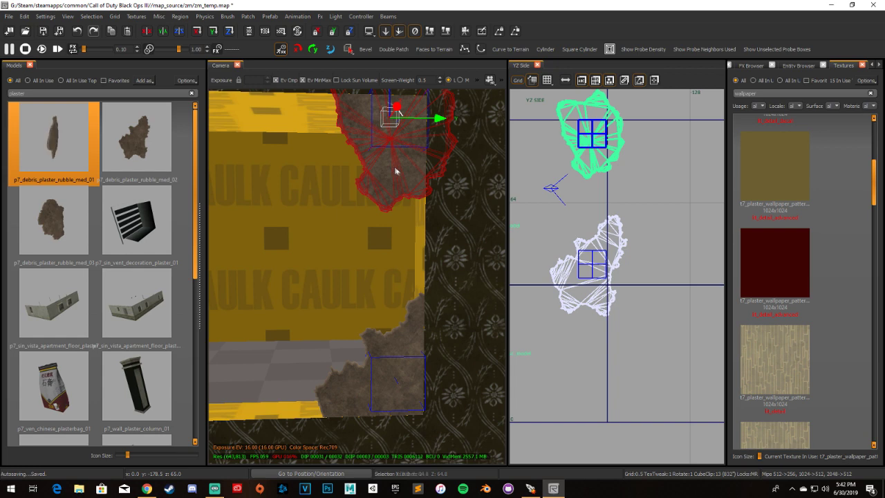
pyautogui.moveTo(394, 166); pyautogui.dragTo(396, 177, button='right')
# Duplicate the corner rubble down to the middle of the side edge, change the copy to p7_debris_plaster_rubble_med_02 and fit it over the edge
pyautogui.press('space')
pyautogui.moveTo(366, 118); pyautogui.dragTo(370, 187)
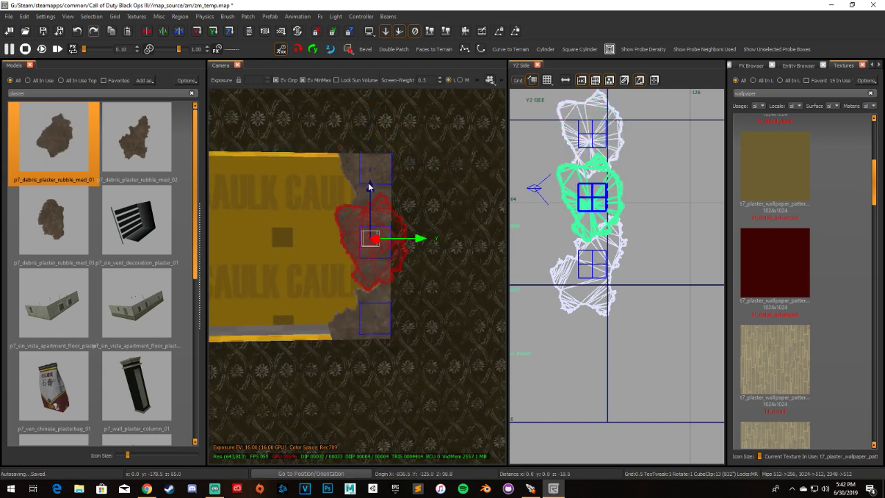
pyautogui.click(162, 167)
pyautogui.scroll(-3, 573, 219)
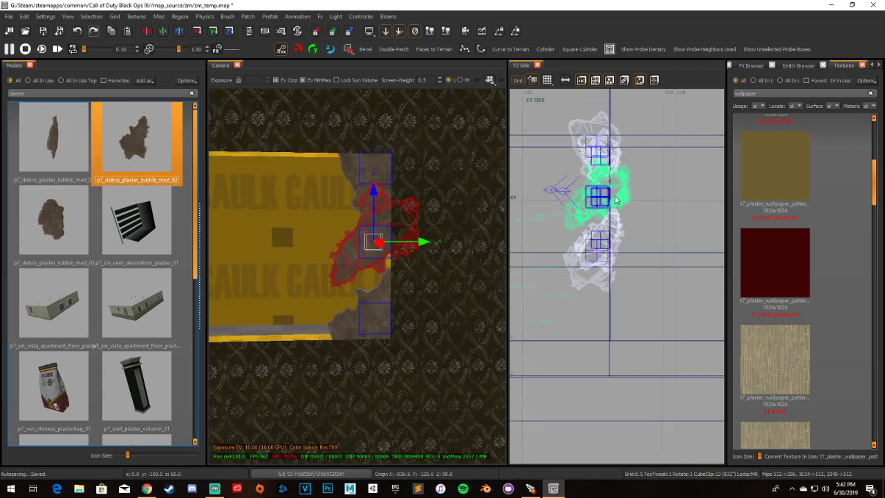
pyautogui.moveTo(630, 188); pyautogui.dragTo(614, 219)
pyautogui.press('Escape')
pyautogui.moveTo(425, 214); pyautogui.dragTo(397, 229, button='right')
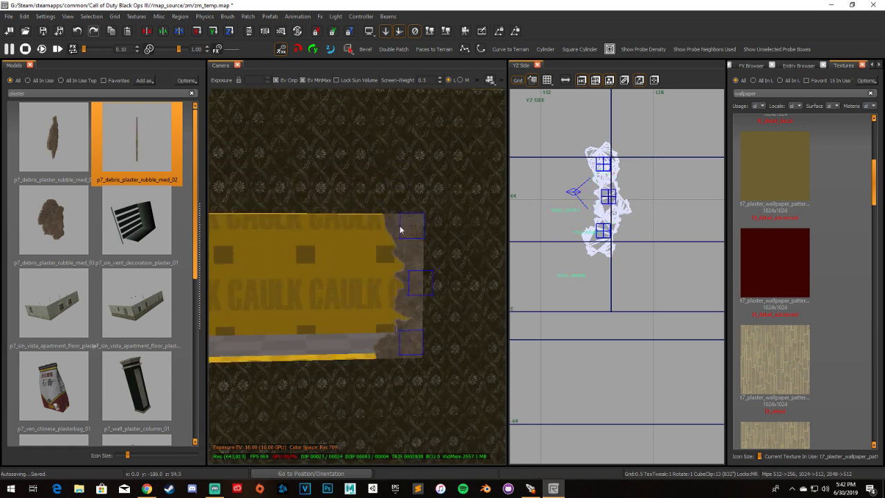
# Duplicate the upper corner rubble along the window's upper edge and change the copy's model to p7_debris_plaster_rubble_med_03
pyautogui.click(398, 228)
pyautogui.moveTo(618, 188); pyautogui.dragTo(590, 186)
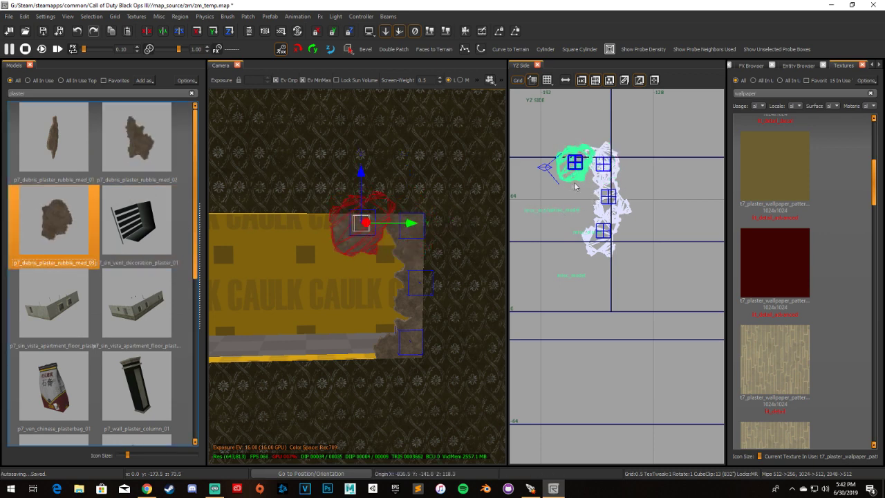
pyautogui.scroll(-2, 574, 179)
pyautogui.scroll(5, 622, 180)
pyautogui.moveTo(646, 178); pyautogui.dragTo(662, 236)
# Clip the wall brush beside the window's bare side edge horizontally twice, leaving an 8-unit-high middle strip
pyautogui.moveTo(384, 263)
pyautogui.mouseDown(button='right')
pyautogui.moveTo(373, 251)
pyautogui.moveTo(420, 247)
pyautogui.mouseUp(button='right')
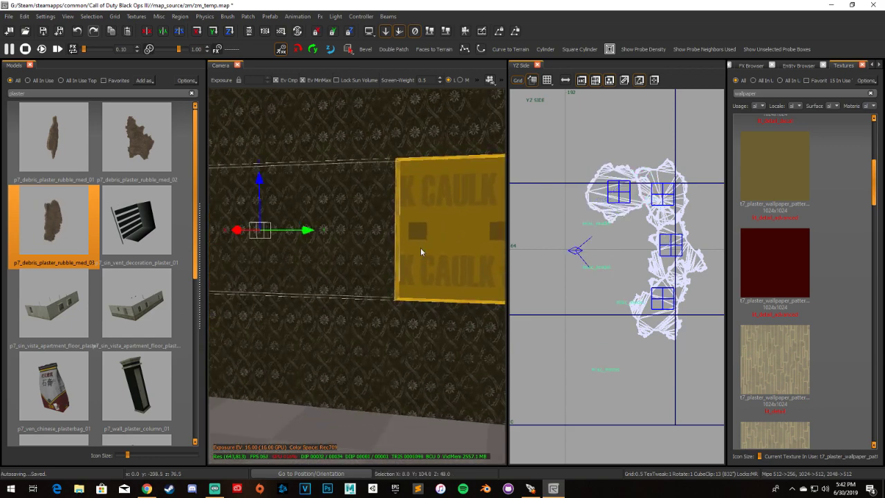
pyautogui.moveTo(366, 246); pyautogui.dragTo(373, 243, button='right')
pyautogui.scroll(4, 565, 260)
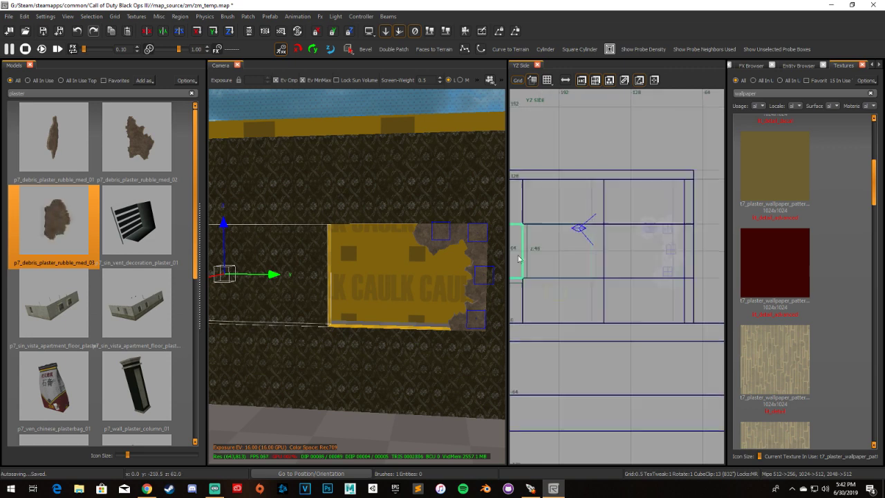
pyautogui.scroll(2, 598, 246)
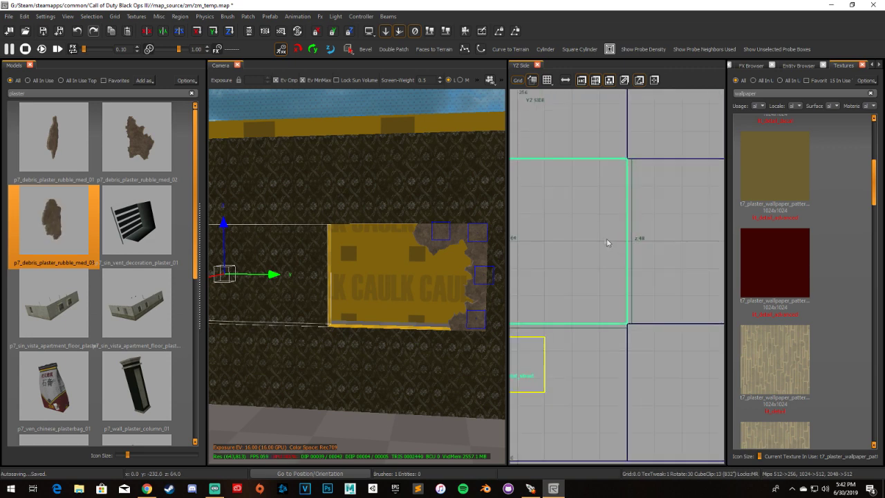
pyautogui.middleClick(600, 240)
pyautogui.hotkey('shift', 'Return')
pyautogui.click(593, 210)
pyautogui.hotkey('shift', 'Return')
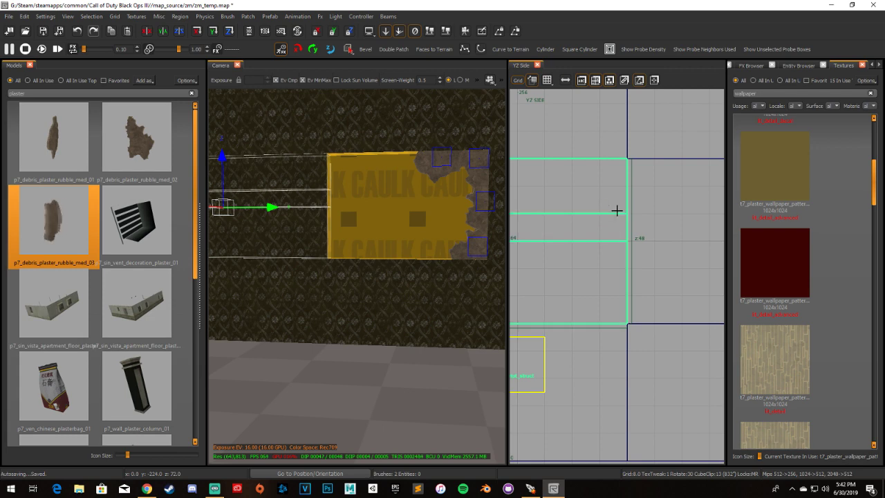
# Try extending the middle strip about 8 units into the window hole and reshaping the split-off end into a slanted piece
pyautogui.press('Escape')
pyautogui.keyDown('shift'); pyautogui.click(608, 226); pyautogui.keyUp('shift')
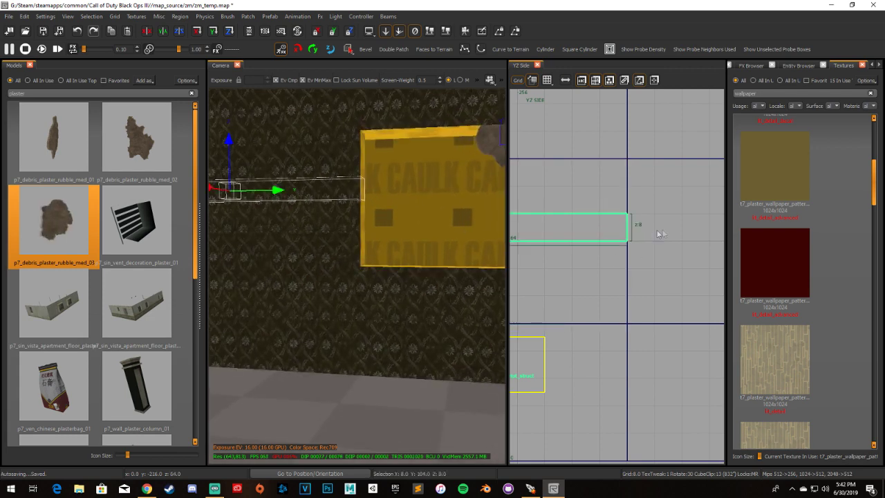
pyautogui.moveTo(636, 223); pyautogui.dragTo(662, 225)
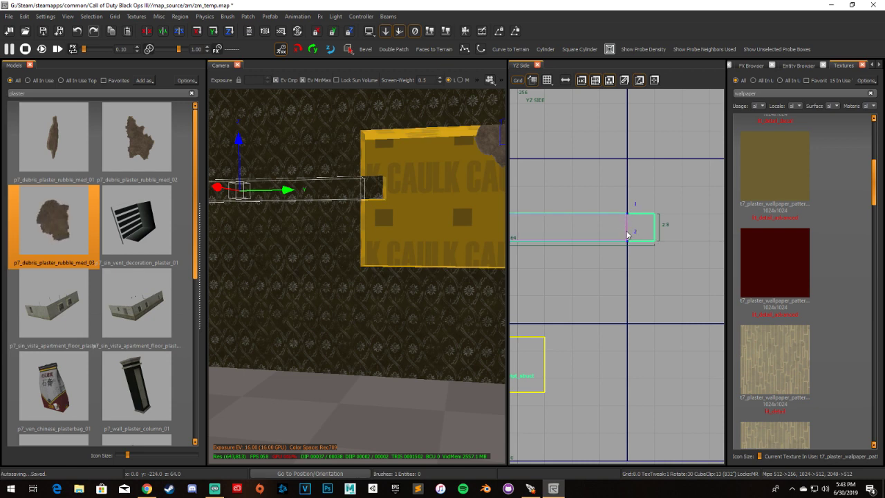
pyautogui.press('Escape')
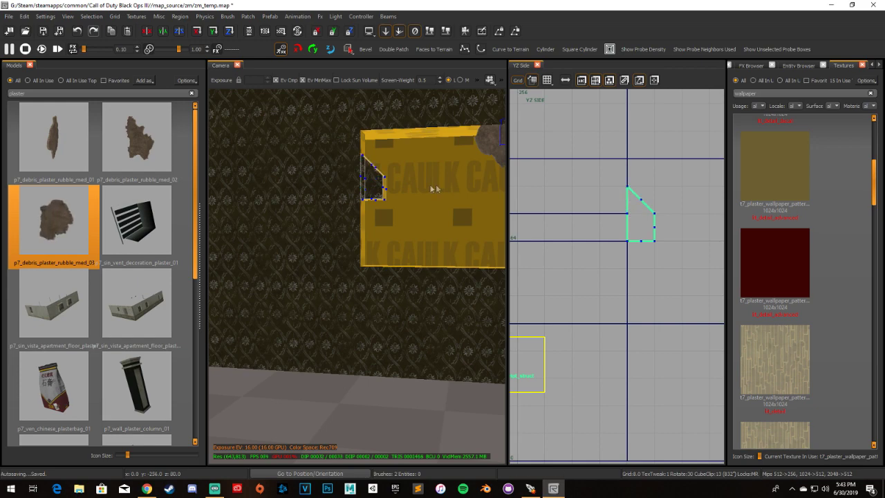
pyautogui.moveTo(363, 191); pyautogui.dragTo(313, 233, button='right')
pyautogui.keyDown('shift'); pyautogui.click(270, 273); pyautogui.keyUp('shift')
pyautogui.press('Escape')
# Change the rubble model on the window's upper edge to p7_debris_plaster_rubble_med_02
pyautogui.moveTo(269, 272); pyautogui.dragTo(390, 252, button='right')
pyautogui.keyDown('shift'); pyautogui.click(391, 252); pyautogui.keyUp('shift')
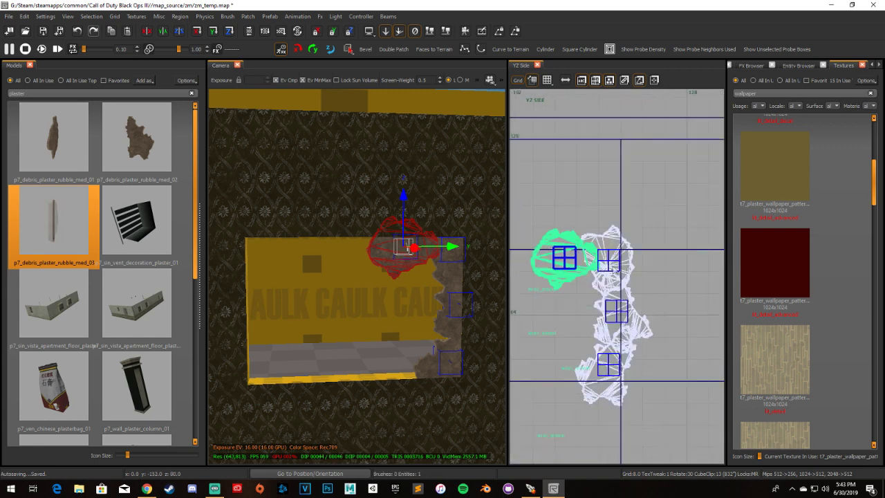
pyautogui.click(136, 137)
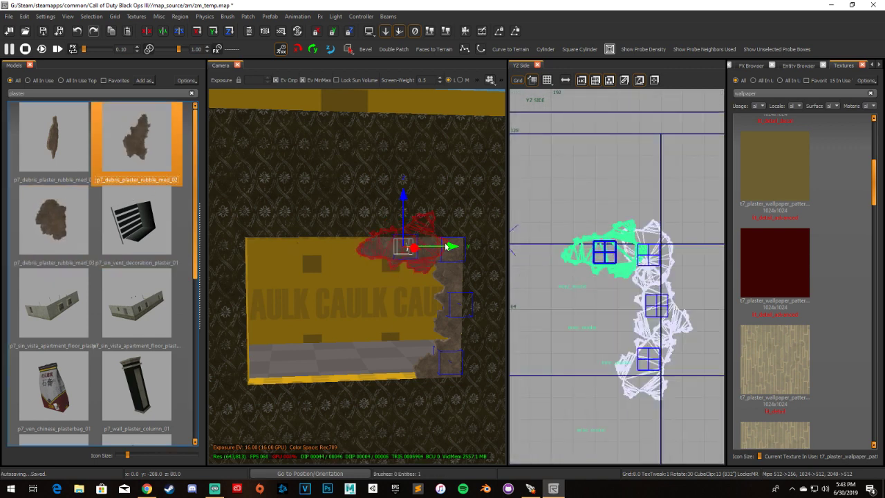
pyautogui.click(447, 246)
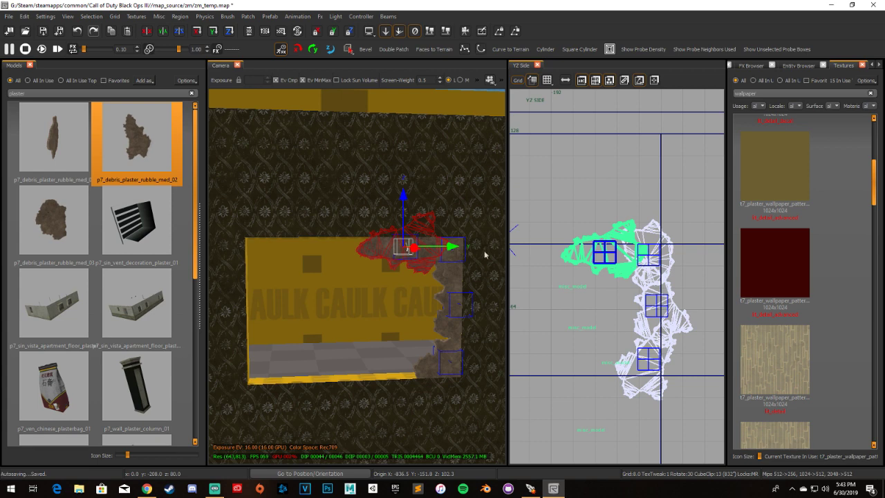
# Duplicate the rubble farther along the upper edge, change the copy to p7_debris_plaster_rubble_med_01, rotate it -90 degrees around X and close the gap
pyautogui.press('Left')
pyautogui.press('Left')
pyautogui.press('Left')
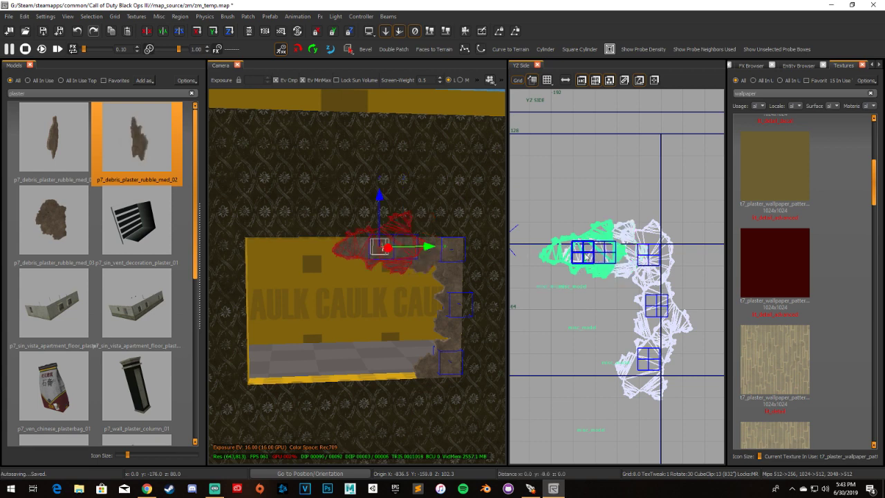
pyautogui.click(54, 137)
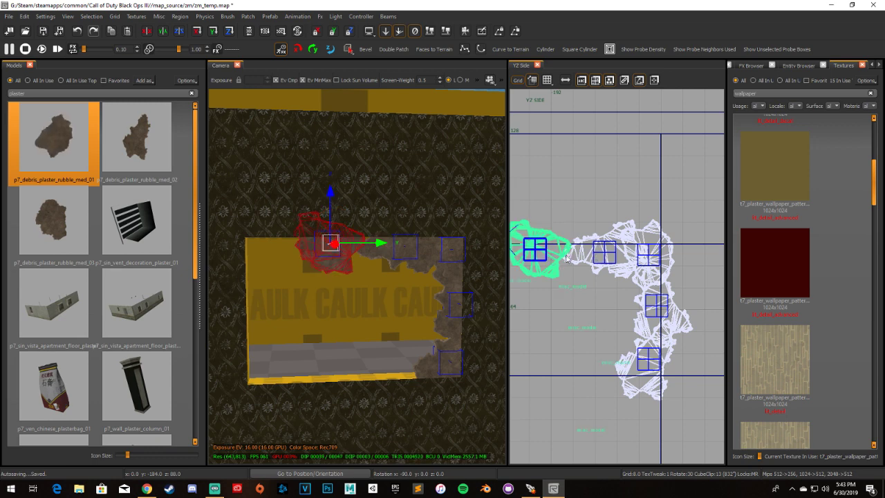
pyautogui.press('Escape')
pyautogui.scroll(-2, 390, 225)
pyautogui.keyDown('shift'); pyautogui.click(385, 214); pyautogui.keyUp('shift')
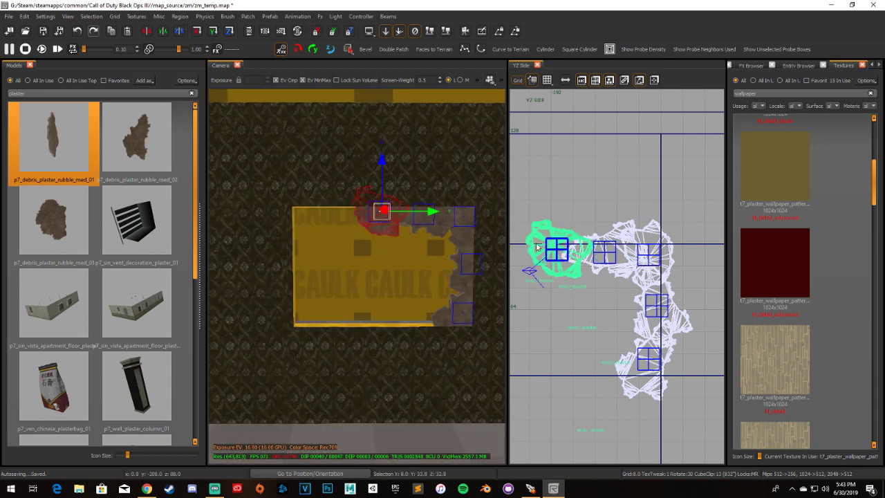
pyautogui.scroll(2, 622, 243)
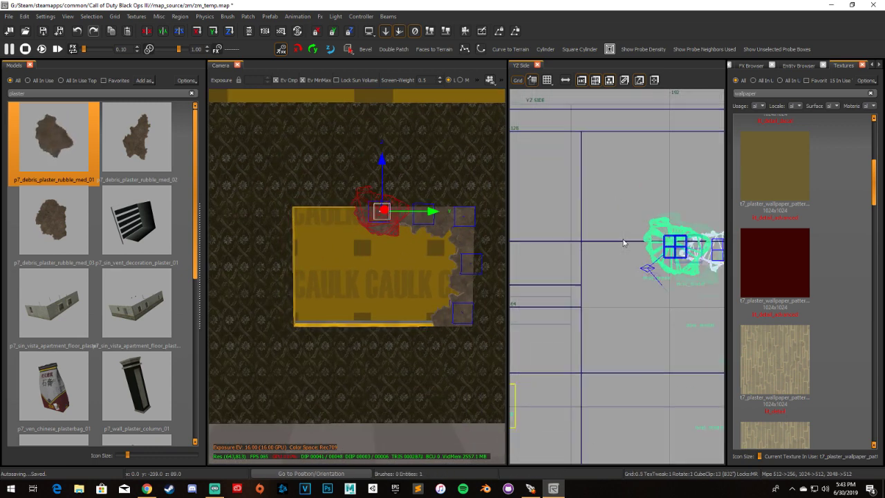
# Duplicate the rubble to the window's remaining upper corner, change the copy to p7_debris_plaster_rubble_med_02 and rotate it to cover the corner
pyautogui.moveTo(636, 249); pyautogui.dragTo(580, 244)
pyautogui.click(179, 171)
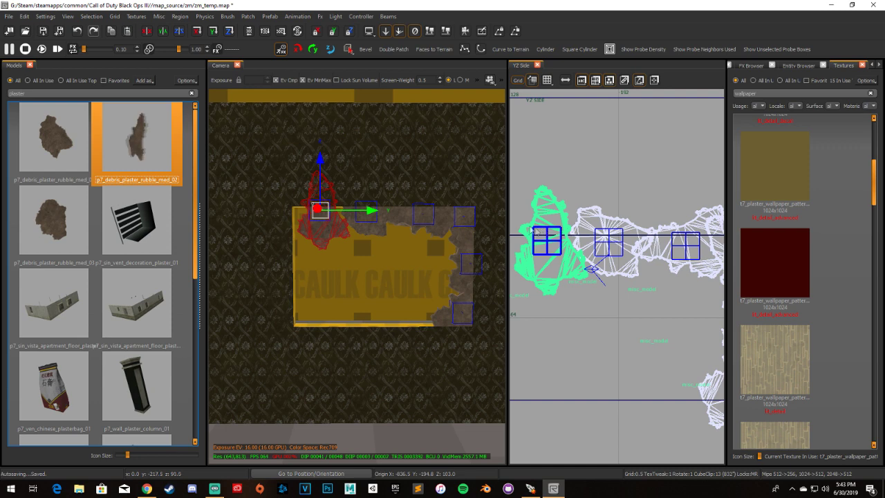
pyautogui.scroll(-4, 608, 239)
pyautogui.scroll(3, 622, 239)
pyautogui.scroll(-1, 622, 237)
pyautogui.moveTo(623, 238); pyautogui.dragTo(599, 263)
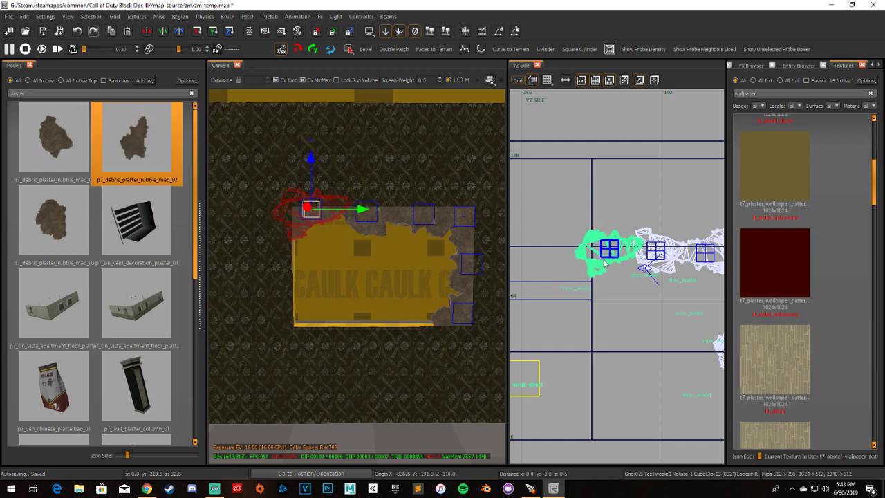
# Duplicate rubble models down the window's bare side edge and onto the start of its lower edge
pyautogui.scroll(2, 352, 233)
pyautogui.moveTo(374, 200)
pyautogui.mouseDown()
pyautogui.moveTo(364, 273)
pyautogui.moveTo(313, 240)
pyautogui.moveTo(307, 273)
pyautogui.mouseUp()
pyautogui.moveTo(325, 325); pyautogui.dragTo(399, 333)
pyautogui.scroll(-2, 293, 312)
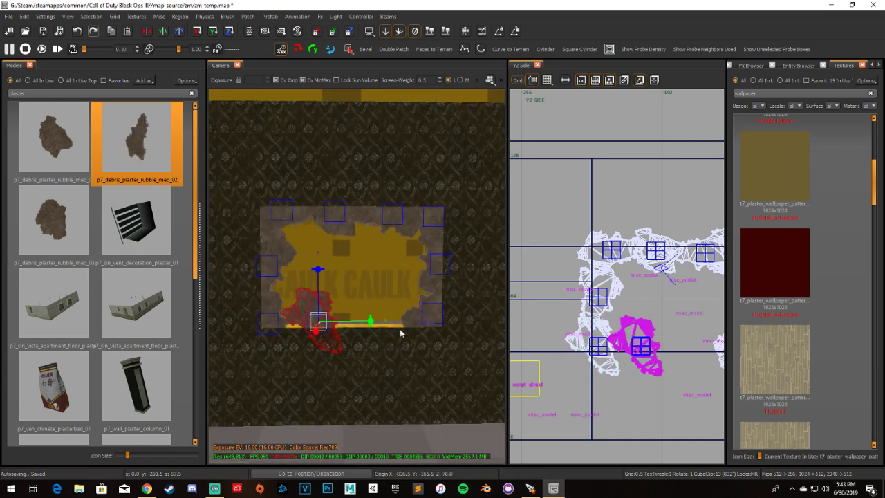
# Rotate the lower-edge rubble along the sill and place another copy beside it to complete the ring around the window hole
pyautogui.moveTo(325, 323); pyautogui.dragTo(285, 317)
pyautogui.moveTo(368, 322); pyautogui.dragTo(541, 389)
pyautogui.press('Escape')
pyautogui.scroll(3, 371, 339)
pyautogui.scroll(2, 372, 340)
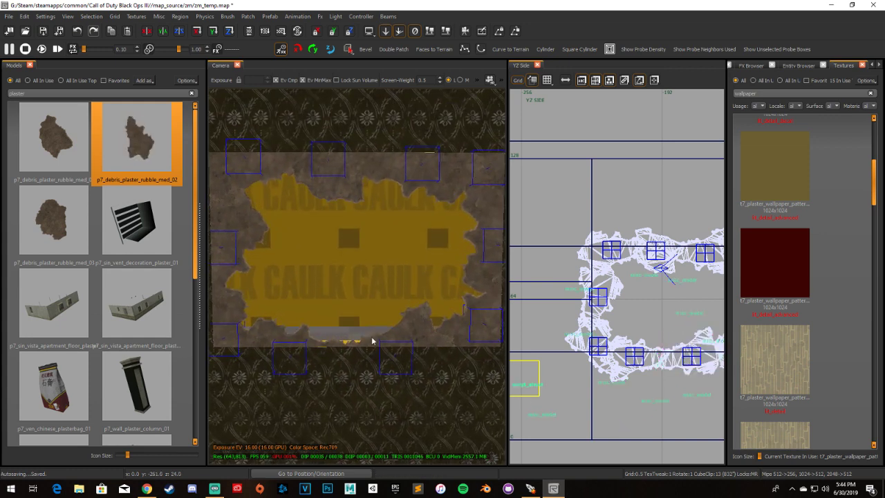
pyautogui.scroll(3, 399, 346)
pyautogui.moveTo(399, 347)
pyautogui.mouseDown(button='right')
pyautogui.moveTo(394, 324)
pyautogui.moveTo(428, 318)
pyautogui.moveTo(418, 345)
pyautogui.moveTo(436, 276)
pyautogui.moveTo(379, 308)
pyautogui.mouseUp(button='right')
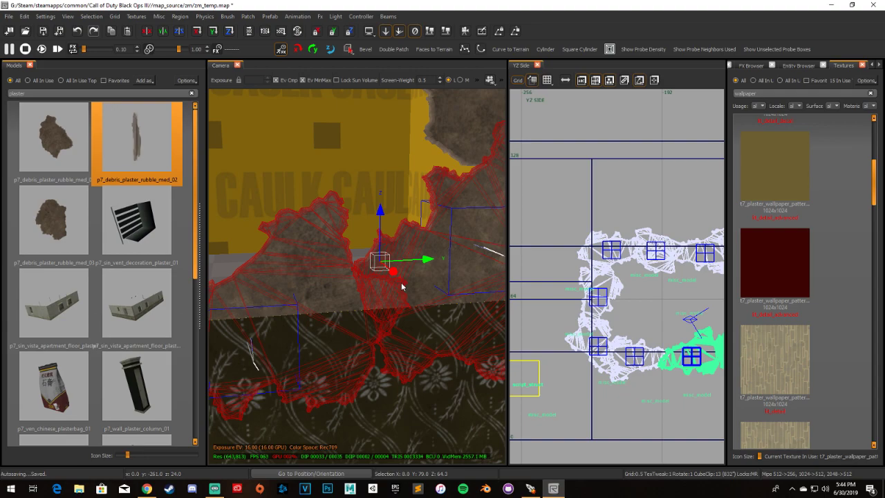
pyautogui.press('Escape')
# Select the five clipped wall brushes on one side of the window and merge them into a single brush
pyautogui.moveTo(402, 286)
pyautogui.mouseDown(button='right')
pyautogui.moveTo(393, 266)
pyautogui.moveTo(393, 282)
pyautogui.moveTo(364, 268)
pyautogui.mouseUp(button='right')
pyautogui.scroll(-3, 355, 198)
pyautogui.scroll(-2, 348, 219)
pyautogui.keyDown('shift'); pyautogui.click(339, 252); pyautogui.keyUp('shift')
pyautogui.keyDown('shift'); pyautogui.click(335, 273); pyautogui.keyUp('shift')
pyautogui.keyDown('shift'); pyautogui.click(336, 257); pyautogui.keyUp('shift')
pyautogui.keyDown('shift'); pyautogui.click(336, 222); pyautogui.keyUp('shift')
pyautogui.keyDown('shift'); pyautogui.click(339, 261); pyautogui.keyUp('shift')
pyautogui.keyDown('shift'); pyautogui.click(330, 315); pyautogui.keyUp('shift')
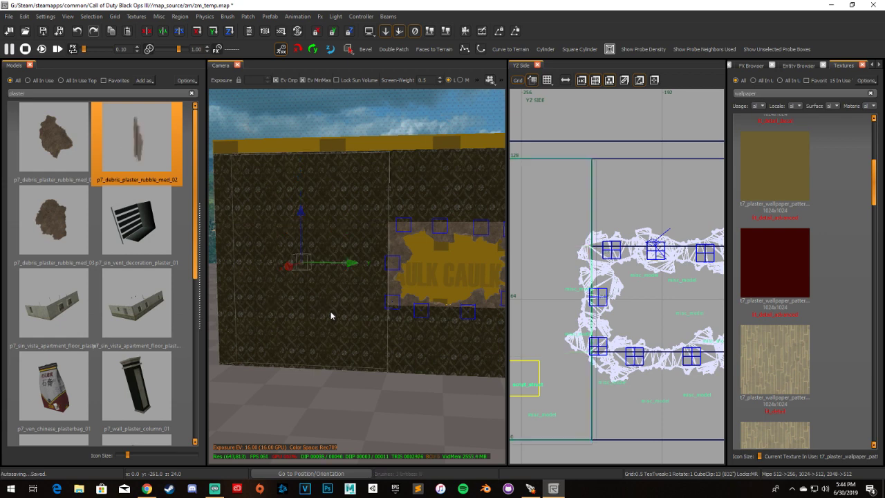
pyautogui.press('Escape')
# Merge the three wall brushes on the opposite side of the window into a single brush
pyautogui.keyDown('shift'); pyautogui.click(368, 200); pyautogui.keyUp('shift')
pyautogui.press('Right')
pyautogui.press('Escape')
pyautogui.keyDown('shift'); pyautogui.click(378, 196); pyautogui.keyUp('shift')
pyautogui.keyDown('shift'); pyautogui.click(384, 256); pyautogui.keyUp('shift')
pyautogui.keyDown('shift'); pyautogui.click(391, 306); pyautogui.keyUp('shift')
pyautogui.press('Escape')
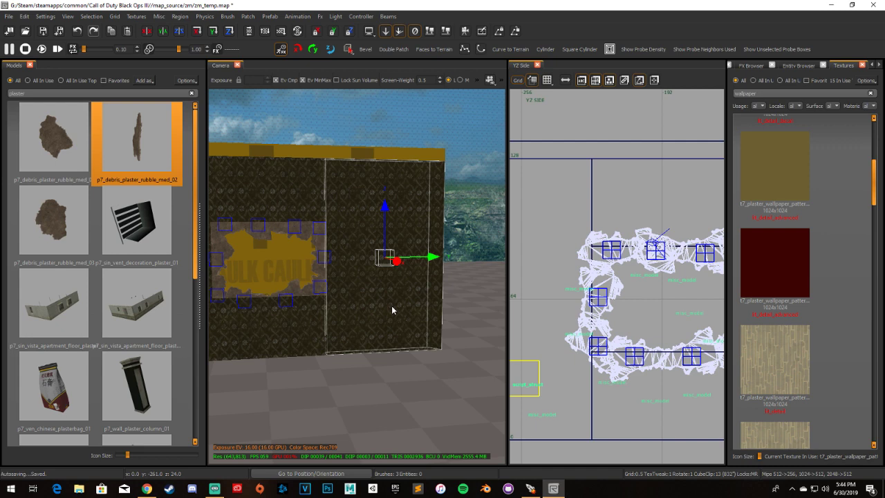
# Create a terrain patch from the outer face of the 104-unit-wide wall brush using Faces to Terrain, and hide the model browser
pyautogui.press('Up')
pyautogui.press('Left')
pyautogui.keyDown('shift'); pyautogui.click(392, 218); pyautogui.keyUp('shift')
pyautogui.click(423, 49)
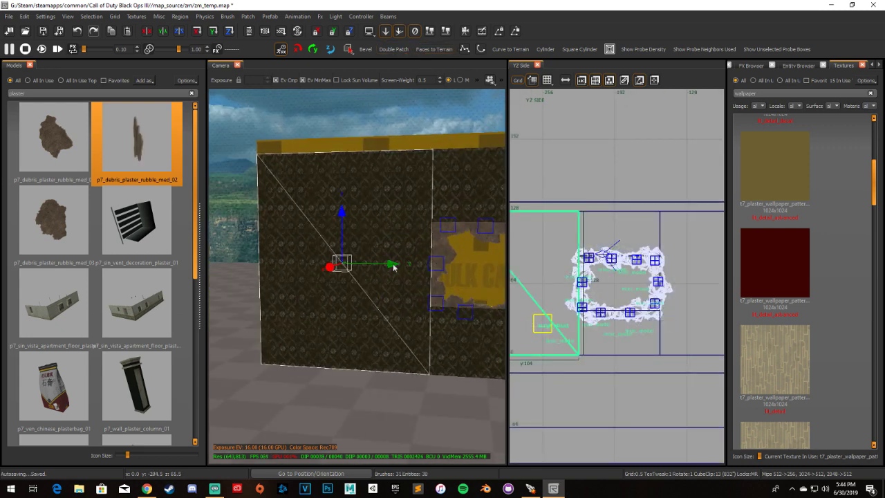
pyautogui.press('Left')
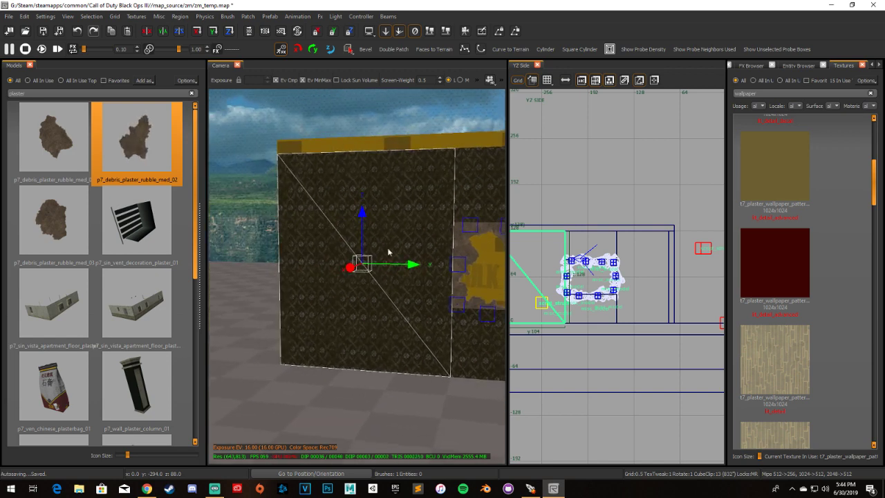
pyautogui.press('m')
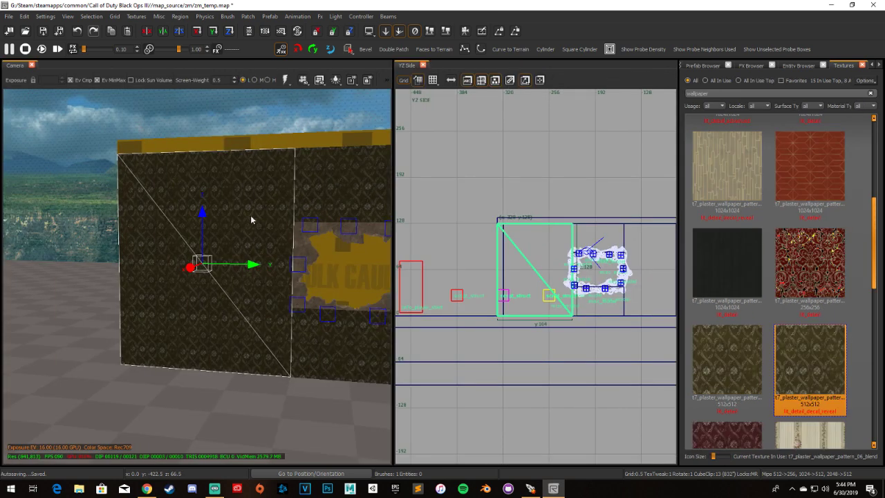
# Shrink the terrain patch to a 24-unit-wide strip beside the window and lower its upper edge to 78.5 units
pyautogui.scroll(-1, 477, 242)
pyautogui.moveTo(494, 262); pyautogui.dragTo(543, 265)
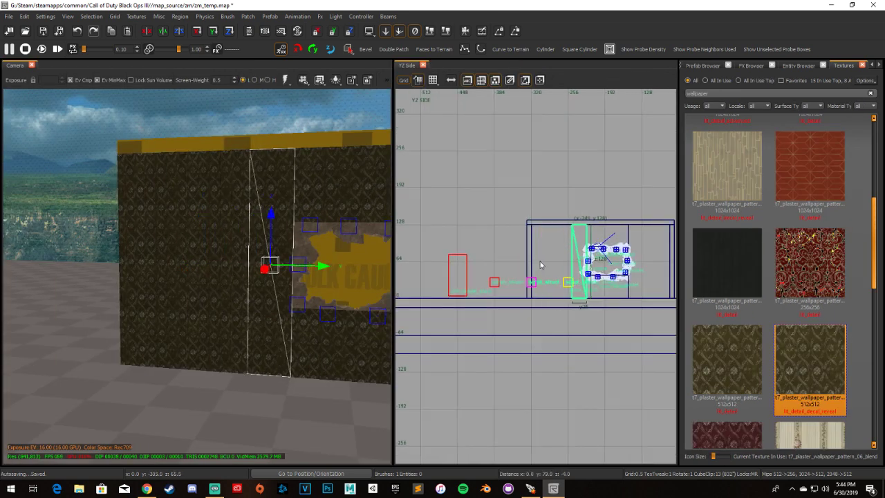
pyautogui.scroll(4, 578, 227)
pyautogui.moveTo(498, 158); pyautogui.dragTo(498, 324)
pyautogui.press('Up')
pyautogui.press('Up')
pyautogui.press('Up')
pyautogui.press('Up')
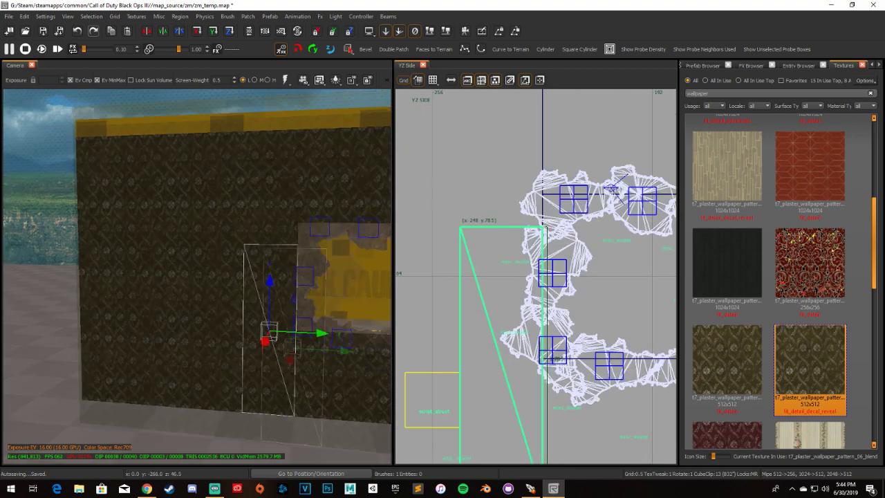
pyautogui.press('Down')
pyautogui.press('Down')
pyautogui.press('Right')
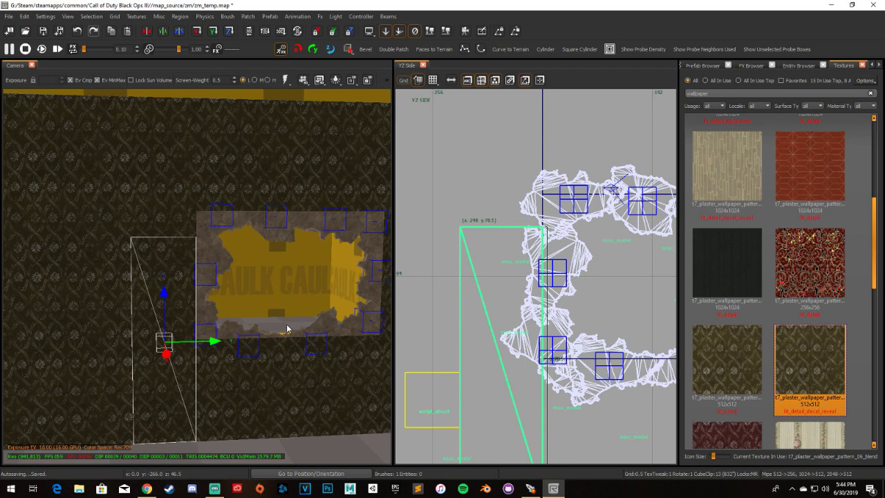
# Show the terrain patch's vertices and add a column to split the strip in two lengthwise
pyautogui.scroll(-1, 529, 220)
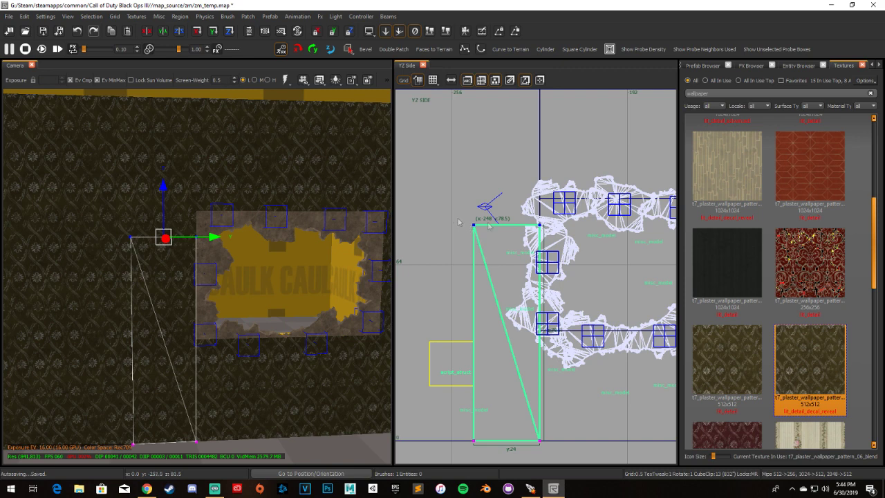
pyautogui.press('ctrl+shift+KP_Add')
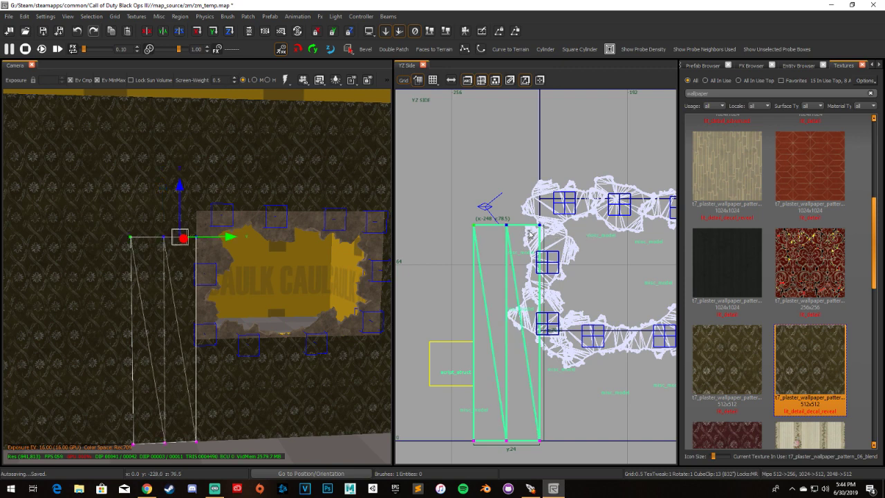
pyautogui.moveTo(498, 244); pyautogui.dragTo(500, 174, button='right')
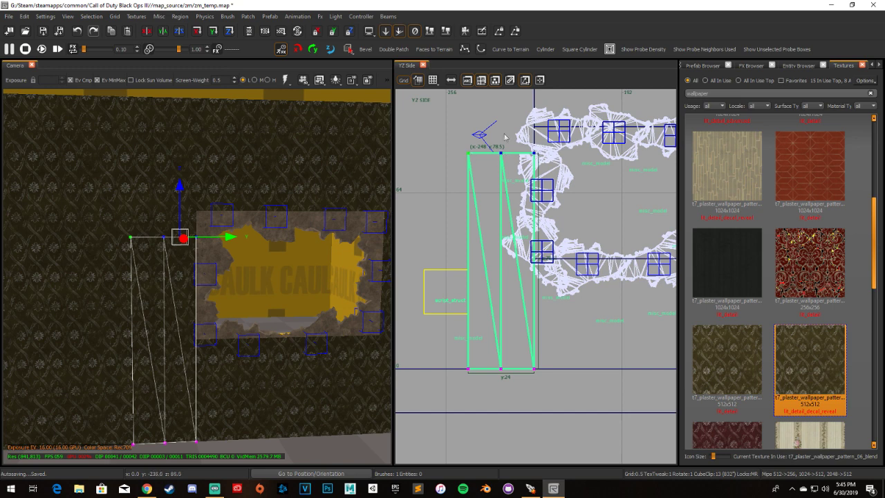
# Add three rows to the terrain patch, dividing the two-column strip beside the window into four equal-height rows
pyautogui.moveTo(525, 136); pyautogui.dragTo(571, 419)
pyautogui.press('ctrl+KP_Add')
pyautogui.scroll(-1, 532, 308)
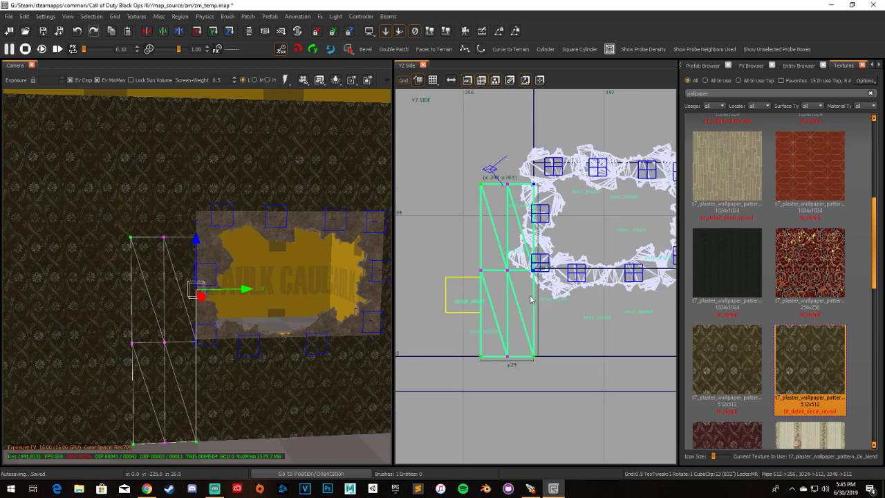
pyautogui.moveTo(531, 299); pyautogui.dragTo(537, 275, button='right')
pyautogui.press('ctrl+KP_Add')
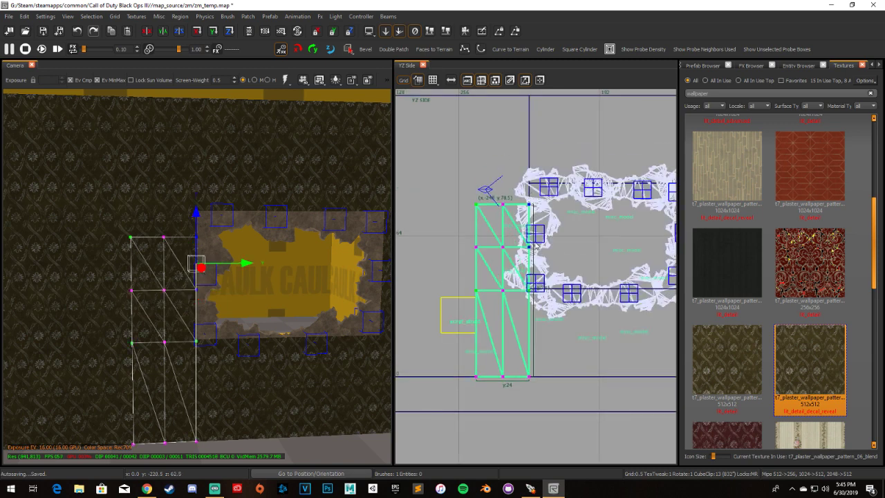
pyautogui.moveTo(528, 349); pyautogui.dragTo(549, 397)
pyautogui.press('ctrl+KP_Add')
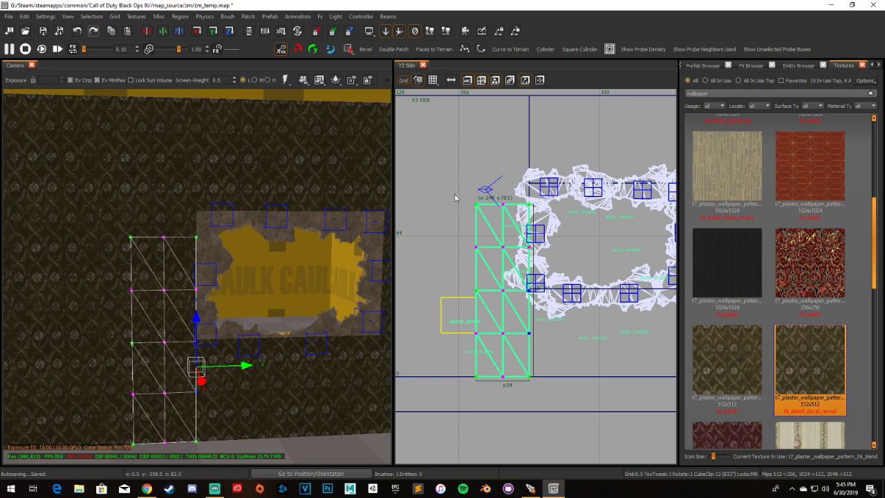
# Move the terrain patch's upper corner vertex nearest the window onto the inner edge of the rubble
pyautogui.scroll(2, 513, 201)
pyautogui.moveTo(565, 237); pyautogui.dragTo(449, 193)
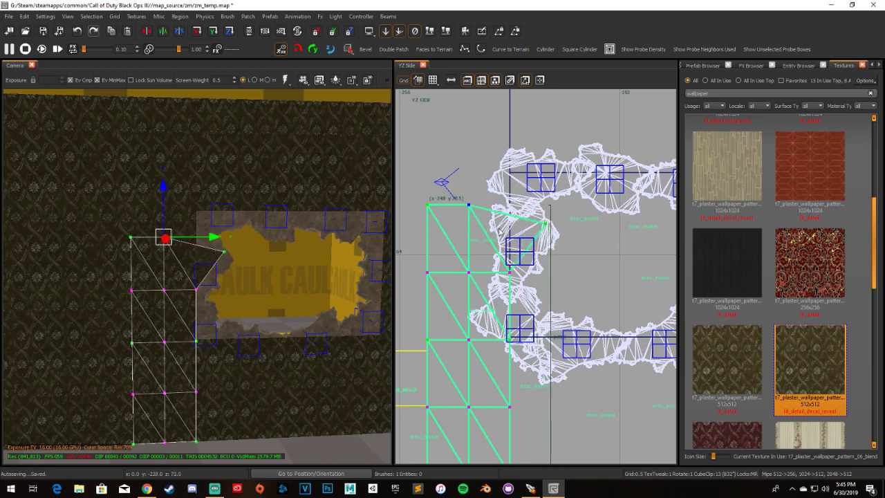
pyautogui.scroll(4, 547, 233)
pyautogui.moveTo(531, 197); pyautogui.dragTo(561, 240)
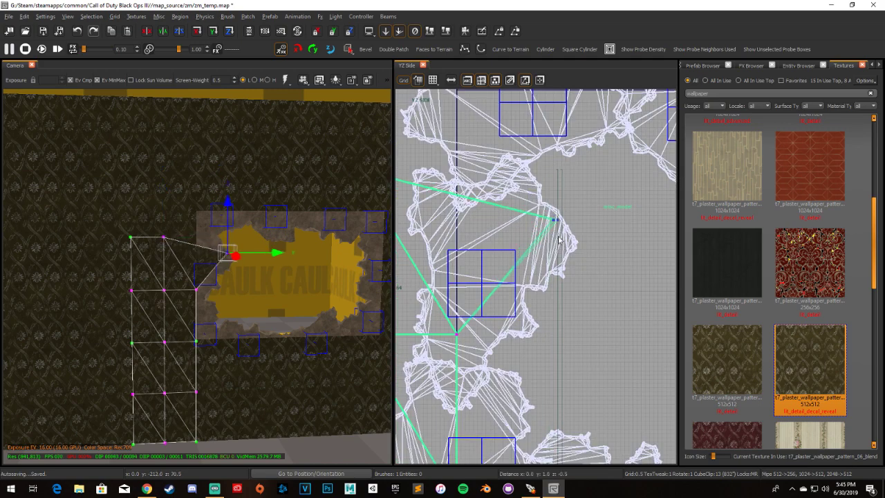
pyautogui.scroll(3, 274, 267)
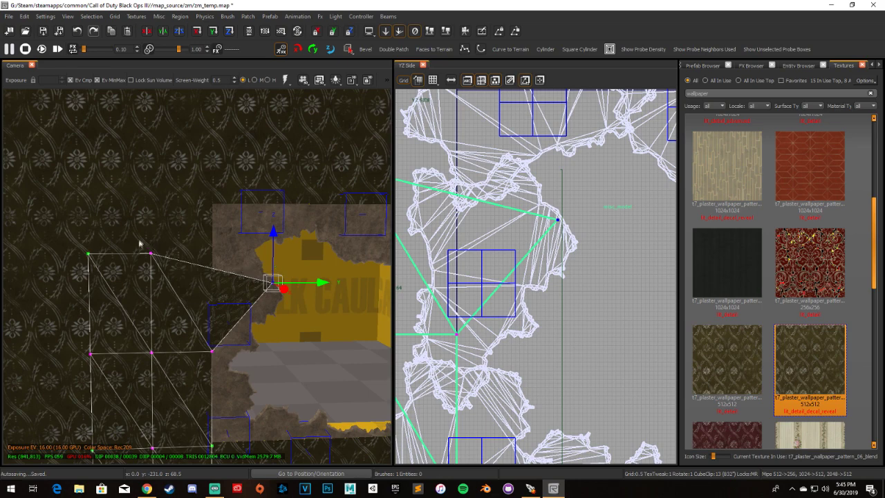
pyautogui.moveTo(145, 244); pyautogui.dragTo(158, 262)
# Move the second window-side vertex onto the rubble's inner edge and pull the third one into the window opening
pyautogui.scroll(-5, 446, 199)
pyautogui.scroll(-4, 445, 199)
pyautogui.scroll(2, 449, 208)
pyautogui.moveTo(440, 173); pyautogui.dragTo(462, 362)
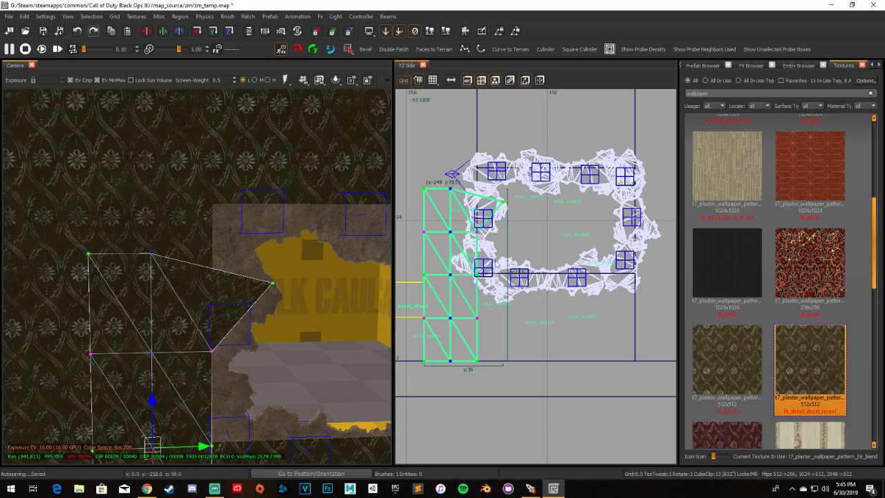
pyautogui.scroll(3, 474, 264)
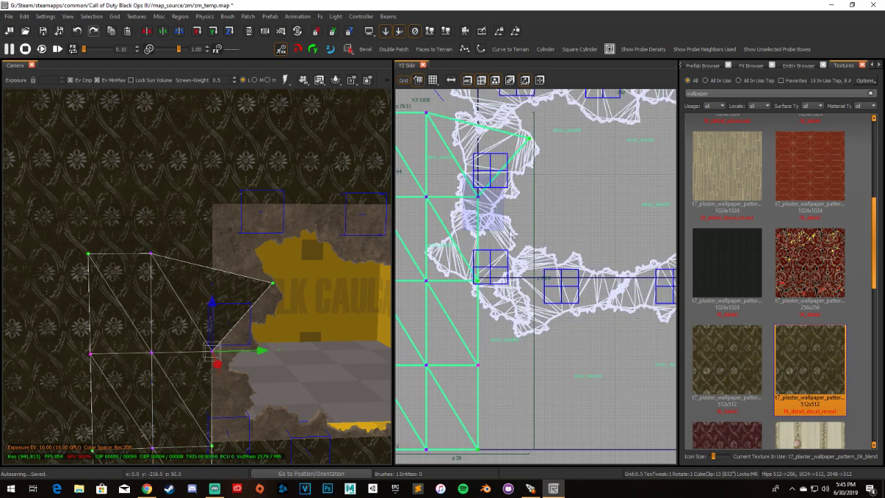
pyautogui.moveTo(496, 224); pyautogui.dragTo(511, 201)
pyautogui.moveTo(473, 257); pyautogui.dragTo(623, 272)
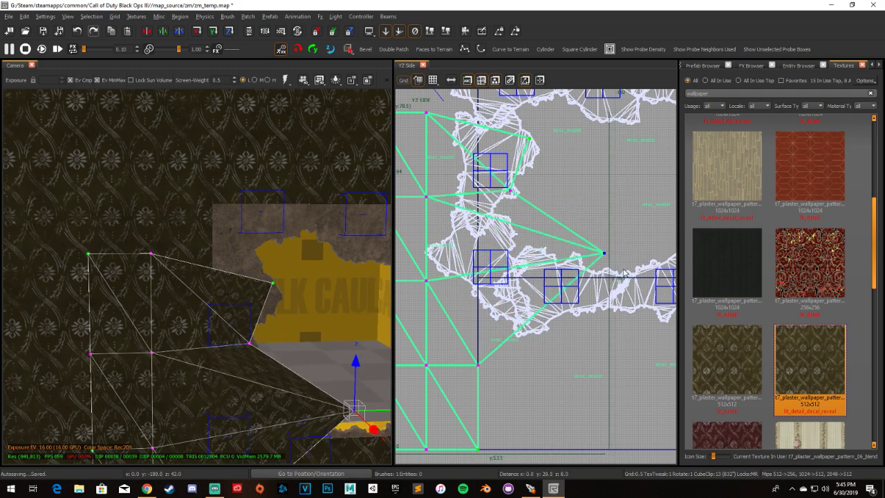
# Search the textures for "plaster" and apply t7_decal_damage_plaster_tile_01 to the terrain patch
pyautogui.press('Up')
pyautogui.press('Up')
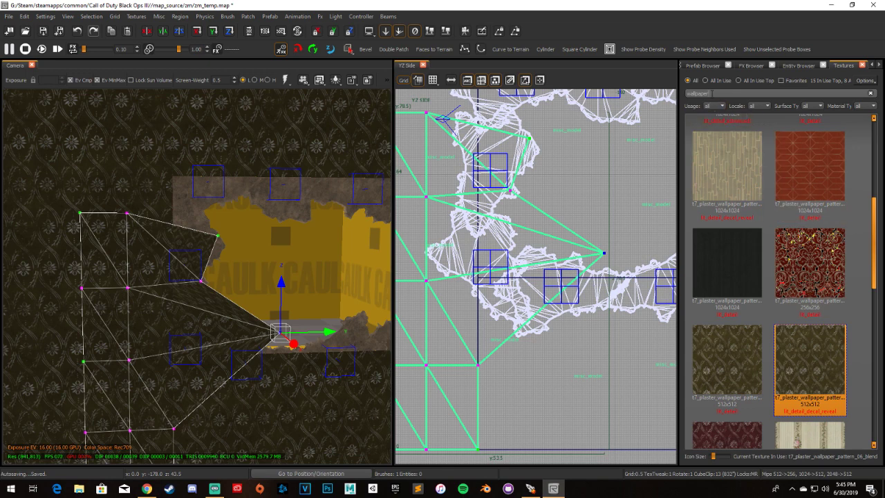
pyautogui.write('plaster')
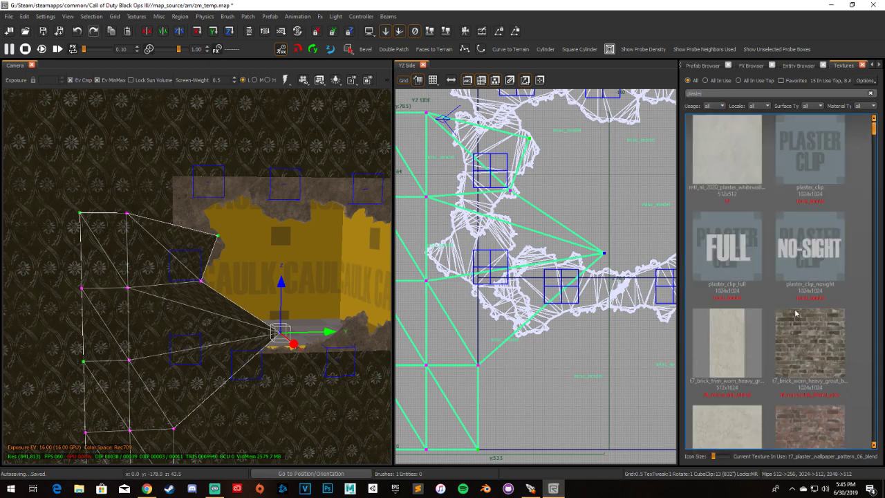
pyautogui.scroll(-5, 788, 282)
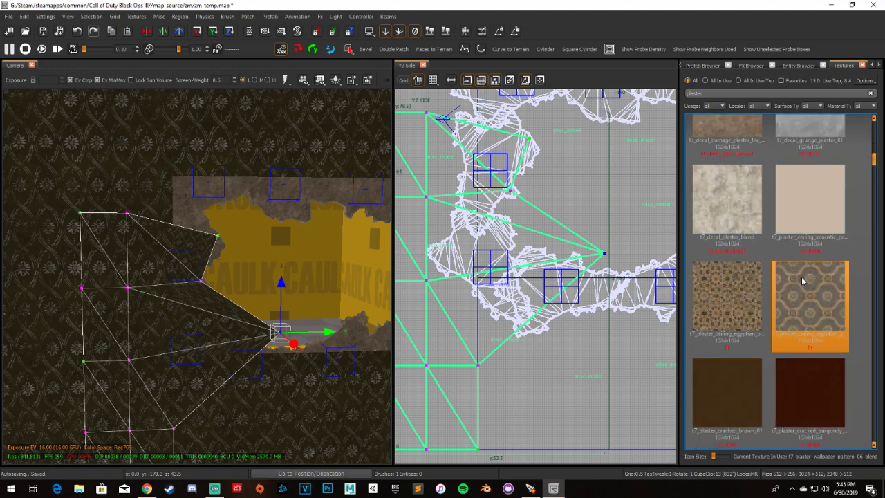
pyautogui.scroll(3, 792, 278)
pyautogui.click(722, 387)
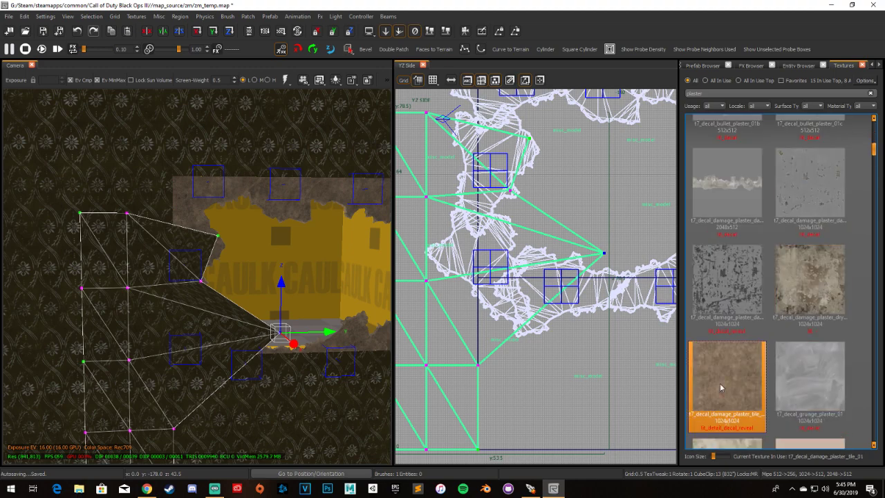
pyautogui.moveTo(270, 321); pyautogui.dragTo(288, 314, button='right')
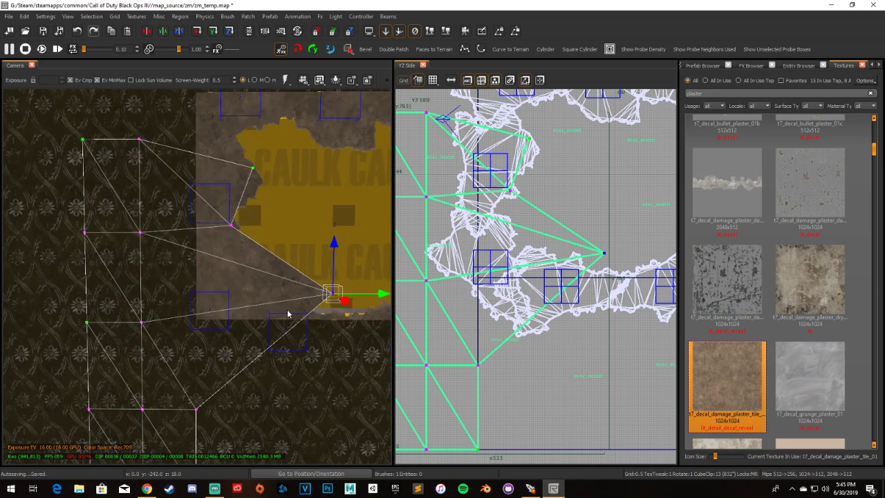
pyautogui.moveTo(288, 313); pyautogui.dragTo(347, 270, button='right')
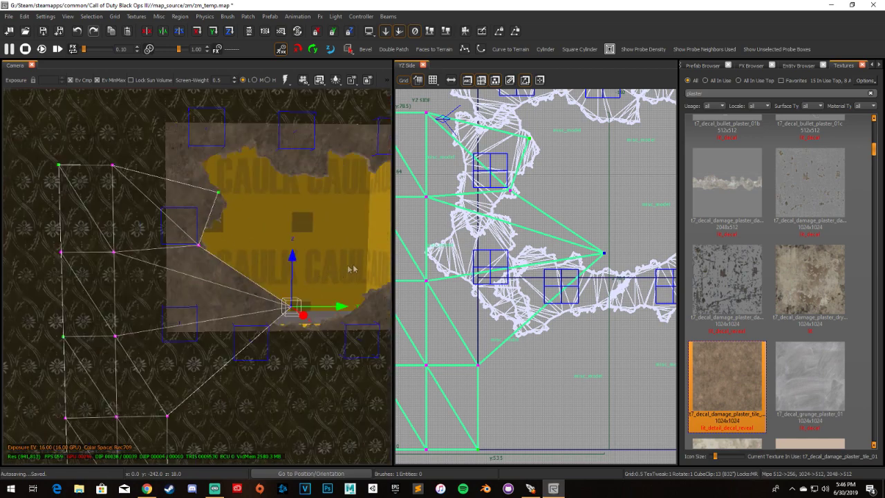
# Place the lower three window-side vertices of the patch along the rubble's inner edge around the near lower corner
pyautogui.moveTo(603, 254); pyautogui.dragTo(512, 244)
pyautogui.moveTo(511, 243); pyautogui.dragTo(531, 240, button='right')
pyautogui.moveTo(492, 343); pyautogui.dragTo(565, 277)
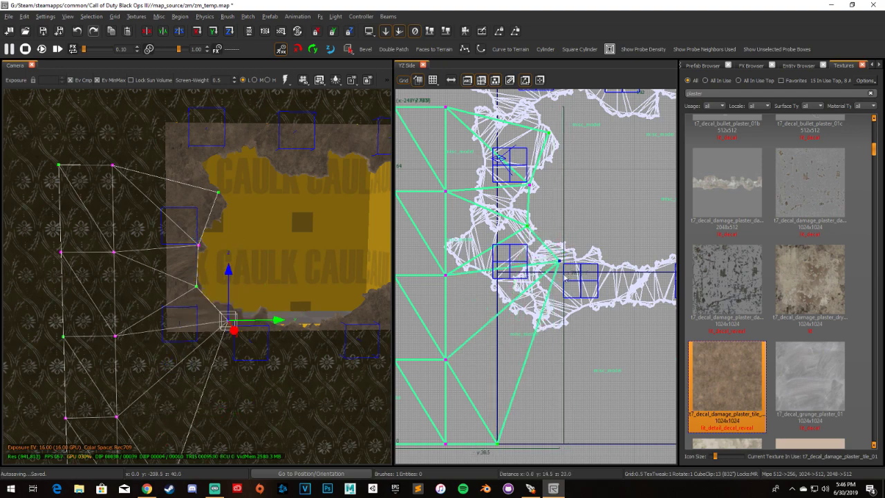
pyautogui.moveTo(565, 276); pyautogui.dragTo(572, 214, button='right')
pyautogui.scroll(-1, 572, 214)
pyautogui.moveTo(565, 238); pyautogui.dragTo(600, 244)
pyautogui.moveTo(520, 238); pyautogui.dragTo(549, 278, button='right')
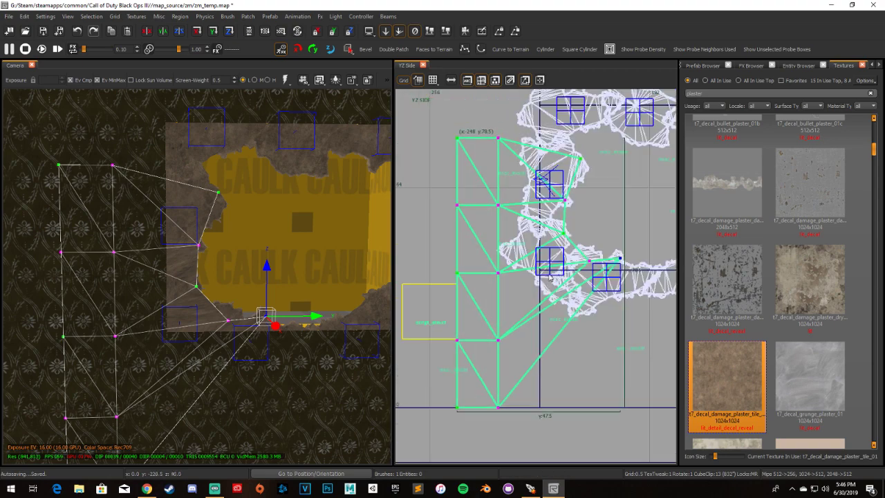
# Move the patch's middle-column vertices sideways onto the vertical edge of the window hole, starting from the upper row
pyautogui.moveTo(503, 165); pyautogui.dragTo(506, 172)
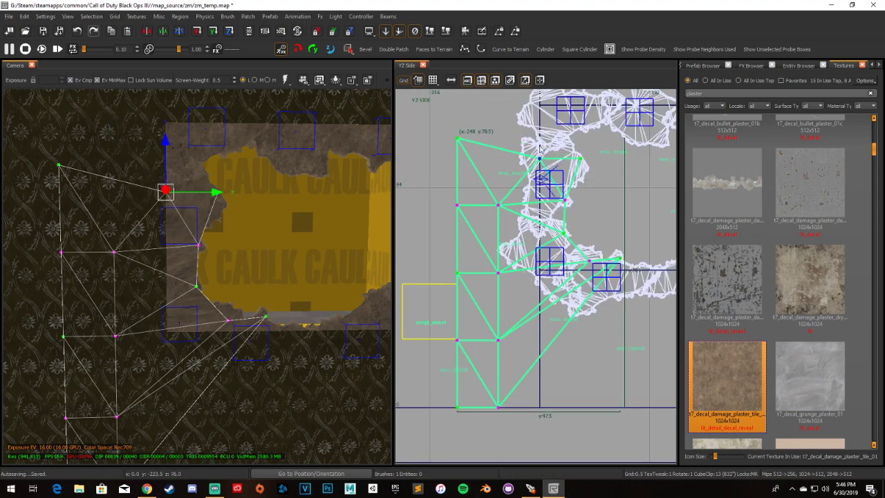
pyautogui.scroll(3, 540, 196)
pyautogui.scroll(1, 540, 195)
pyautogui.scroll(-2, 539, 197)
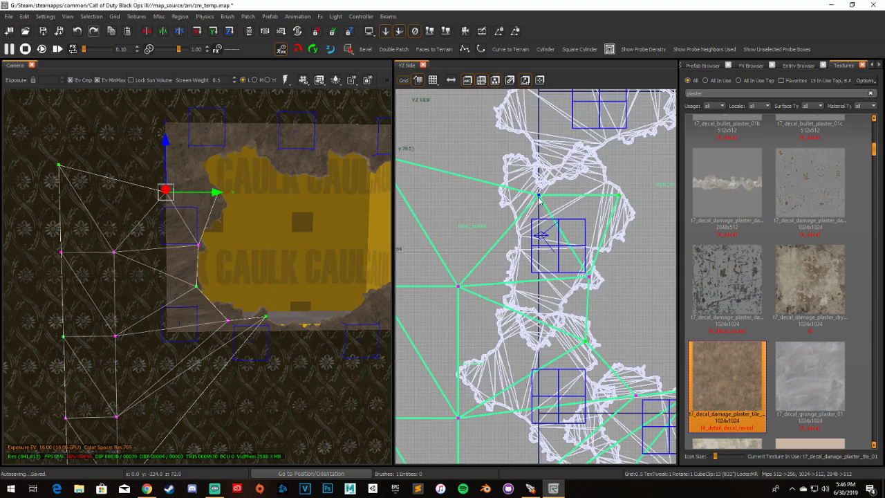
pyautogui.scroll(-3, 540, 199)
pyautogui.moveTo(523, 253); pyautogui.dragTo(546, 249)
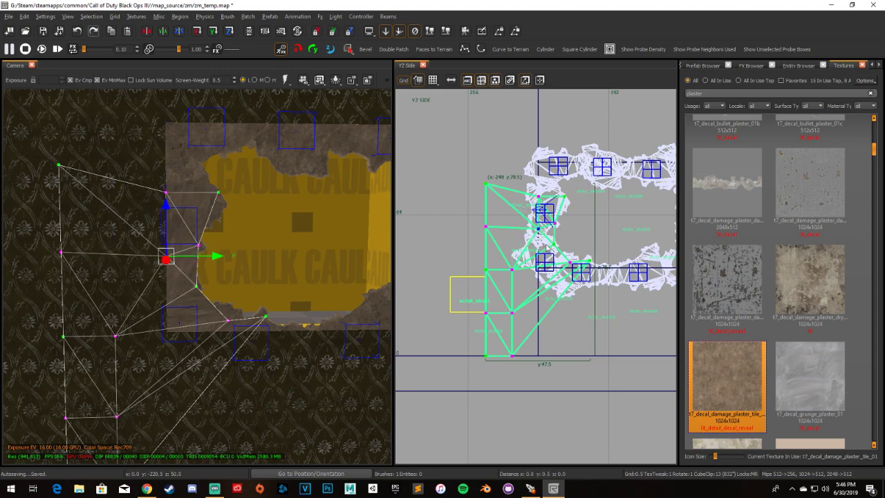
pyautogui.scroll(2, 508, 260)
pyautogui.scroll(-3, 507, 260)
pyautogui.moveTo(508, 260); pyautogui.dragTo(544, 249)
# Wrap the lower middle and outer vertices around the hole's near lower corner and add a row above the patch
pyautogui.scroll(3, 540, 273)
pyautogui.scroll(-5, 540, 273)
pyautogui.scroll(4, 532, 277)
pyautogui.scroll(2, 533, 277)
pyautogui.scroll(-5, 533, 277)
pyautogui.scroll(2, 491, 249)
pyautogui.scroll(3, 544, 249)
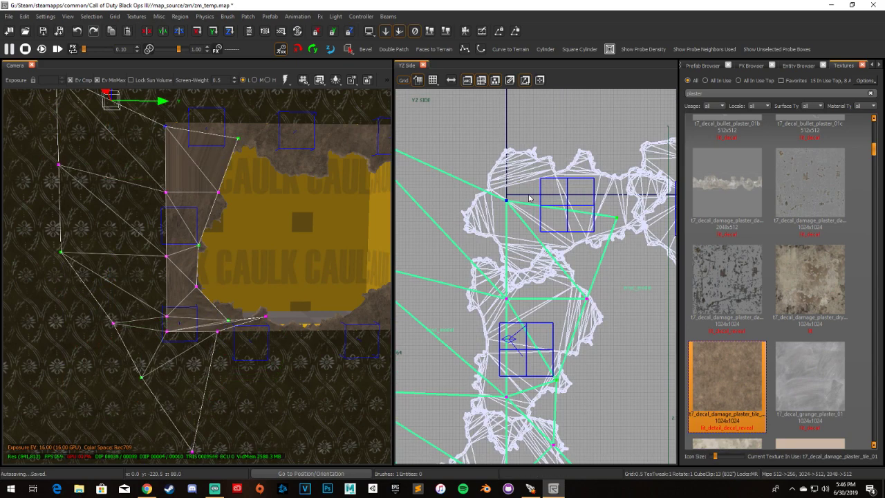
# Fit the new upper row's inner vertex to the rubble edge and move its outer vertex up to 104.25 units
pyautogui.moveTo(509, 201); pyautogui.dragTo(561, 234)
pyautogui.scroll(-2, 513, 209)
pyautogui.scroll(-2, 509, 217)
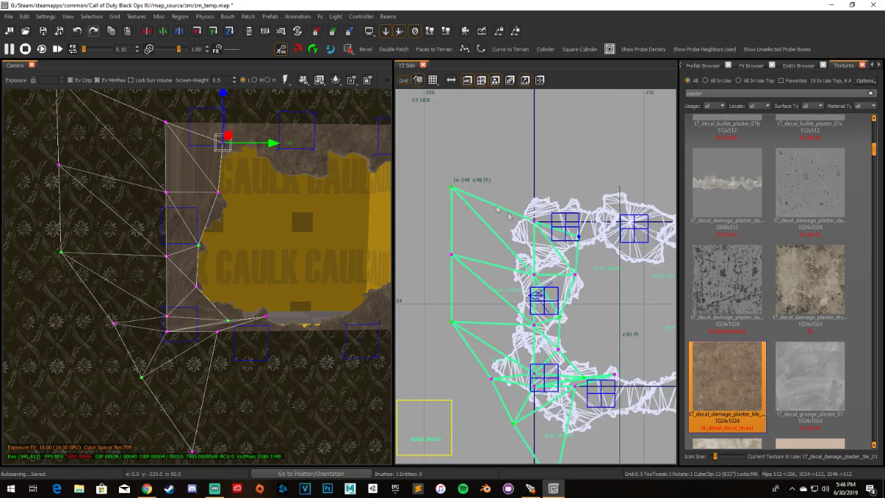
pyautogui.moveTo(456, 192); pyautogui.dragTo(512, 196)
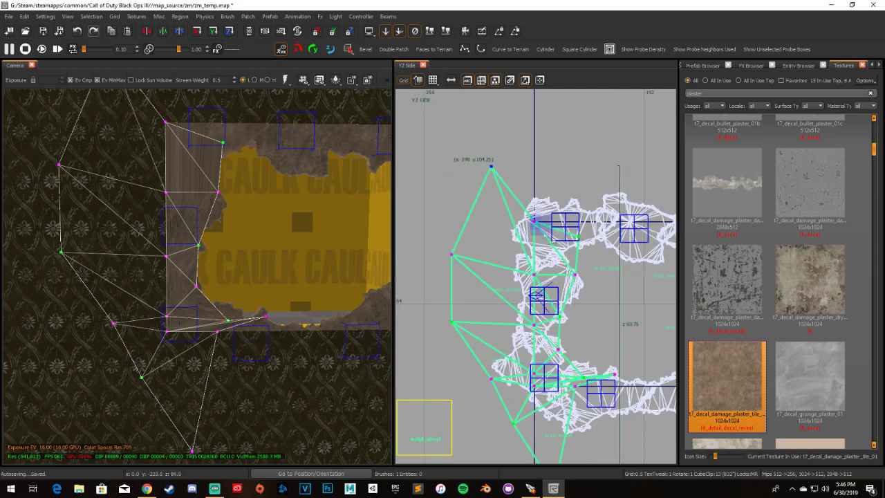
# Extend the patch by one row along the window's upper side, with its outer vertex at 117.25 units
pyautogui.moveTo(541, 199); pyautogui.dragTo(499, 201, button='right')
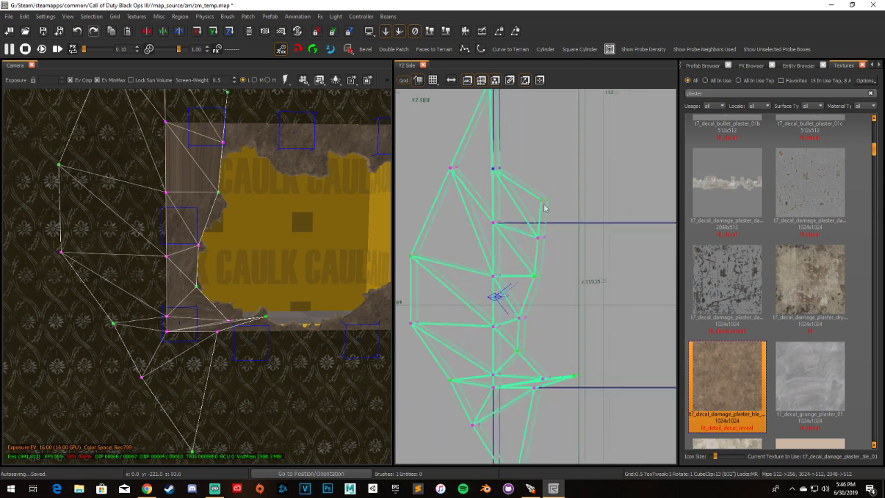
pyautogui.click(599, 235)
pyautogui.moveTo(505, 180); pyautogui.dragTo(595, 178)
pyautogui.scroll(-1, 492, 128)
pyautogui.moveTo(492, 128); pyautogui.dragTo(566, 171)
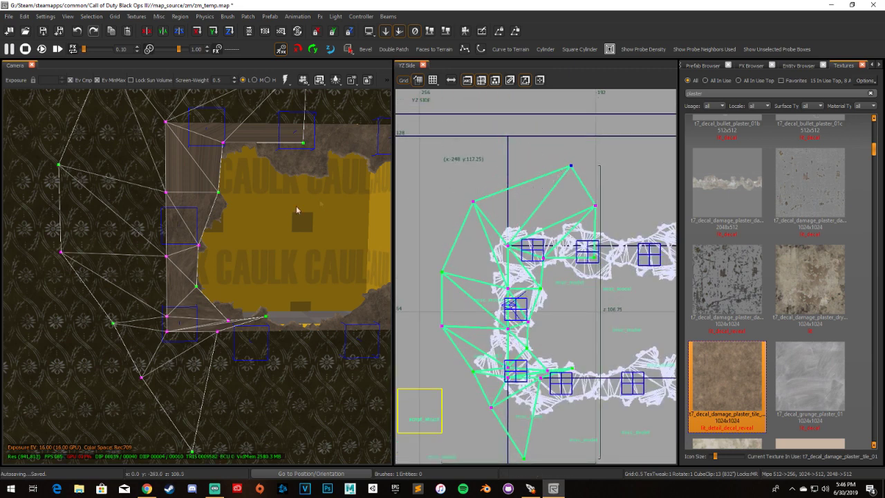
# Add another row along the window's upper side, placing its inner vertex on the rubble and middle vertex near the hole edge
pyautogui.moveTo(593, 225); pyautogui.dragTo(524, 191, button='right')
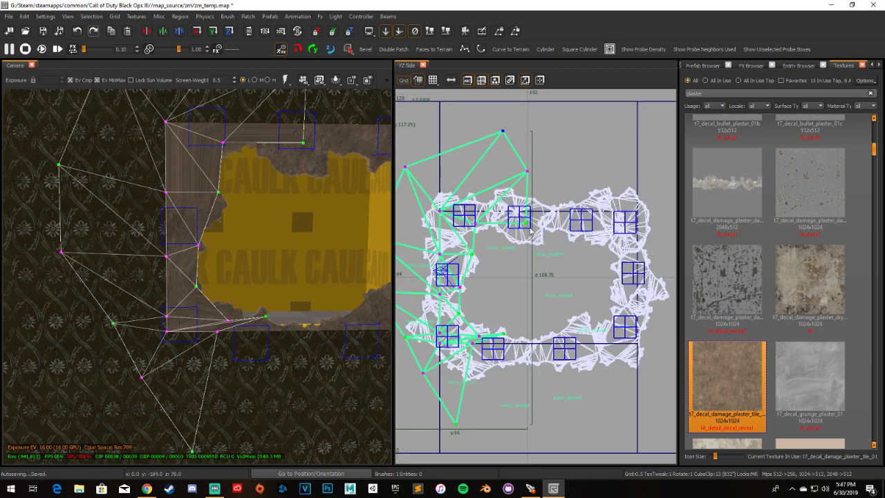
pyautogui.click(526, 170)
pyautogui.press('ctrl+Insert')
pyautogui.click(577, 222)
pyautogui.click(581, 230)
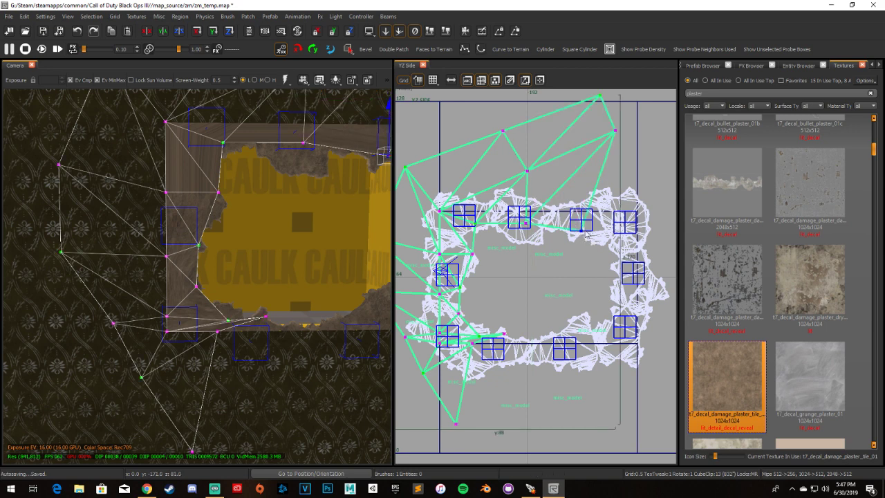
pyautogui.moveTo(586, 235); pyautogui.dragTo(559, 241, button='right')
pyautogui.moveTo(573, 116); pyautogui.dragTo(622, 196)
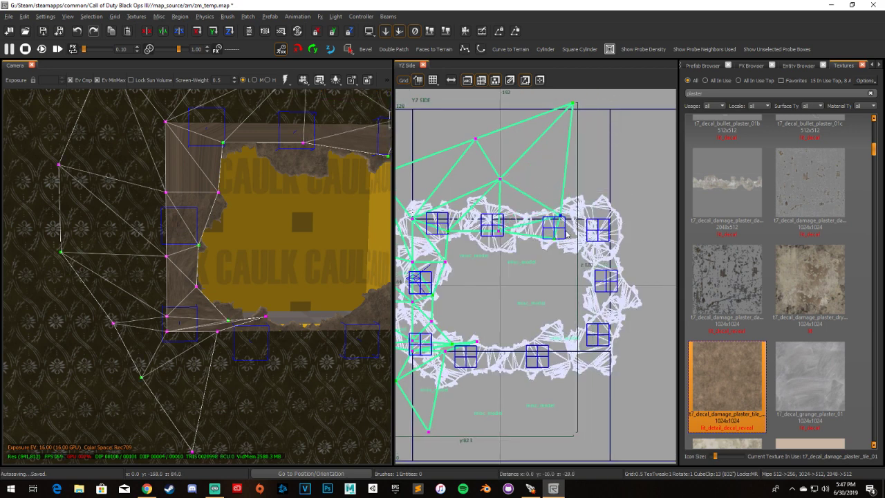
# Align the middle vertices with the hole's upper edge and add a patch row at the window's far upper corner
pyautogui.scroll(4, 564, 215)
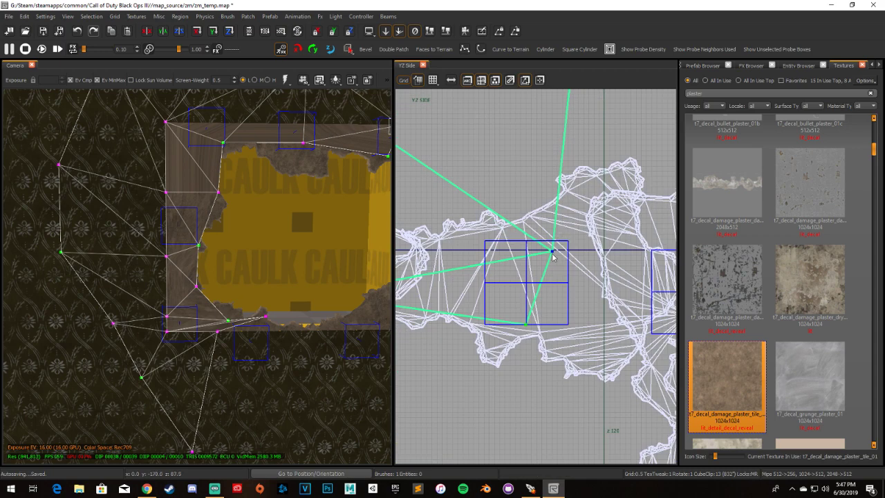
pyautogui.scroll(5, 552, 257)
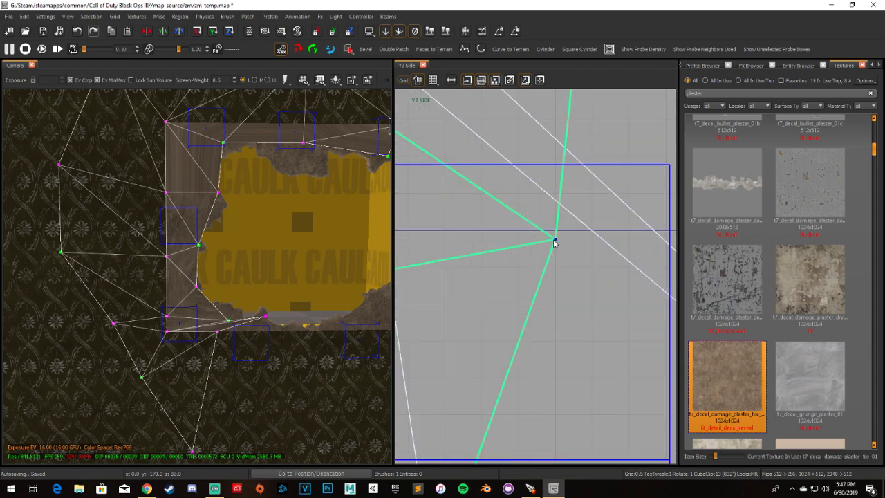
pyautogui.scroll(-5, 554, 242)
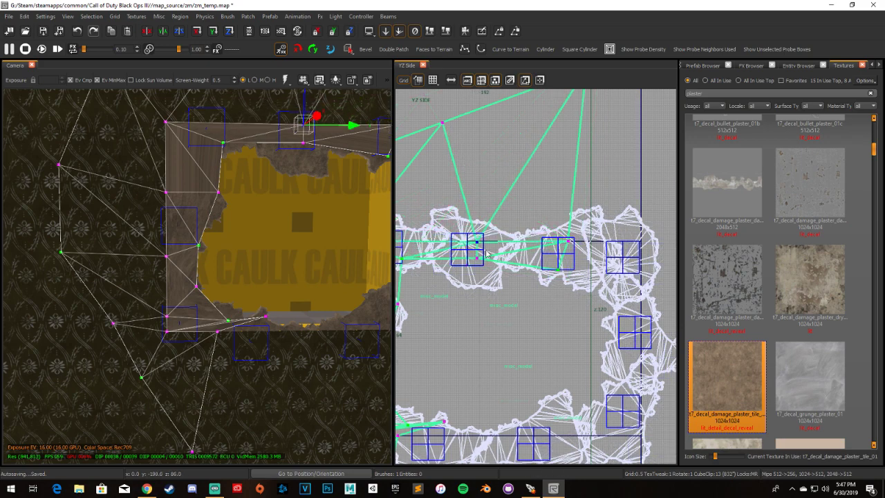
pyautogui.scroll(-2, 498, 181)
pyautogui.scroll(6, 586, 257)
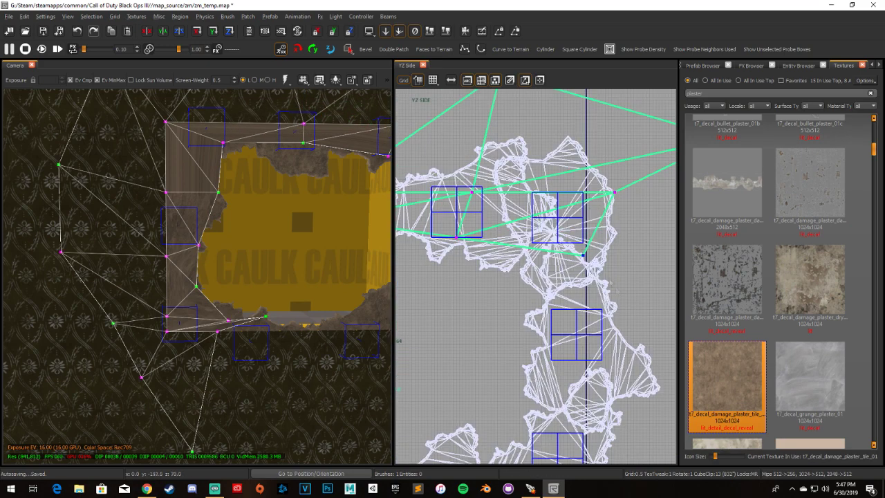
# Add patch rows down the window's far side to the lower corner, placing their vertices along the rubble, hole edge and wall
pyautogui.scroll(-3, 567, 242)
pyautogui.scroll(1, 560, 207)
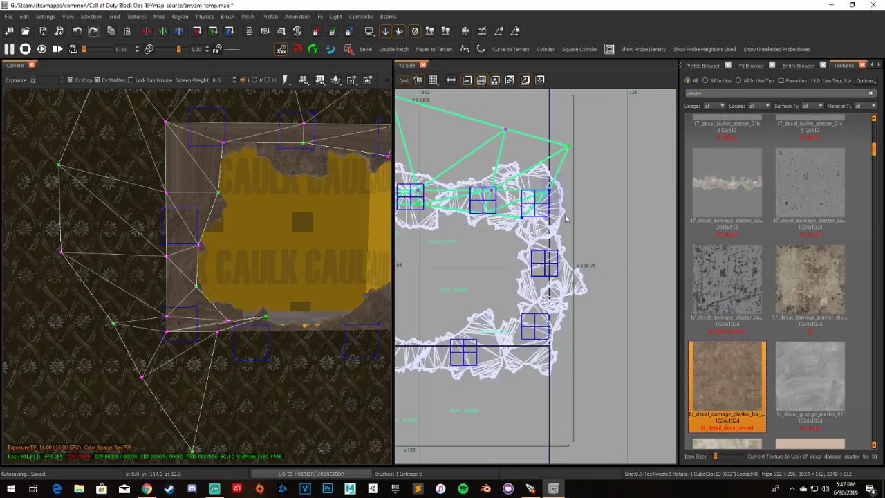
pyautogui.moveTo(597, 177); pyautogui.dragTo(607, 268)
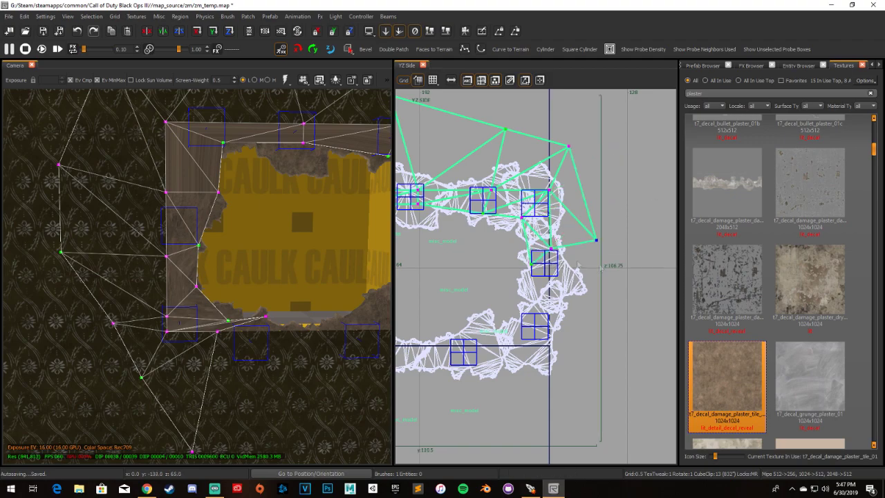
pyautogui.scroll(-1, 563, 260)
pyautogui.moveTo(584, 210); pyautogui.dragTo(573, 319)
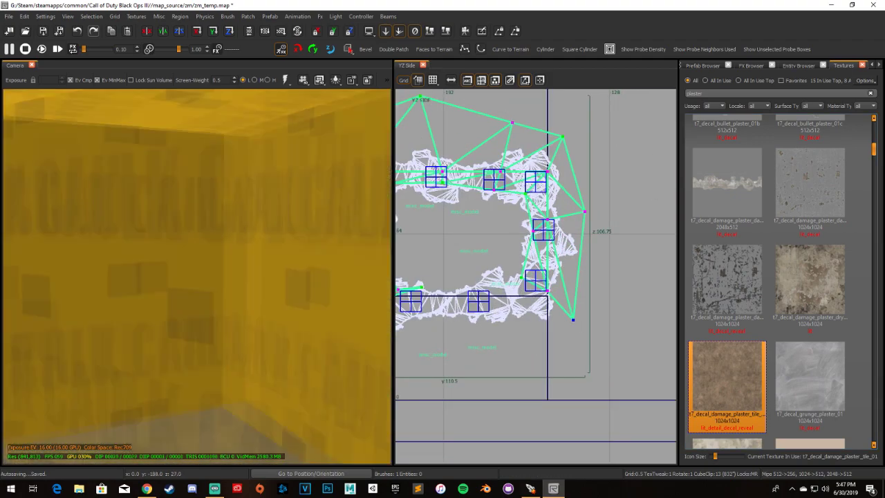
# Add a patch row past the window's far lower corner, placing its vertices on the rubble, hole edge and wall below
pyautogui.scroll(-3, 286, 313)
pyautogui.moveTo(548, 293); pyautogui.dragTo(560, 427)
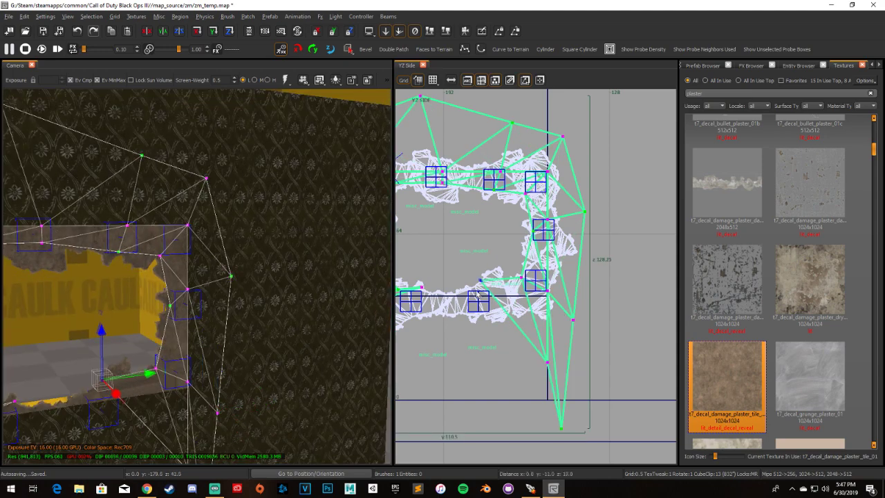
pyautogui.moveTo(550, 304); pyautogui.dragTo(515, 323)
pyautogui.moveTo(539, 283); pyautogui.dragTo(484, 304)
# Continue the patch along the window's lower side, placing inner vertices on the rubble and middle vertices on the hole edge
pyautogui.scroll(4, 557, 292)
pyautogui.scroll(-4, 557, 292)
pyautogui.scroll(3, 538, 299)
pyautogui.scroll(-3, 501, 305)
pyautogui.scroll(3, 492, 305)
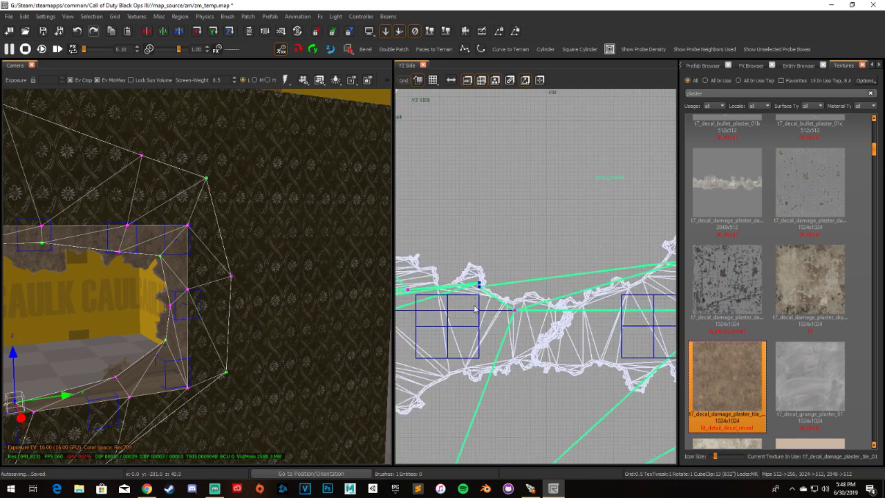
pyautogui.scroll(-3, 477, 309)
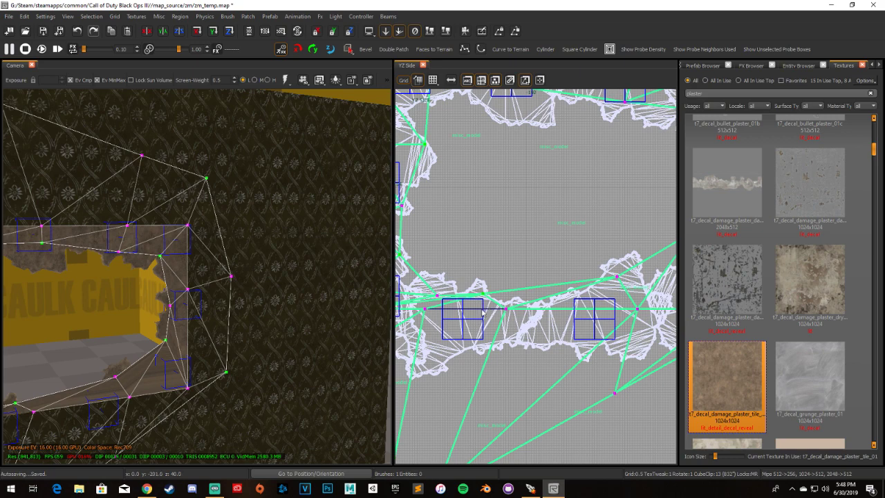
pyautogui.scroll(3, 483, 313)
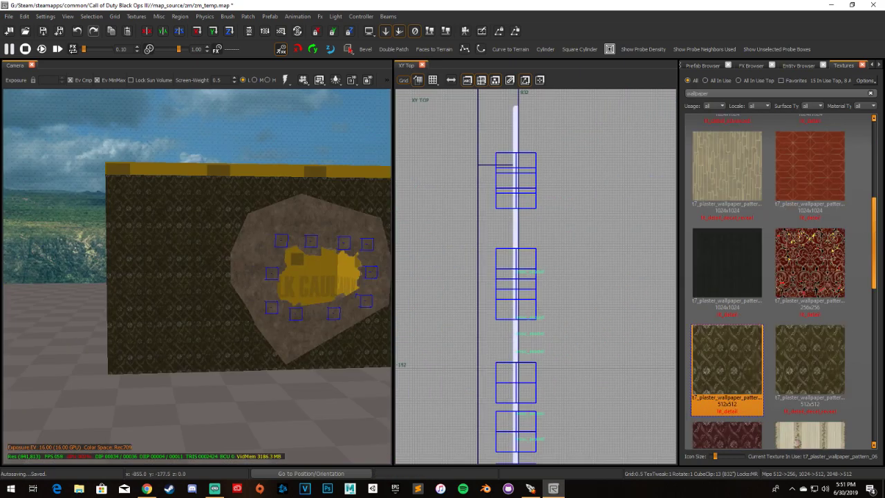
# Examine the wallpapered wall sections and the finished plaster patch around the window hole
pyautogui.click(164, 232)
pyautogui.press('Escape')
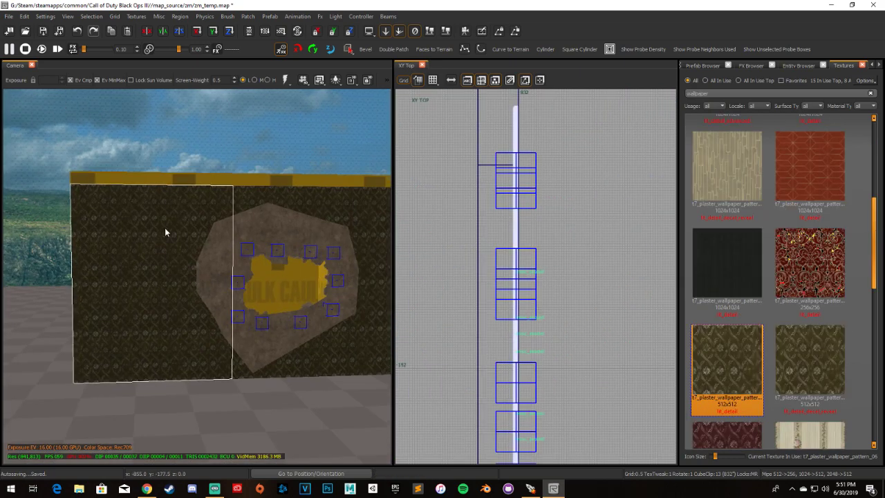
pyautogui.scroll(2, 237, 251)
pyautogui.click(242, 249)
pyautogui.scroll(-2, 242, 250)
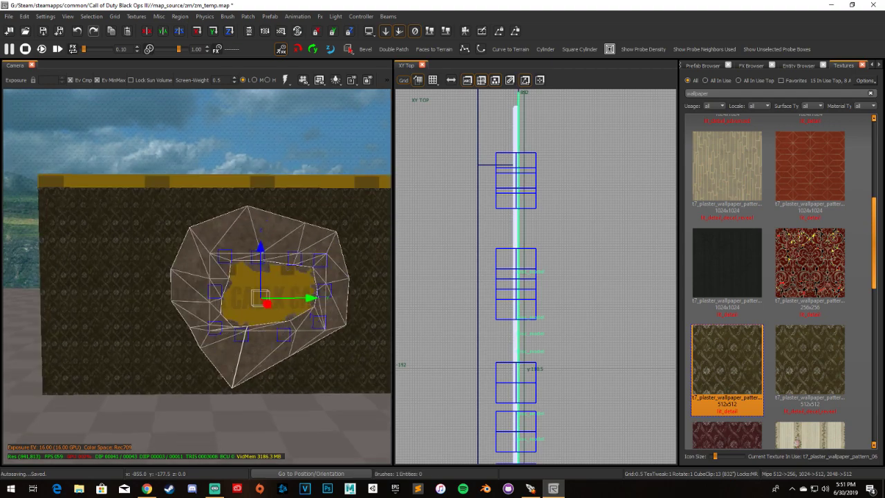
pyautogui.press('Up')
pyautogui.press('Left')
pyautogui.click(242, 238)
pyautogui.press('Left')
pyautogui.press('Left')
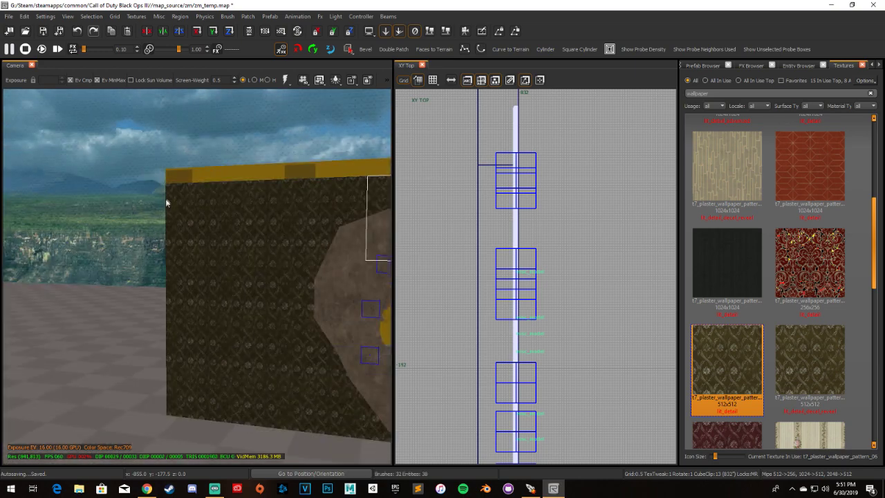
# Try the t7_plaster_wallpaper_pattern_06_blend texture for the wall faces and return to t7_plaster_wallpaper_pattern_06
pyautogui.press('Down')
pyautogui.press('Down')
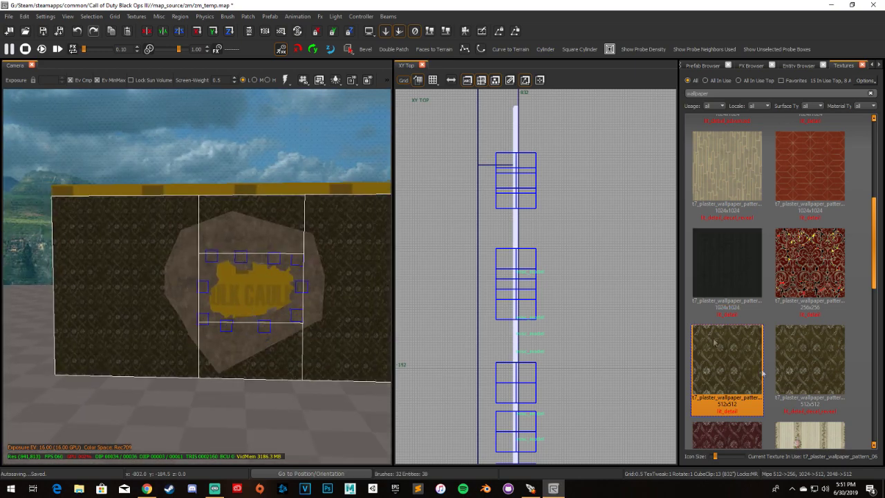
pyautogui.click(801, 384)
pyautogui.click(745, 381)
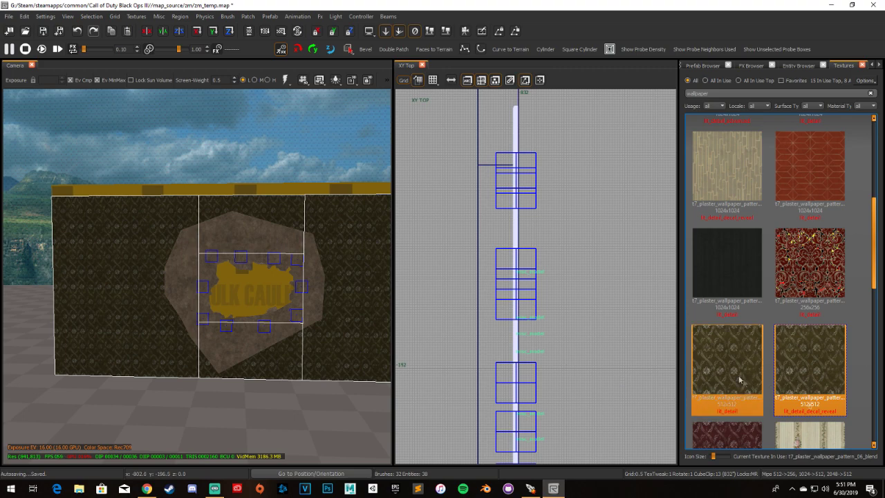
pyautogui.press('Up')
pyautogui.keyDown('shift'); pyautogui.click(263, 278); pyautogui.keyUp('shift')
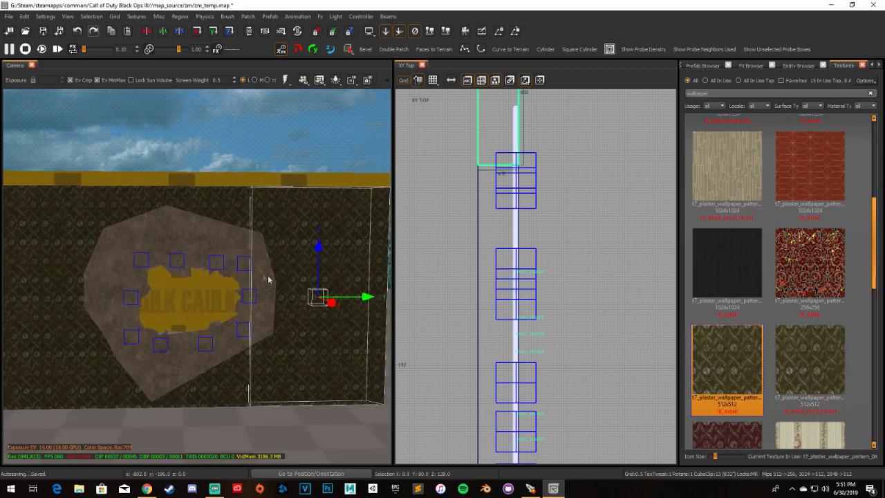
pyautogui.press('Up')
pyautogui.press('Escape')
# Set the vertex alpha of the plaster patch's outer ring of vertices to 0
pyautogui.keyDown('shift'); pyautogui.click(231, 233); pyautogui.keyUp('shift')
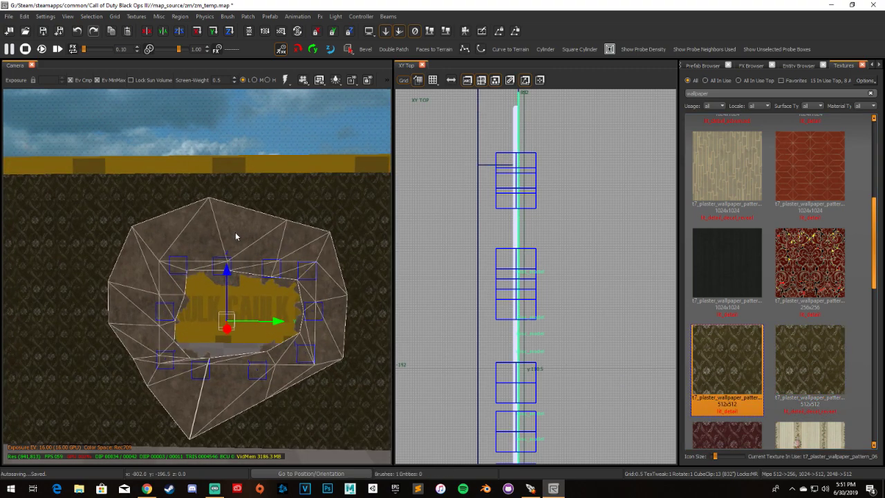
pyautogui.press('Up')
pyautogui.press('Right')
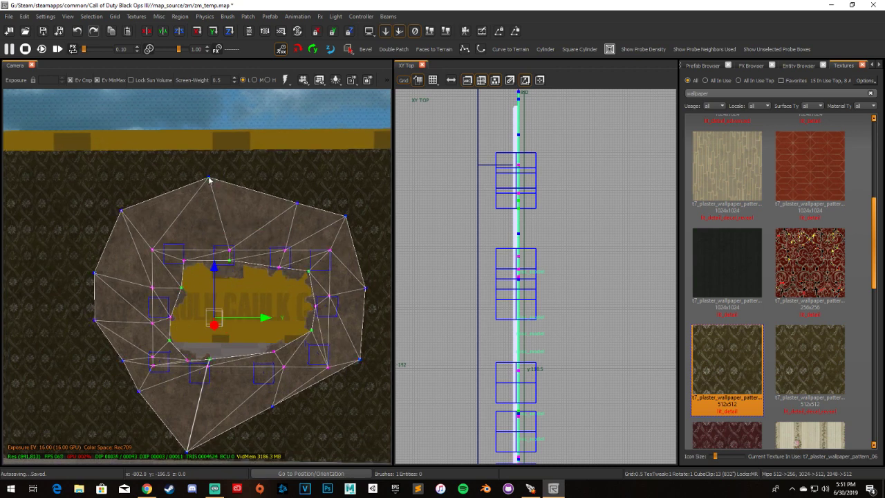
pyautogui.hotkey('ctrl', 'shift', 'v')
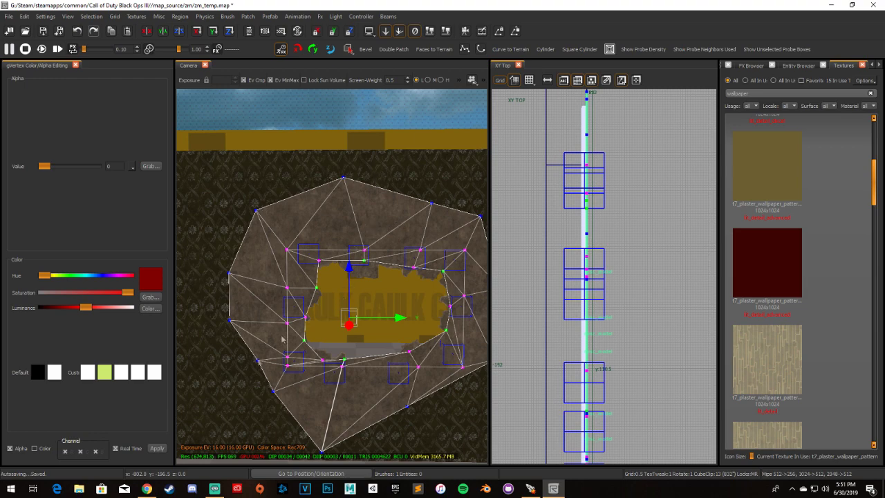
pyautogui.click(155, 449)
pyautogui.scroll(5, 291, 294)
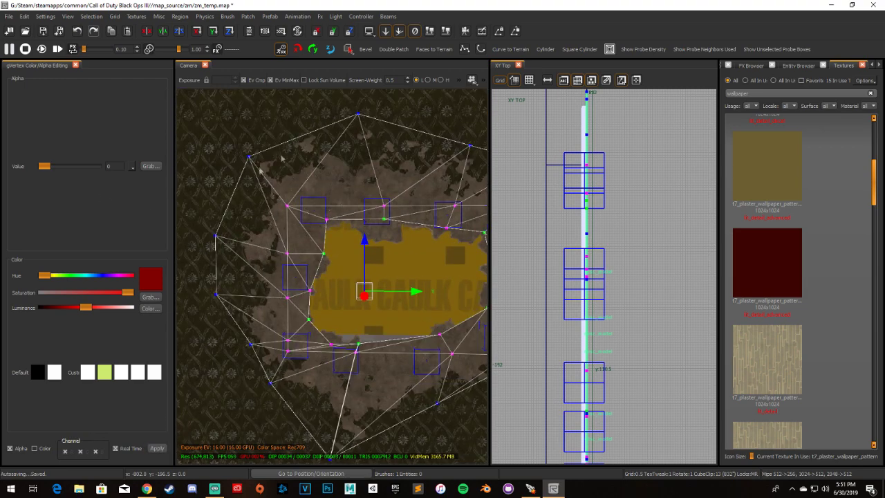
# Select the patch's inner vertices and inspect how the plaster meets the rubble and fades into the wallpaper
pyautogui.click(386, 222)
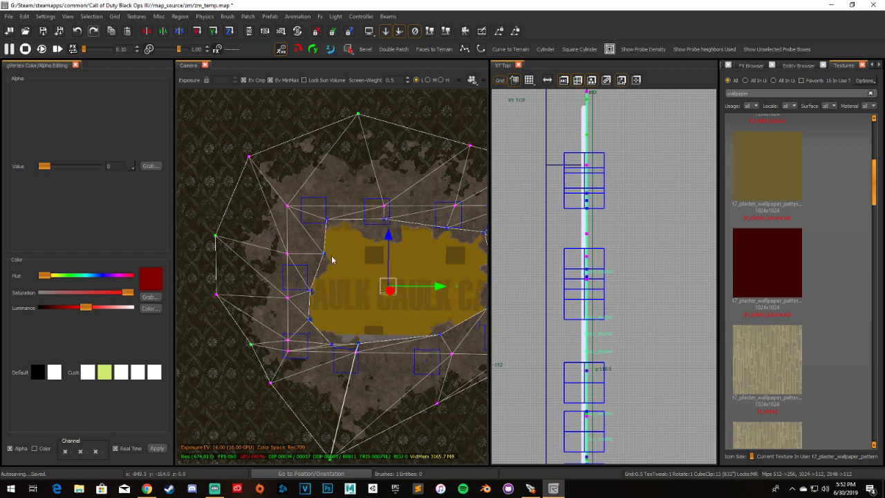
pyautogui.scroll(-2, 331, 260)
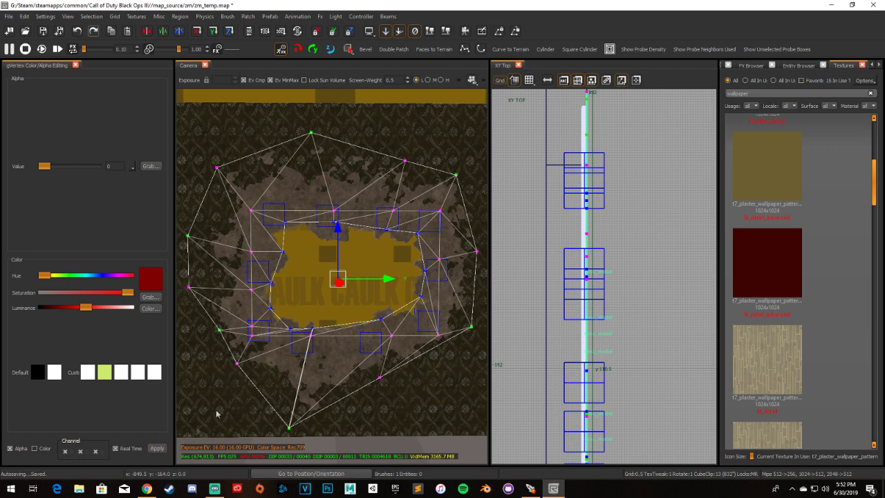
pyautogui.scroll(2, 332, 277)
pyautogui.moveTo(264, 281)
pyautogui.mouseDown(button='right')
pyautogui.moveTo(276, 280)
pyautogui.moveTo(264, 281)
pyautogui.mouseUp(button='right')
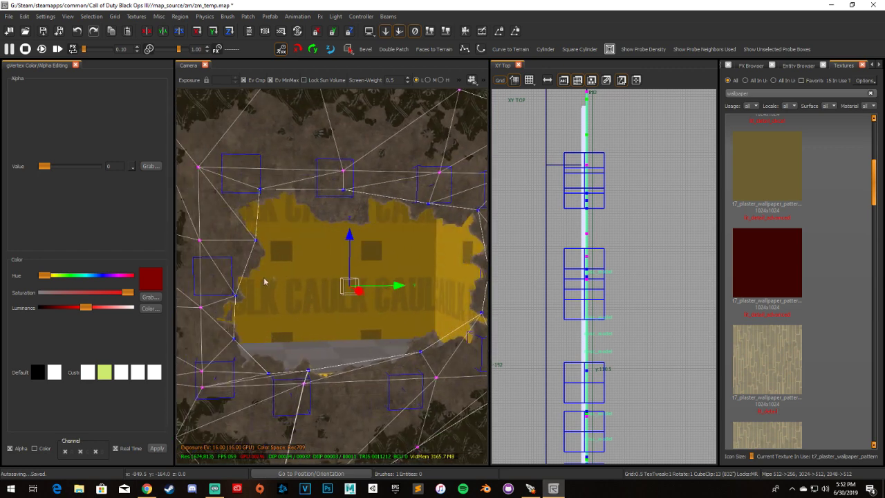
pyautogui.scroll(-2, 428, 294)
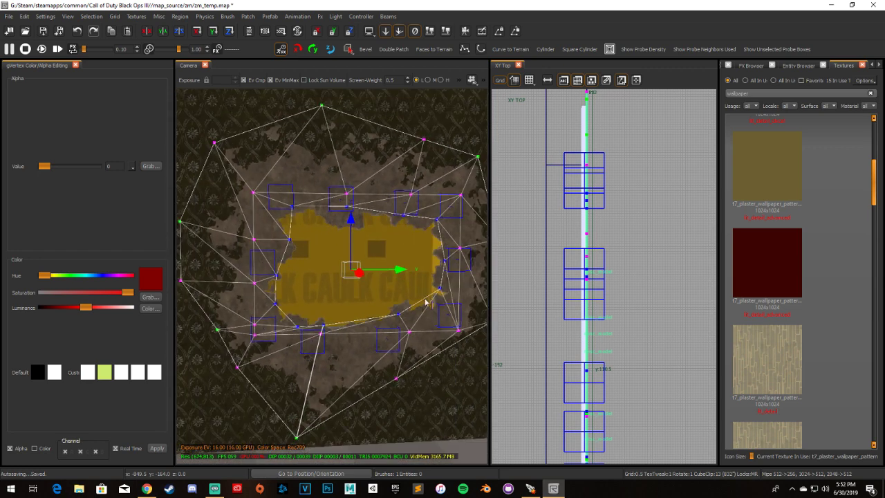
# Apply Natural and Lmap patch texturing to the plaster patch
pyautogui.press('s')
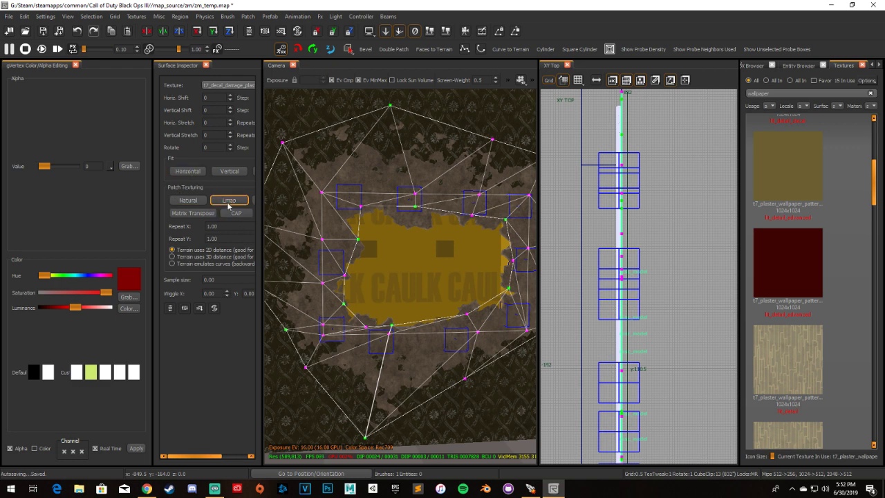
pyautogui.click(201, 201)
pyautogui.click(228, 200)
pyautogui.press('s')
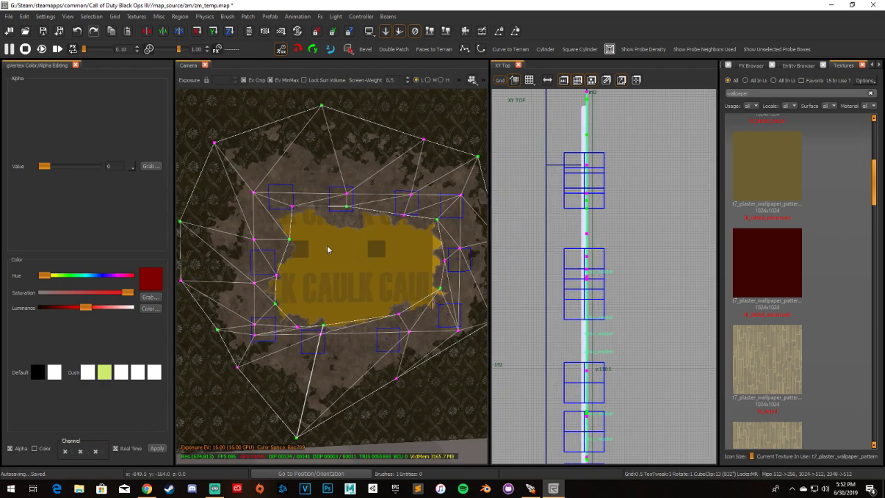
# Deselect the patch and preview the damaged wall in game view with runtime lighting
pyautogui.press('Escape')
pyautogui.moveTo(308, 238); pyautogui.dragTo(308, 238, button='right')
pyautogui.press('F5')
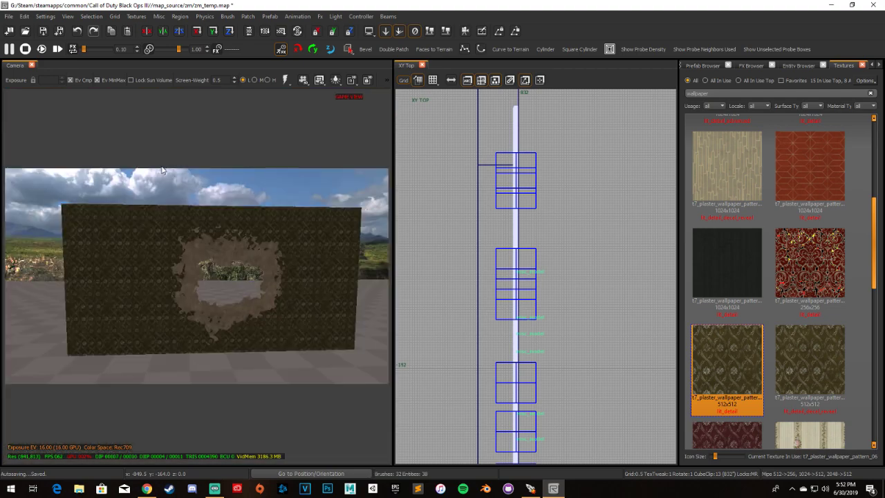
pyautogui.scroll(10, 233, 289)
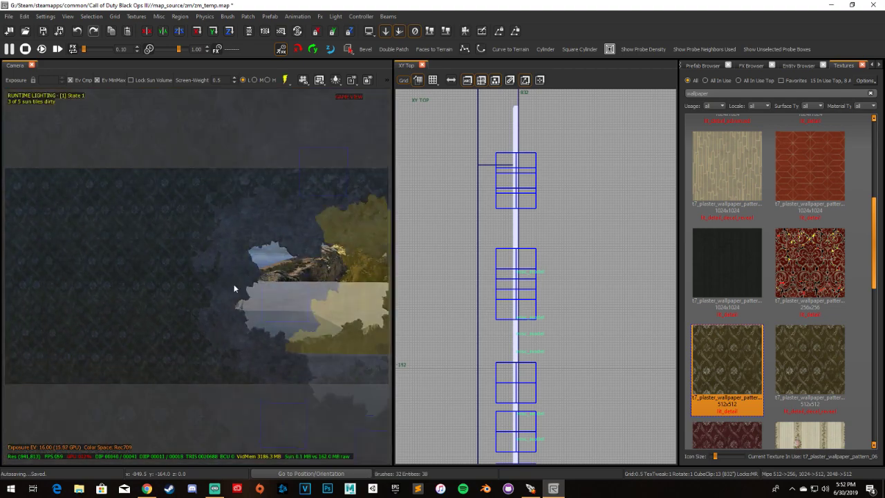
pyautogui.scroll(8, 234, 288)
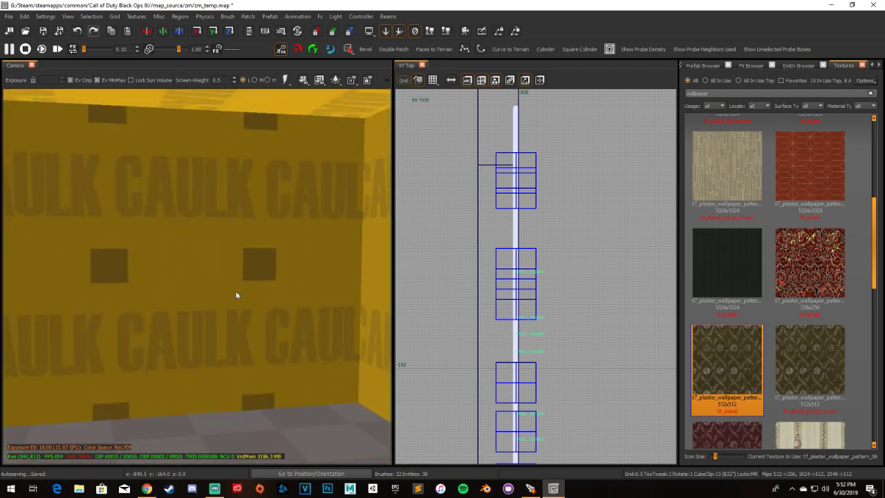
# Cover the room's interior caulk walls with the t7_plaster_wallpaper_pattern_06 texture and save the map
pyautogui.scroll(8, 212, 320)
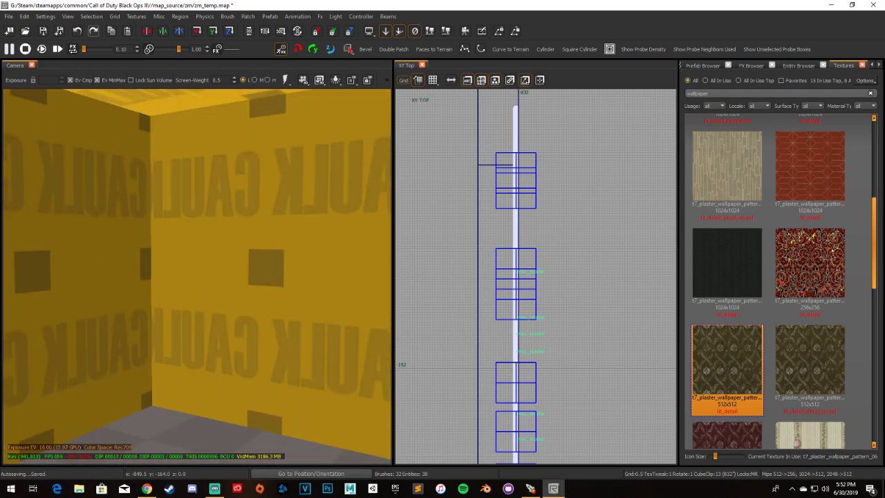
pyautogui.scroll(8, 219, 315)
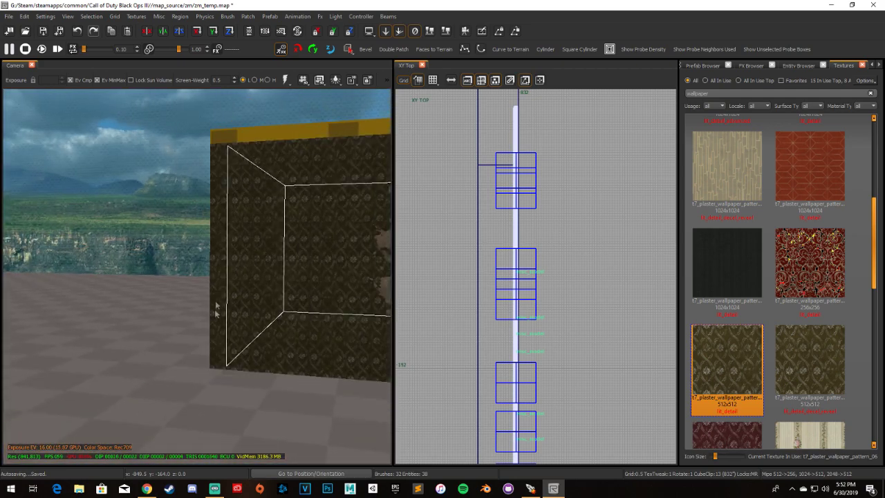
pyautogui.scroll(10, 249, 279)
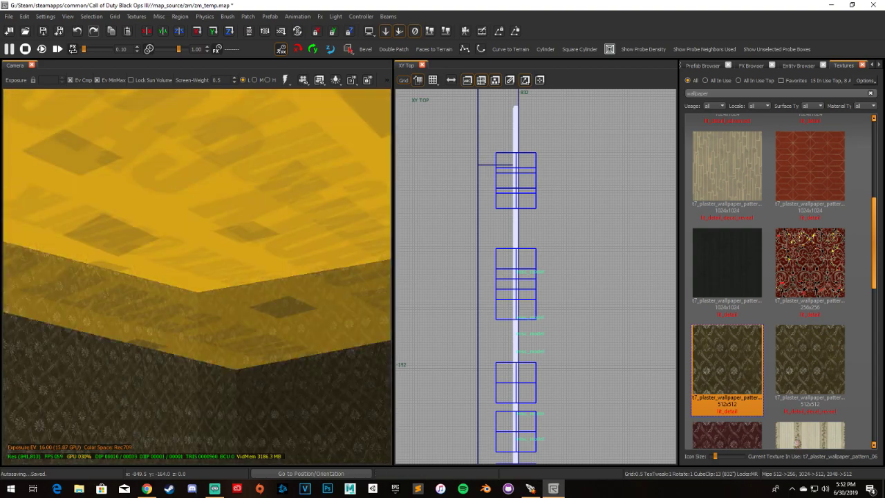
pyautogui.scroll(4, 240, 273)
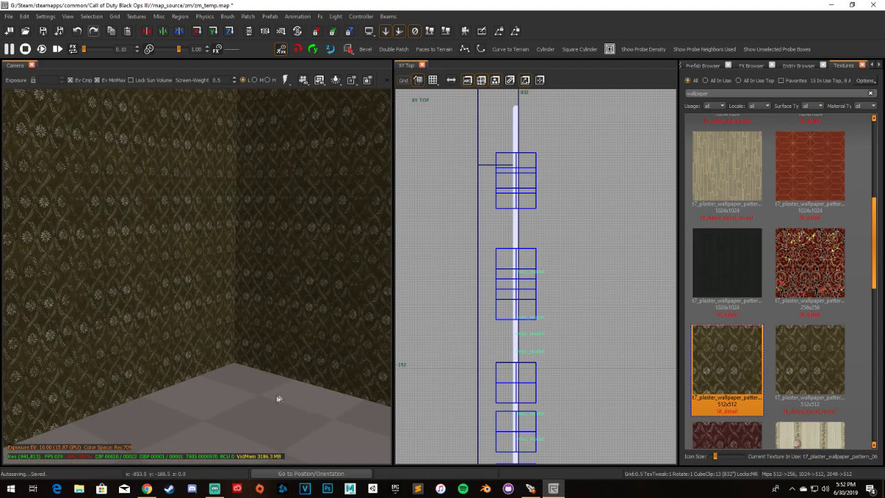
pyautogui.scroll(-8, 279, 337)
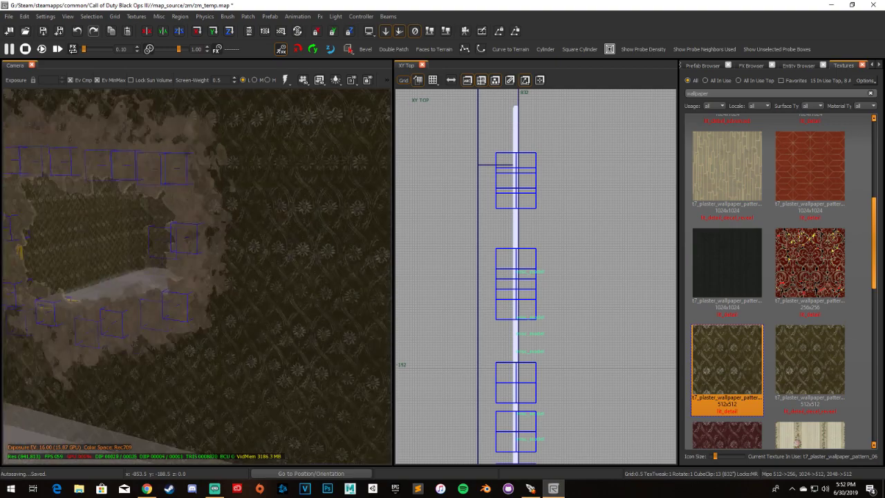
pyautogui.scroll(5, 311, 306)
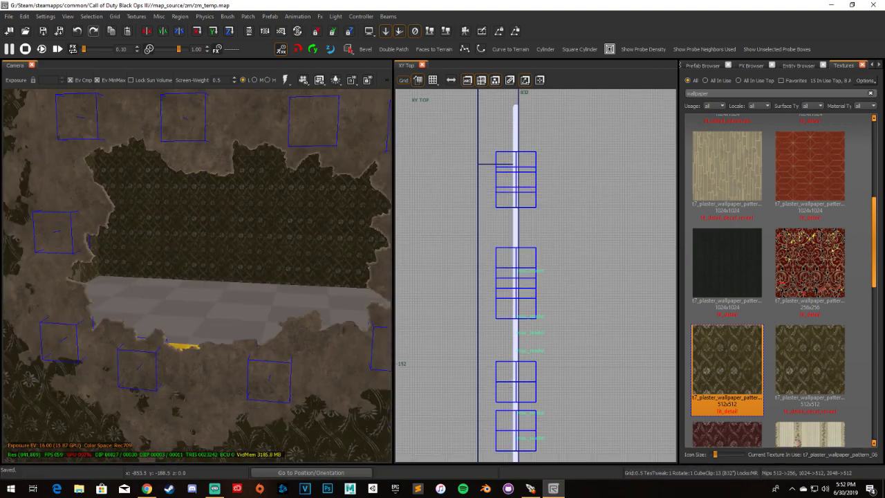
# Switch the 2D viewport to the YZ side view and search the model library for "wood debris"
pyautogui.hotkey('ctrl', 'Tab')
pyautogui.hotkey('ctrl', 'Tab')
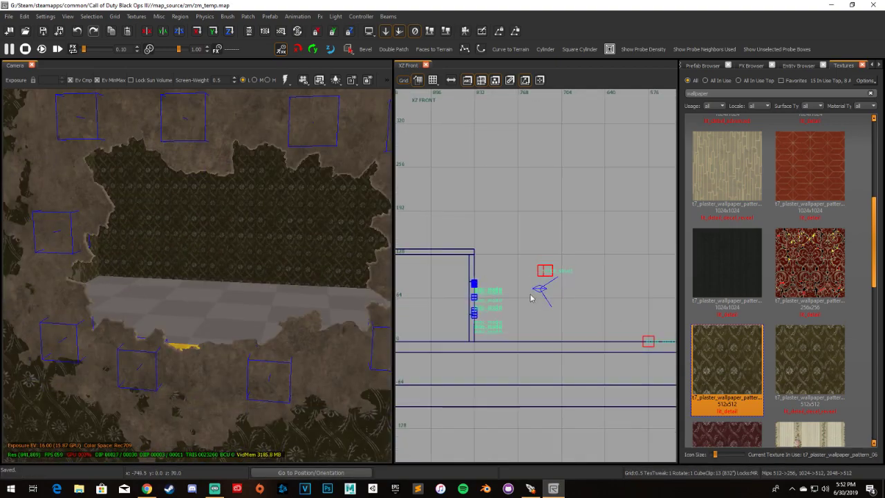
pyautogui.press('m')
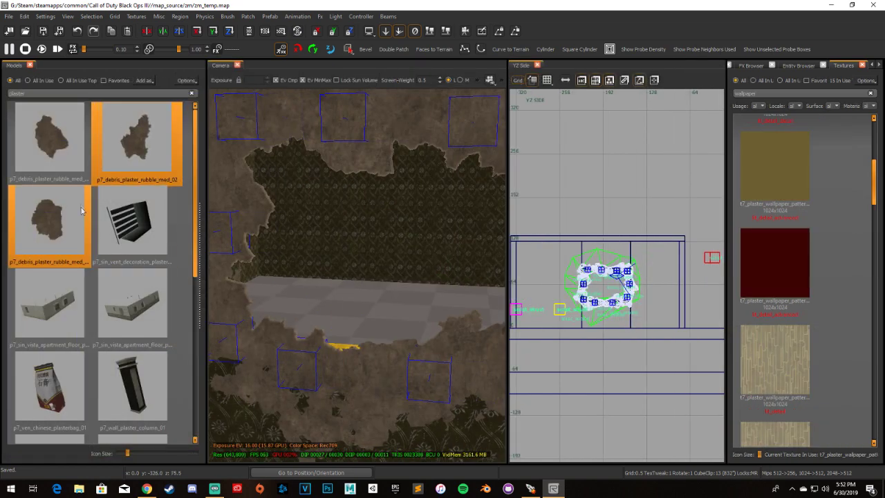
pyautogui.write('wood debris')
pyautogui.click(36, 227)
pyautogui.scroll(-5, 95, 238)
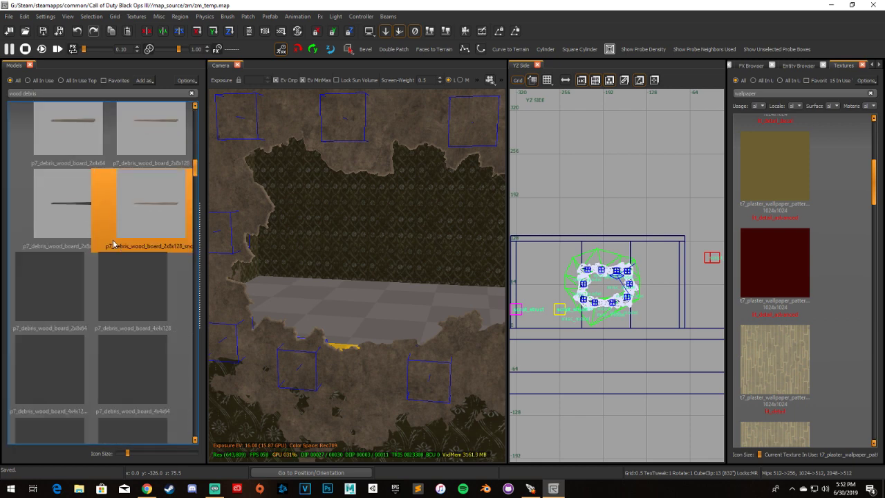
pyautogui.scroll(-5, 133, 243)
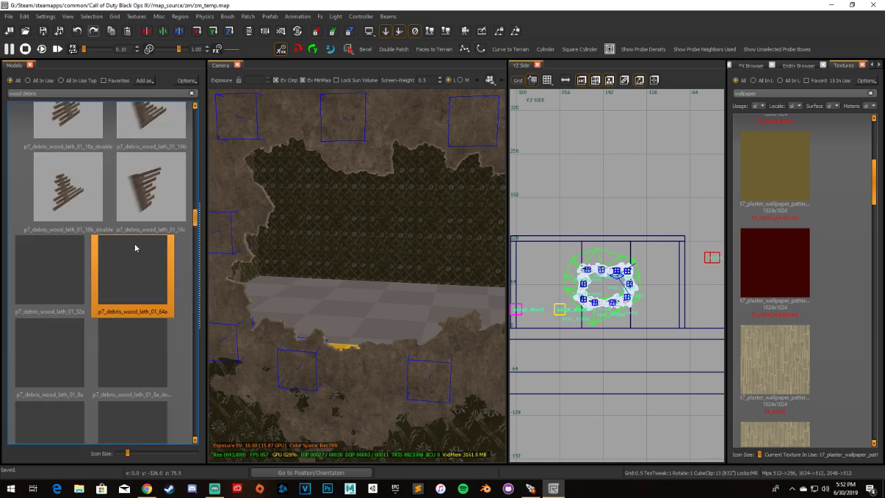
# Place a p7_debris_wood_lath_01_16a model at the near side edge of the window hole
pyautogui.scroll(2, 135, 243)
pyautogui.moveTo(138, 251); pyautogui.dragTo(235, 277)
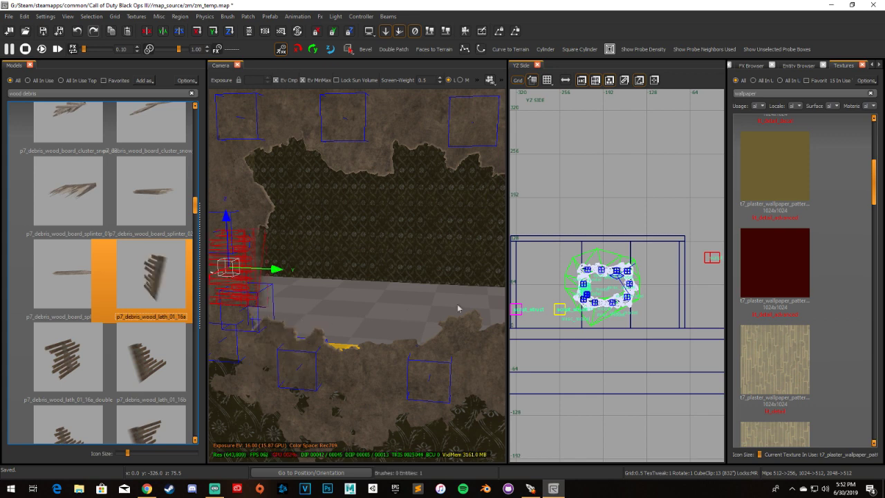
pyautogui.scroll(3, 600, 310)
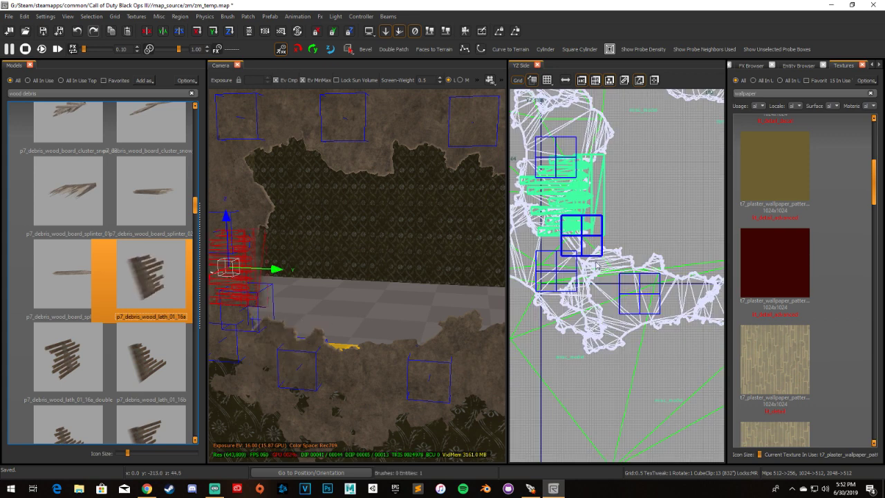
# Switch the 2D viewport to the XY top view and move the wood lath model inside the wall's thickness, at about X -840
pyautogui.hotkey('ctrl', 'Tab')
pyautogui.scroll(1, 611, 262)
pyautogui.moveTo(611, 259); pyautogui.dragTo(611, 270)
pyautogui.scroll(3, 611, 270)
pyautogui.moveTo(618, 297); pyautogui.dragTo(671, 292, button='right')
pyautogui.moveTo(671, 292)
pyautogui.mouseDown()
pyautogui.moveTo(645, 296)
pyautogui.moveTo(628, 264)
pyautogui.moveTo(632, 292)
pyautogui.mouseUp()
pyautogui.press('Up')
pyautogui.moveTo(312, 236)
pyautogui.mouseDown(button='right')
pyautogui.moveTo(346, 234)
pyautogui.moveTo(313, 237)
pyautogui.mouseUp(button='right')
pyautogui.moveTo(312, 237); pyautogui.dragTo(312, 250)
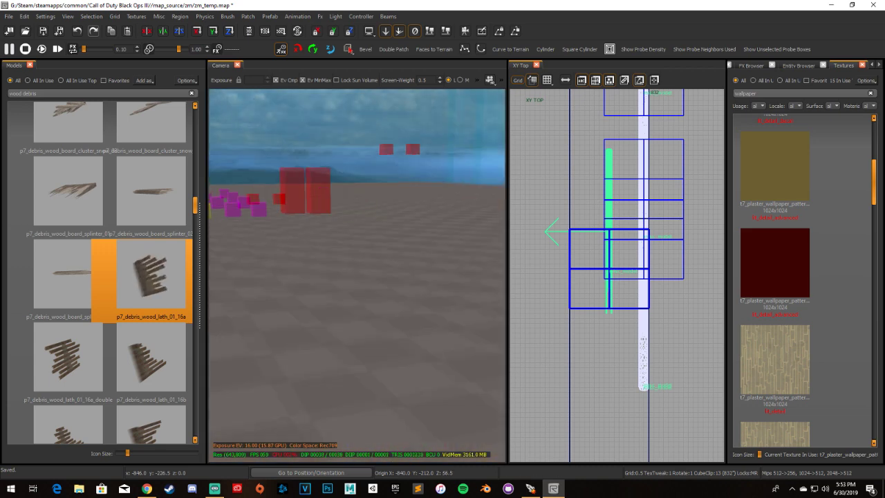
# Search the textures for "wood" and cover the window hole's inner caulk faces with p7_vld_wood_rustic_red
pyautogui.press('Escape')
pyautogui.moveTo(312, 237); pyautogui.dragTo(364, 177, button='right')
pyautogui.moveTo(304, 312); pyautogui.dragTo(404, 236, button='right')
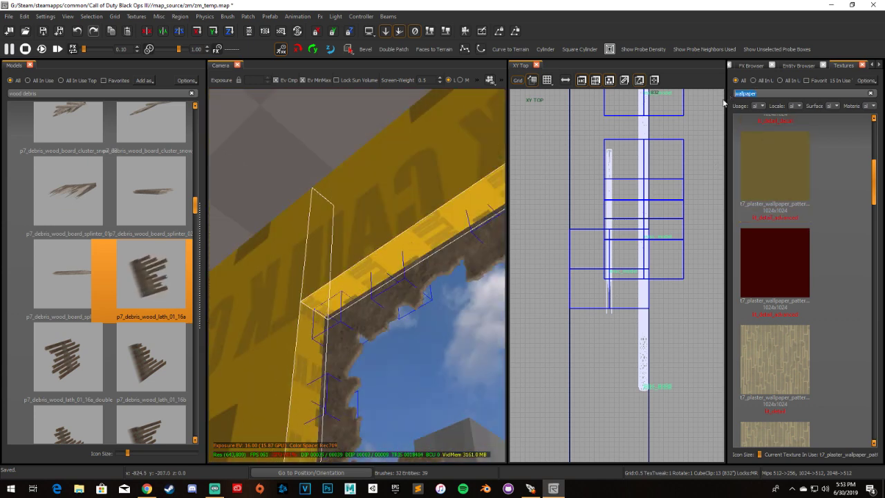
pyautogui.write('wa')
pyautogui.press('BackSpace')
pyautogui.write('ood')
pyautogui.scroll(-5, 800, 200)
pyautogui.click(774, 332)
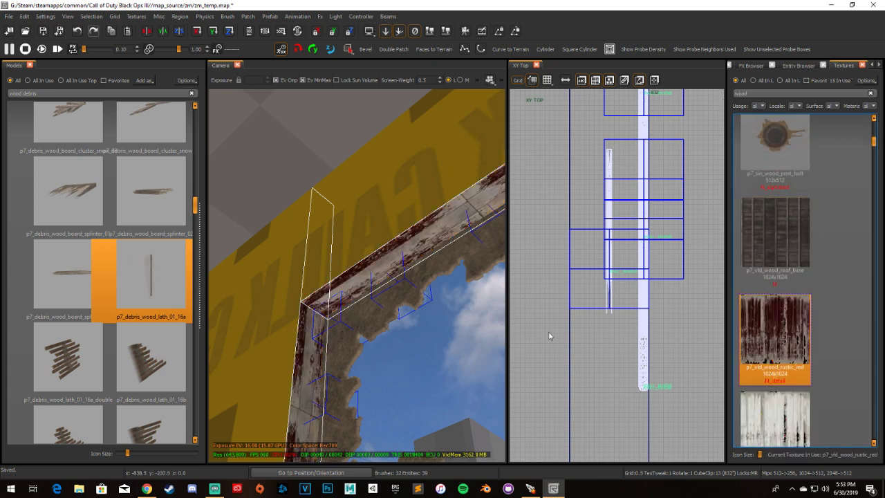
# Duplicate the wood lath model upward along the same side edge of the hole, to about Z 73.5
pyautogui.moveTo(414, 286); pyautogui.dragTo(311, 286, button='right')
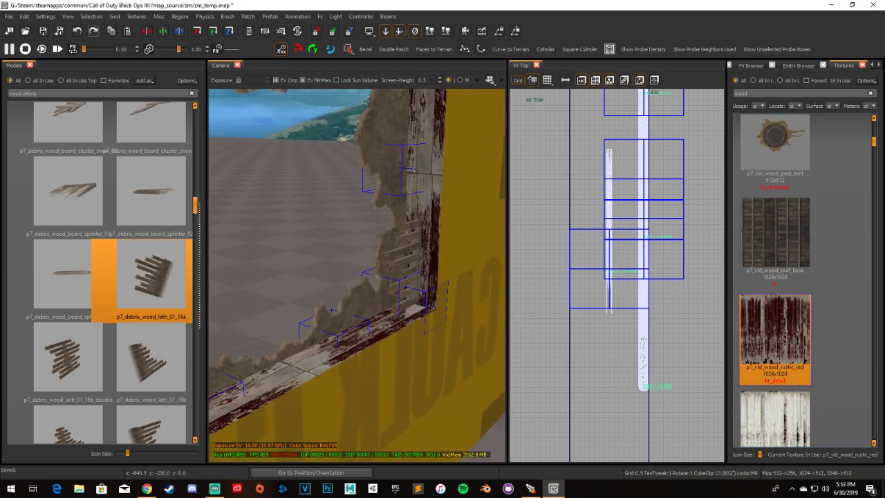
pyautogui.click(410, 241)
pyautogui.moveTo(409, 241); pyautogui.dragTo(321, 235, button='right')
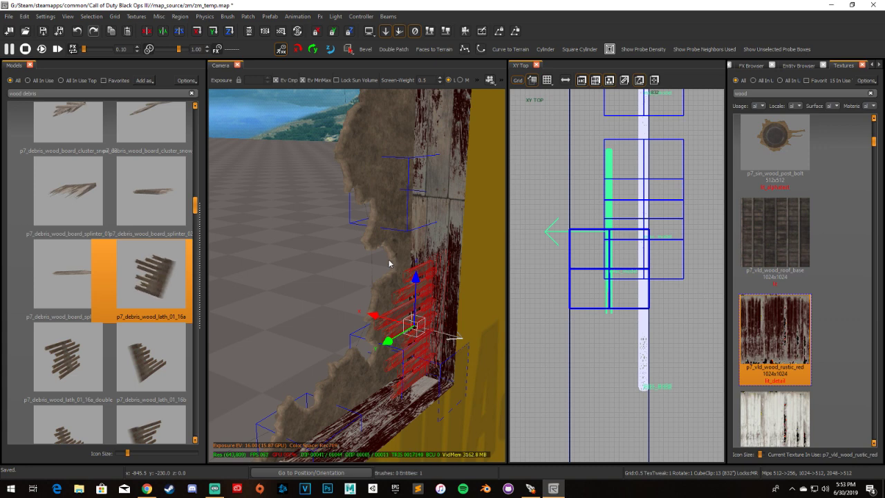
pyautogui.moveTo(415, 277); pyautogui.dragTo(429, 145)
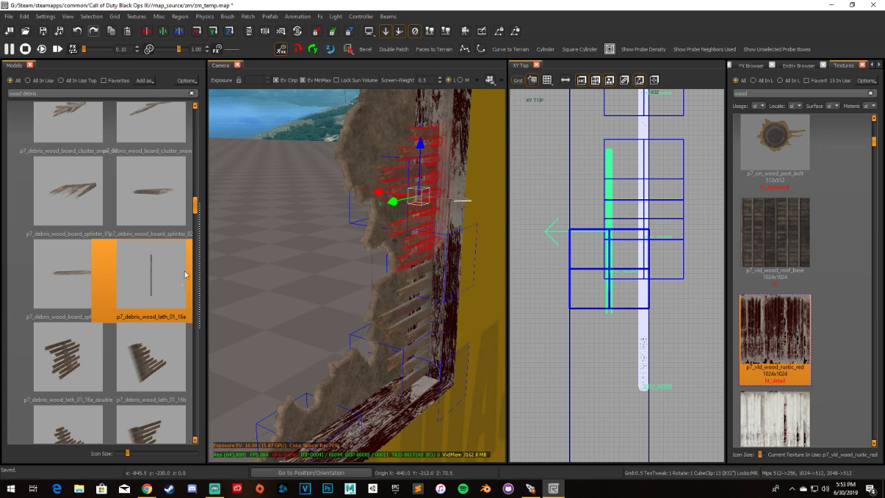
# Replace the raised lath copy with p7_debris_wood_lath_01_32a so it fills the upper part of the side edge, and deselect it
pyautogui.click(66, 353)
pyautogui.scroll(-3, 141, 297)
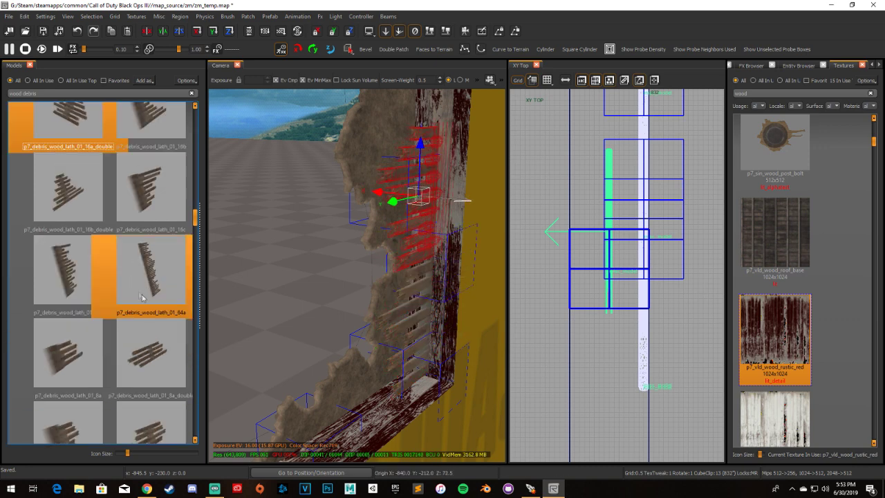
pyautogui.click(131, 273)
pyautogui.moveTo(241, 276); pyautogui.dragTo(301, 242, button='right')
pyautogui.click(69, 275)
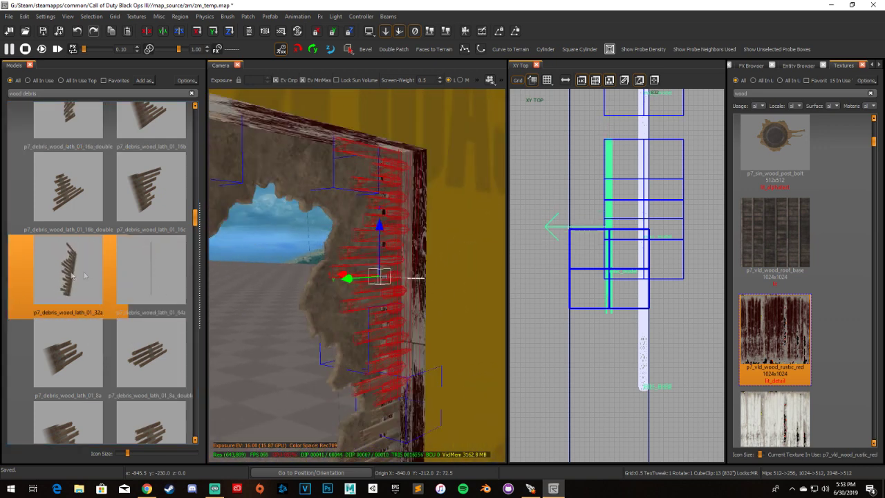
pyautogui.press('Escape')
pyautogui.moveTo(355, 233); pyautogui.dragTo(416, 245, button='right')
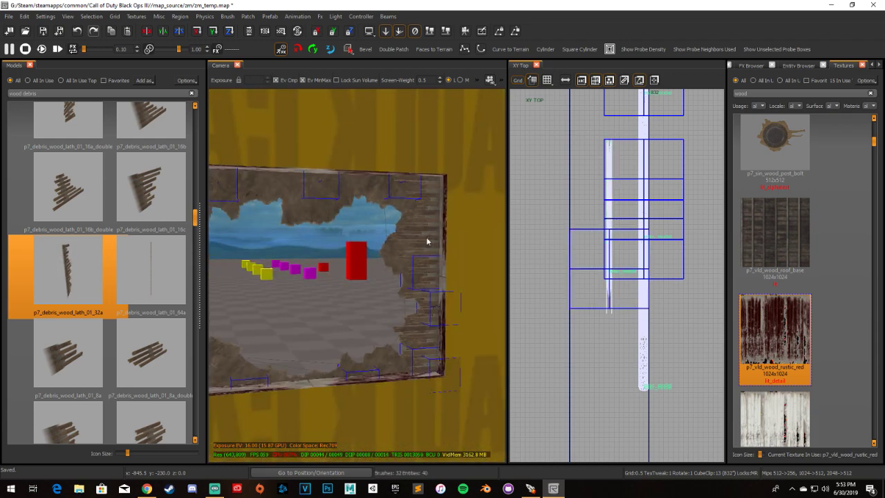
# Try to flip and copy both lath models to the hole's opposite side, and undo the attempt
pyautogui.click(427, 241)
pyautogui.click(422, 335)
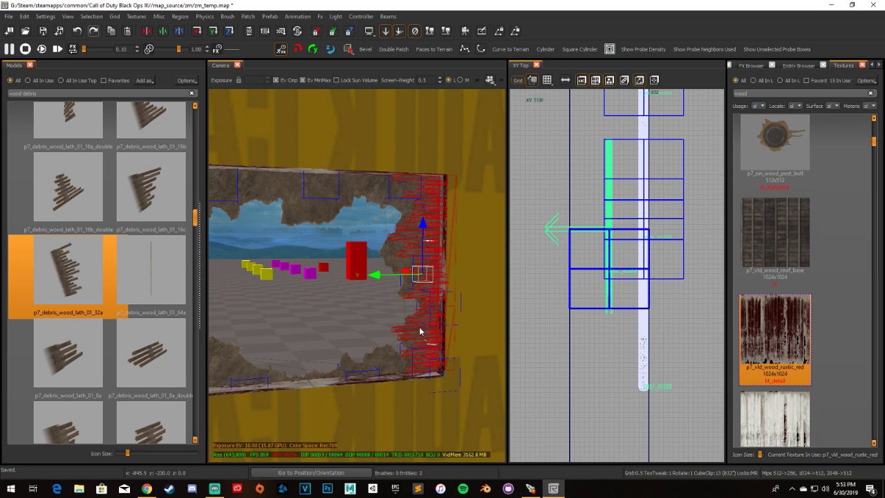
pyautogui.click(177, 32)
pyautogui.moveTo(391, 374); pyautogui.dragTo(282, 362)
pyautogui.hotkey('ctrl', 'z')
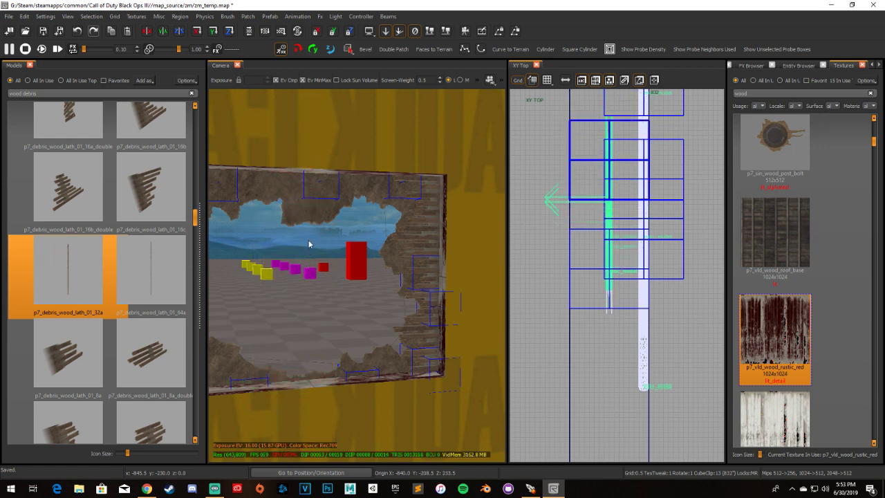
pyautogui.hotkey('ctrl', 'y')
pyautogui.hotkey('ctrl', 'z')
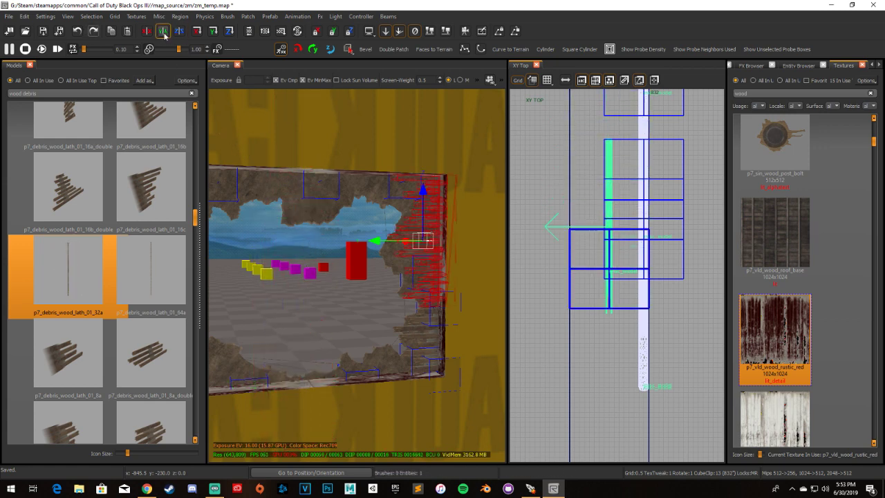
pyautogui.hotkey('ctrl', 'z')
# Place a mirrored copy of the taller lath model against the lower part of the hole's opposite side edge
pyautogui.moveTo(377, 377); pyautogui.dragTo(348, 364, button='right')
pyautogui.moveTo(347, 363); pyautogui.dragTo(322, 361)
pyautogui.moveTo(369, 312); pyautogui.dragTo(367, 284)
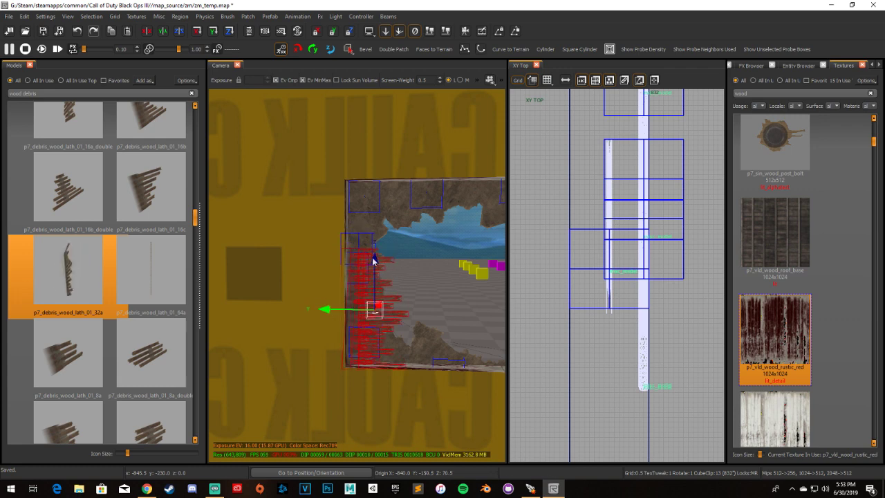
pyautogui.scroll(3, 374, 308)
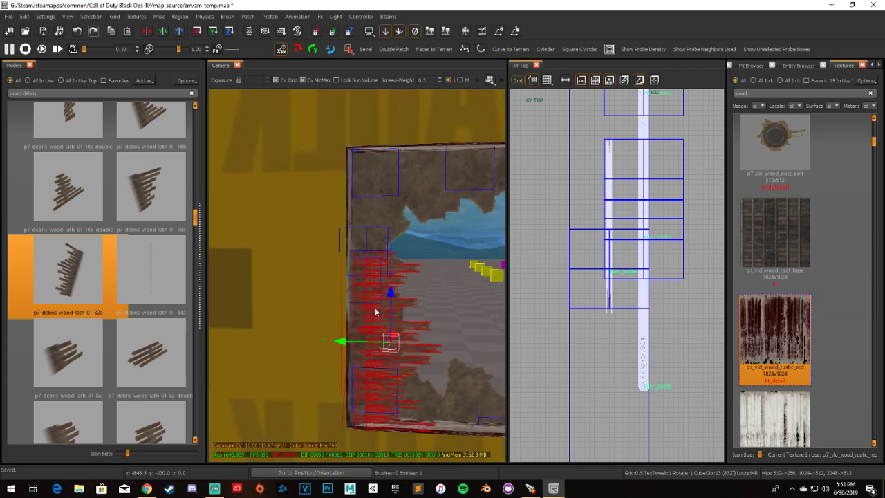
# Duplicate the mirrored lath upward, replace the copy with p7_debris_wood_lath_01_8a, and fit it into the upper part of the edge
pyautogui.moveTo(391, 304); pyautogui.dragTo(390, 142)
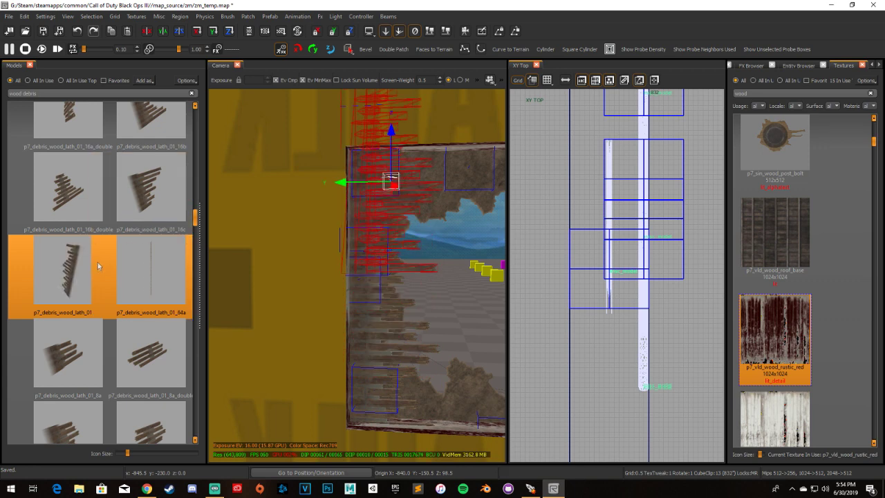
pyautogui.click(68, 351)
pyautogui.moveTo(298, 170); pyautogui.dragTo(379, 123, button='right')
pyautogui.moveTo(379, 123); pyautogui.dragTo(365, 223)
pyautogui.press('Escape')
# Check the laths from the front of the hole and close the model library to enlarge the camera view
pyautogui.moveTo(365, 223); pyautogui.dragTo(356, 266, button='right')
pyautogui.moveTo(380, 321); pyautogui.dragTo(377, 335, button='right')
pyautogui.scroll(10, 123, 281)
pyautogui.click(159, 221)
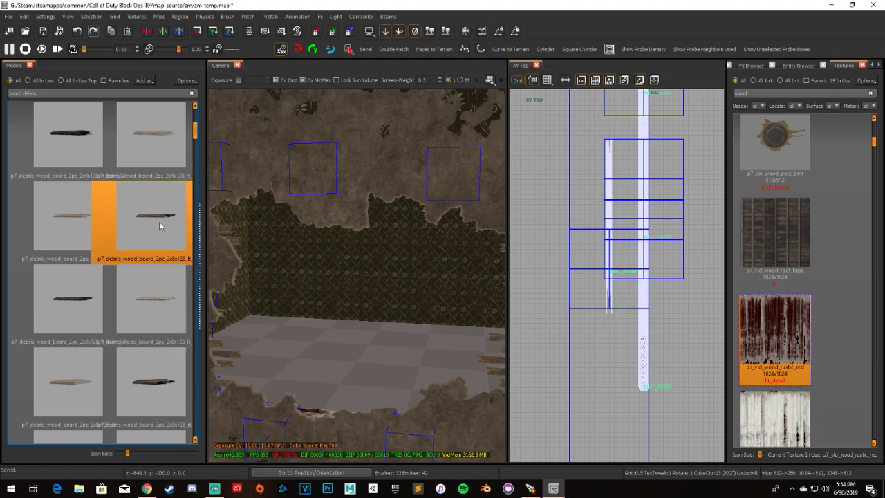
pyautogui.click(32, 64)
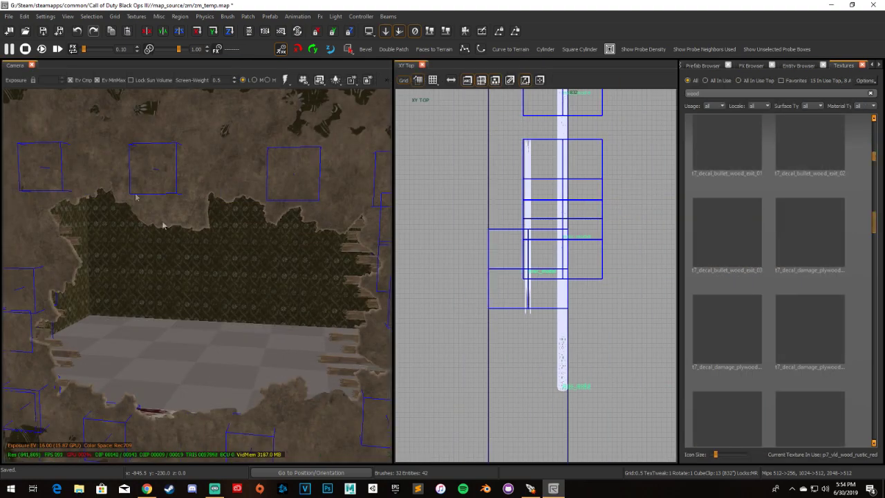
# Select the rubble-edge models around the window hole and duplicate them onto the wall's room-side face, offset 7 units along negative X
pyautogui.moveTo(376, 335); pyautogui.dragTo(215, 194, button='right')
pyautogui.click(232, 210)
pyautogui.click(233, 237)
pyautogui.moveTo(232, 237); pyautogui.dragTo(233, 237, button='right')
pyautogui.click(147, 243)
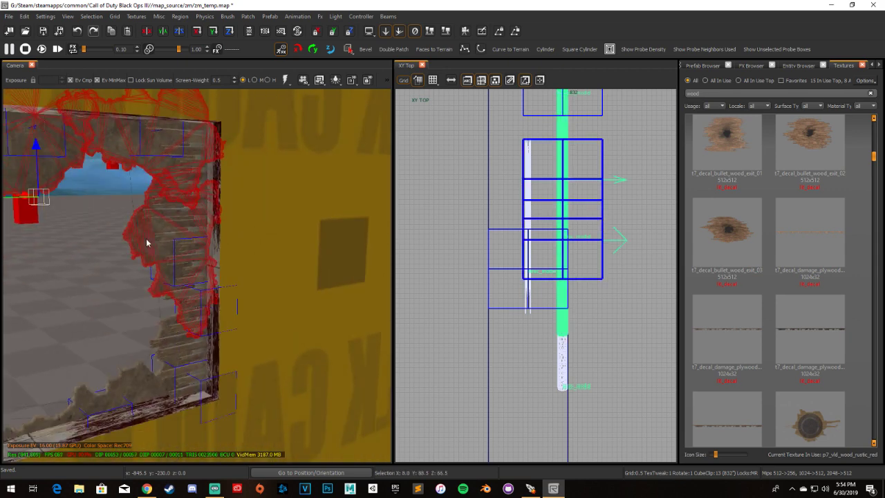
pyautogui.click(166, 334)
pyautogui.click(155, 348)
pyautogui.click(164, 337)
pyautogui.moveTo(164, 337); pyautogui.dragTo(138, 367, button='right')
pyautogui.moveTo(167, 294); pyautogui.dragTo(114, 252, button='right')
pyautogui.moveTo(120, 183); pyautogui.dragTo(253, 233, button='right')
pyautogui.moveTo(303, 177)
pyautogui.mouseDown()
pyautogui.moveTo(268, 178)
pyautogui.moveTo(258, 187)
pyautogui.mouseUp()
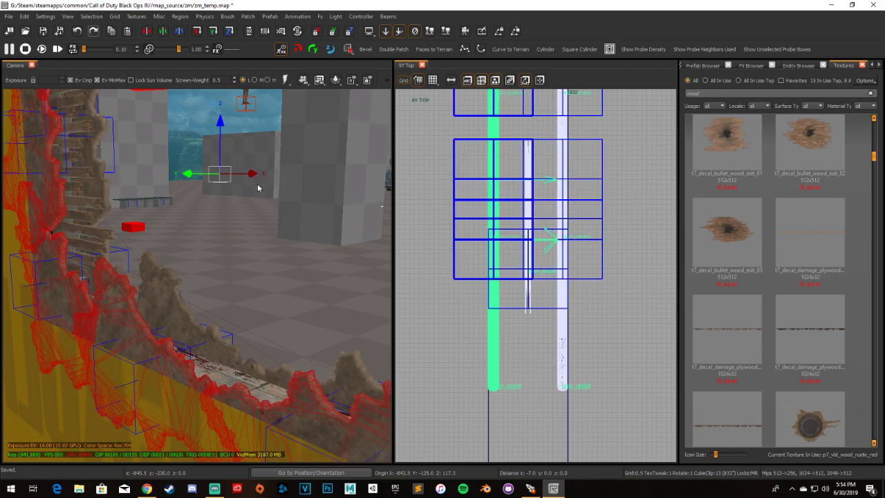
pyautogui.moveTo(257, 196); pyautogui.dragTo(253, 206, button='right')
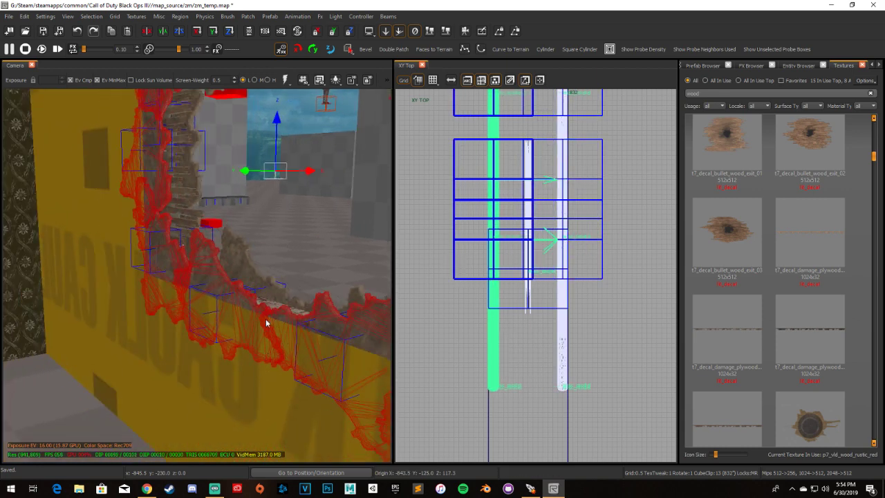
pyautogui.press('Escape')
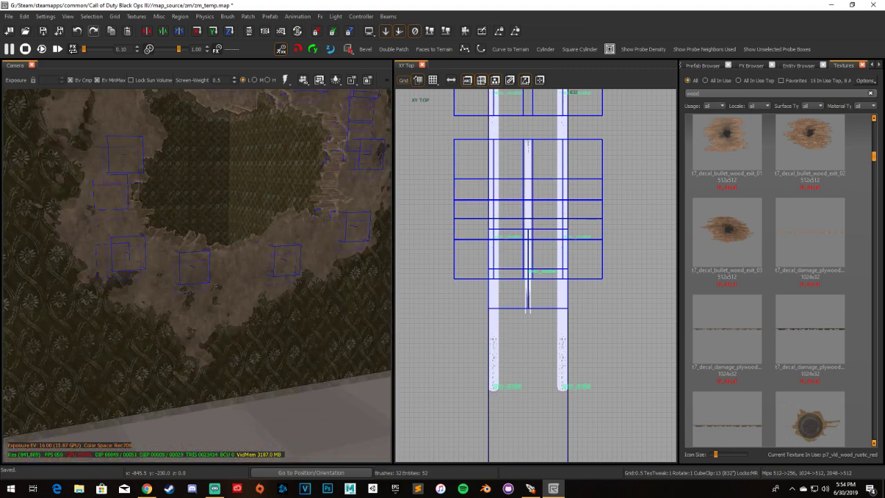
# Rotate the copied rubble models along the hole's upper edge on the room side to vary the broken outline
pyautogui.moveTo(236, 199); pyautogui.dragTo(196, 194, button='right')
pyautogui.scroll(2, 202, 181)
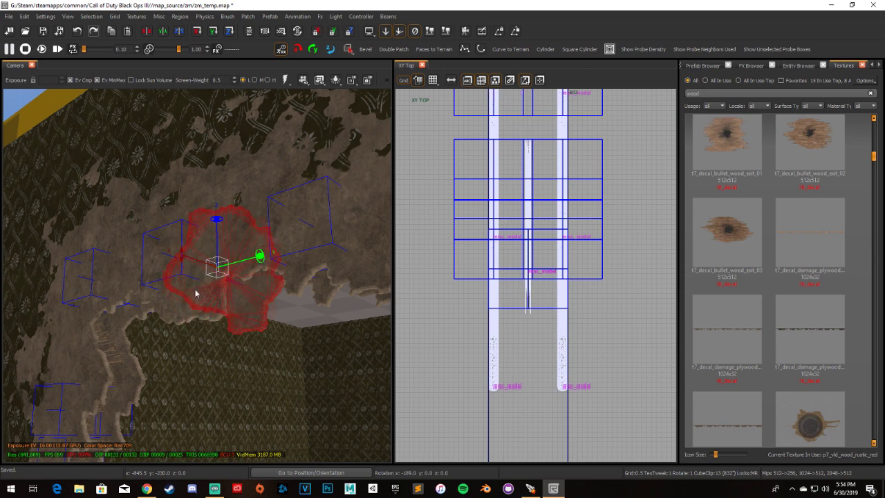
pyautogui.click(148, 317)
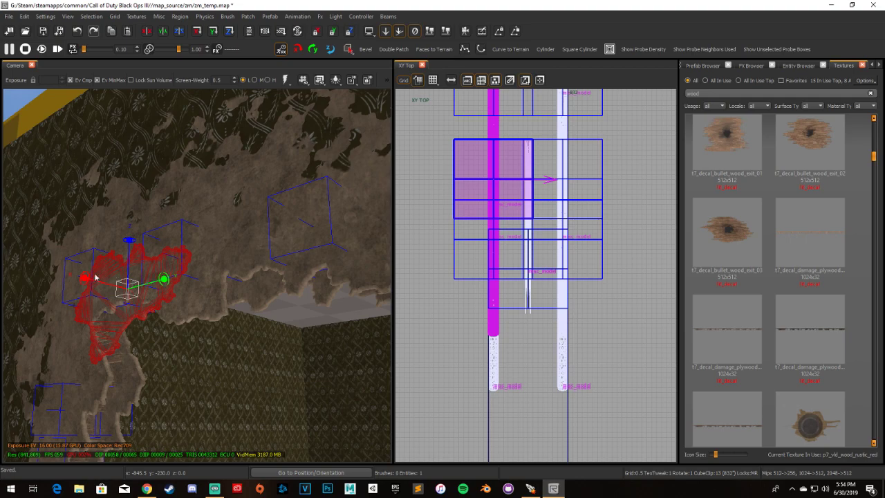
pyautogui.press('Escape')
pyautogui.moveTo(200, 336)
pyautogui.mouseDown(button='right')
pyautogui.moveTo(211, 321)
pyautogui.moveTo(242, 325)
pyautogui.moveTo(178, 334)
pyautogui.moveTo(152, 350)
pyautogui.moveTo(147, 339)
pyautogui.mouseUp(button='right')
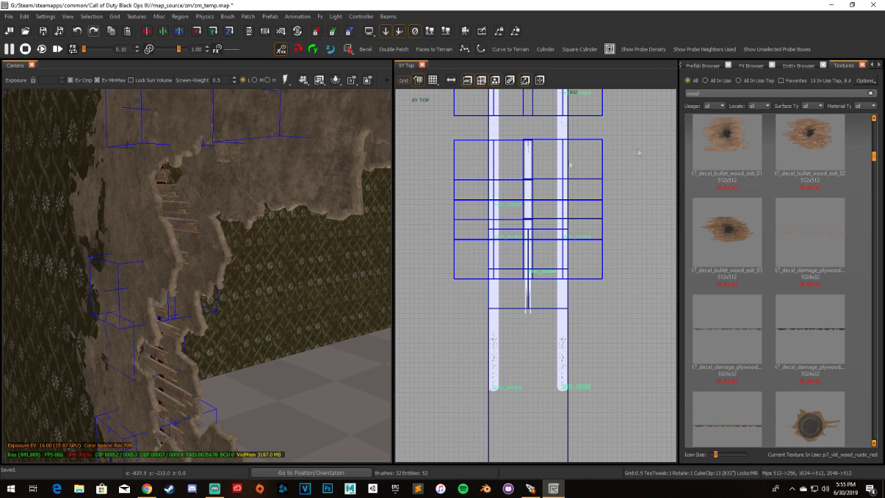
# Open the effects library and search it for "fire"
pyautogui.click(747, 66)
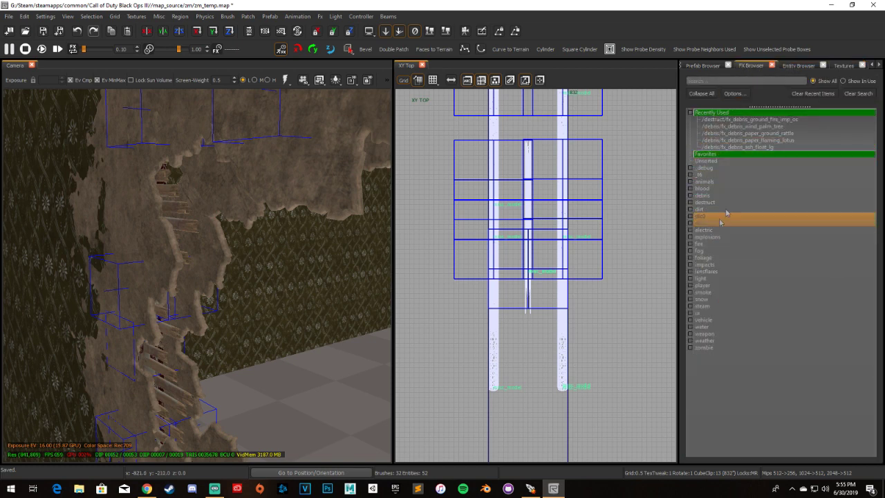
pyautogui.click(702, 81)
pyautogui.write('fire')
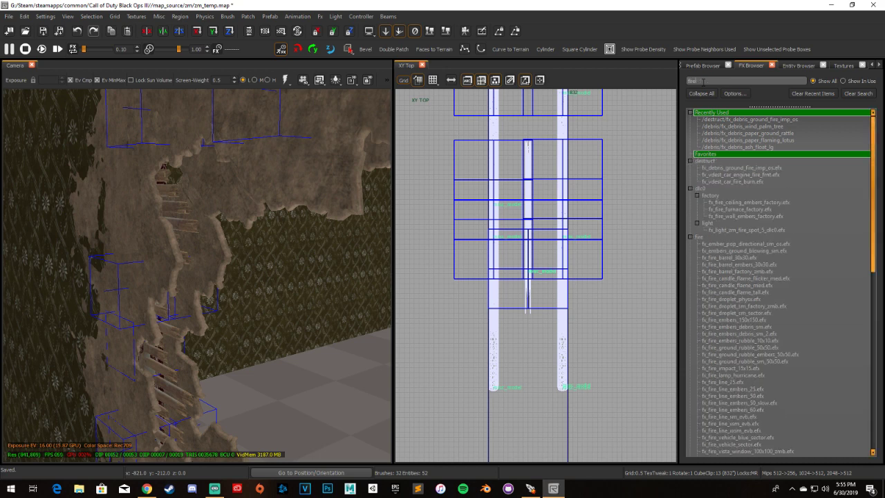
pyautogui.write(' debris')
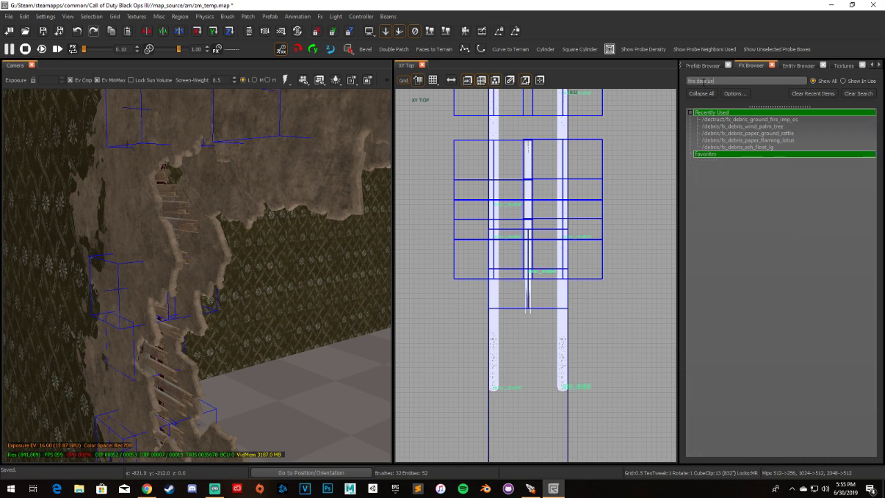
pyautogui.press('BackSpace')
pyautogui.press('BackSpace')
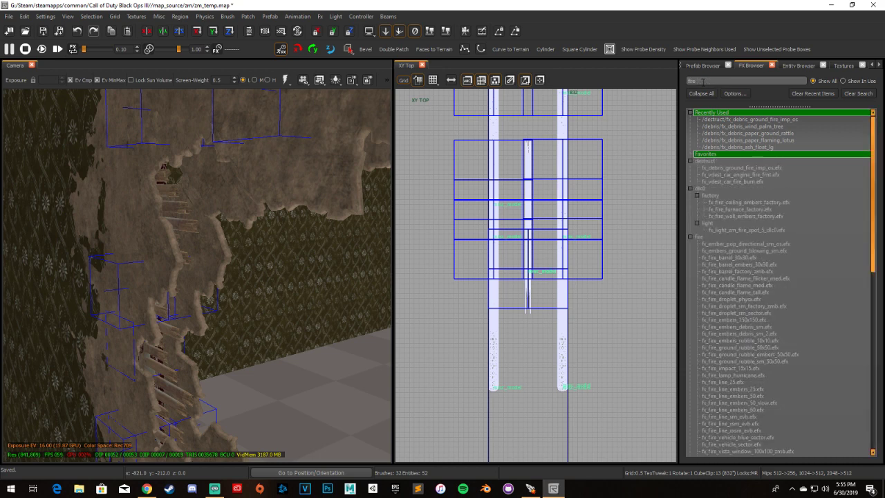
# Place the fx_fire_ground_rubble_50x50 effect on the broken laths at the side of the window hole
pyautogui.click(783, 258)
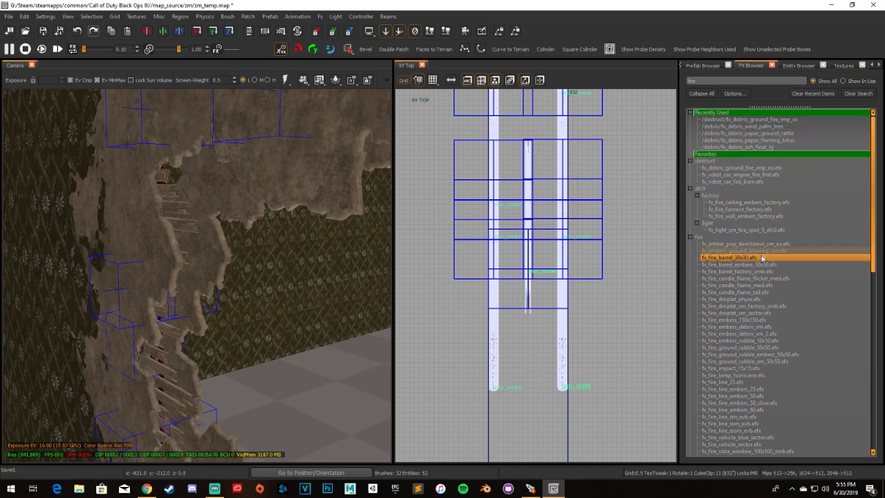
pyautogui.moveTo(765, 263); pyautogui.dragTo(764, 349)
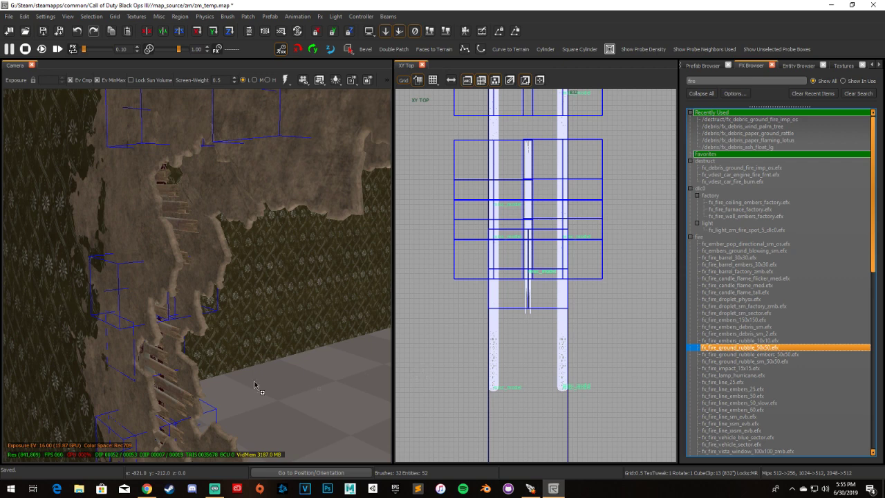
pyautogui.moveTo(166, 352); pyautogui.dragTo(166, 353)
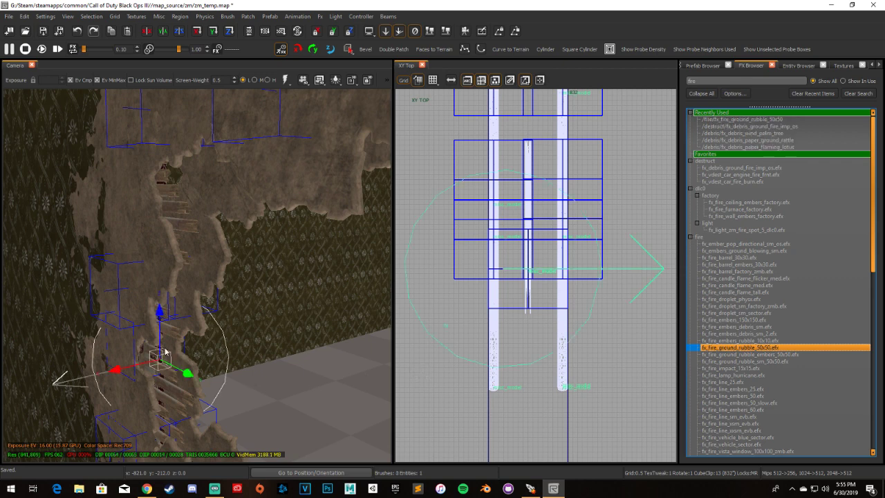
# Preview the fire effect on the damaged wall in game view with runtime lighting
pyautogui.scroll(-5, 163, 345)
pyautogui.press('F5')
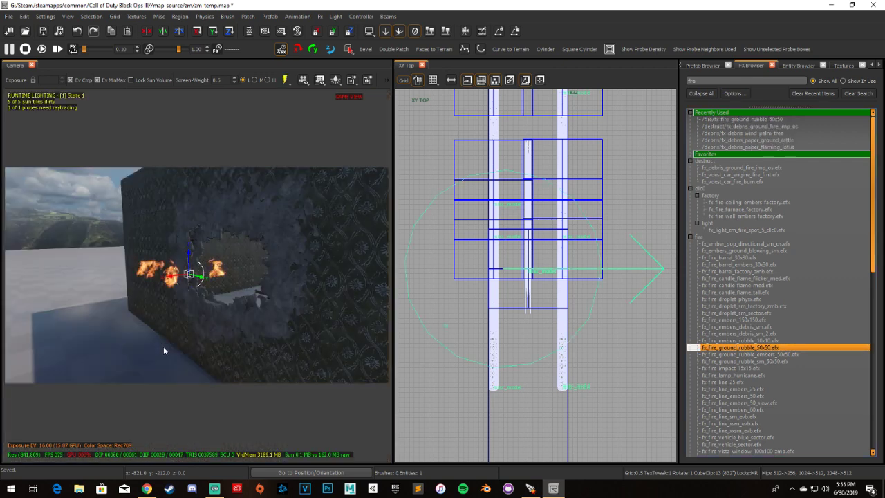
pyautogui.moveTo(163, 345); pyautogui.dragTo(287, 339, button='right')
# Compare the ember and rubble effects in the fire list with the fire at the window hole, viewed close up and from a distance
pyautogui.moveTo(760, 312); pyautogui.dragTo(753, 340)
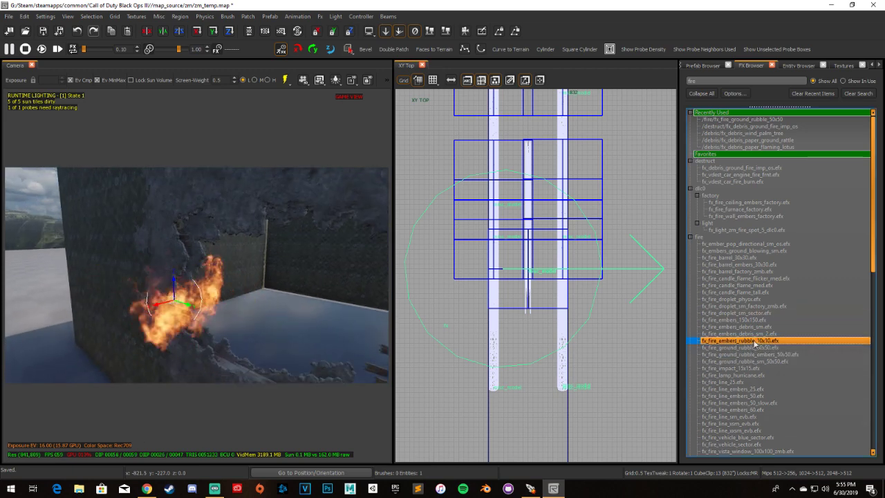
pyautogui.press('Up')
pyautogui.press('Up')
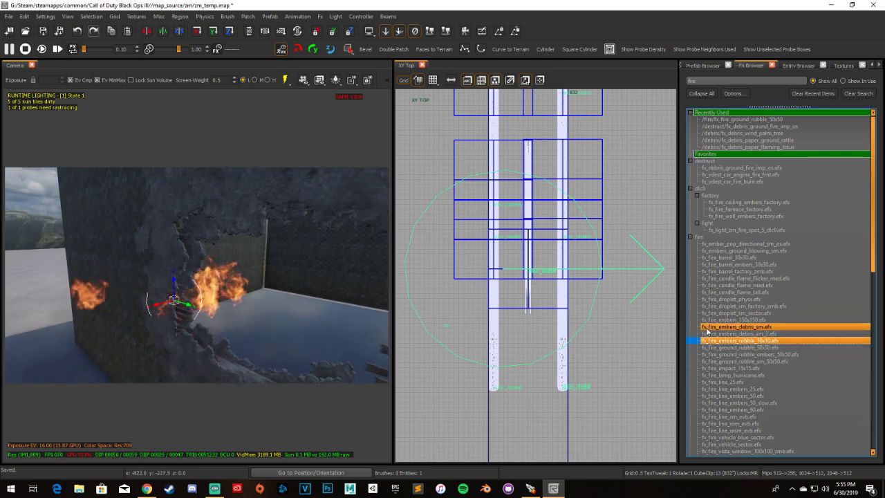
pyautogui.hotkey('shift', 'Down')
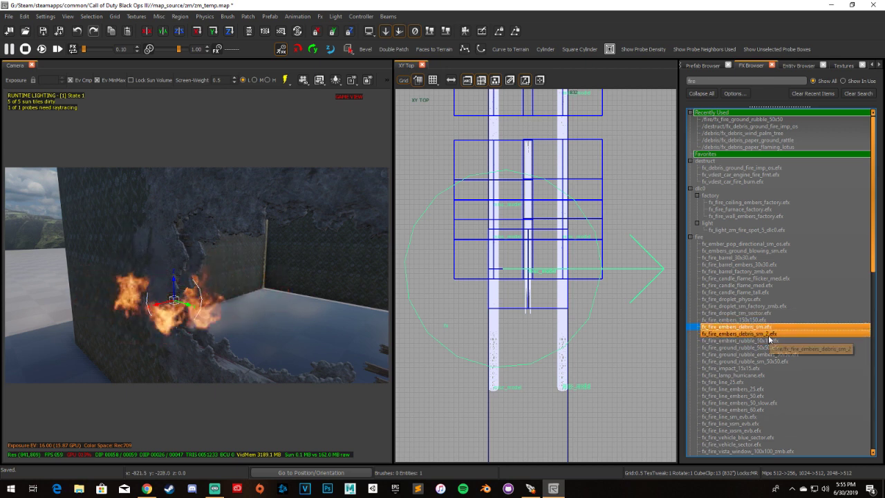
pyautogui.click(769, 334)
pyautogui.click(56, 49)
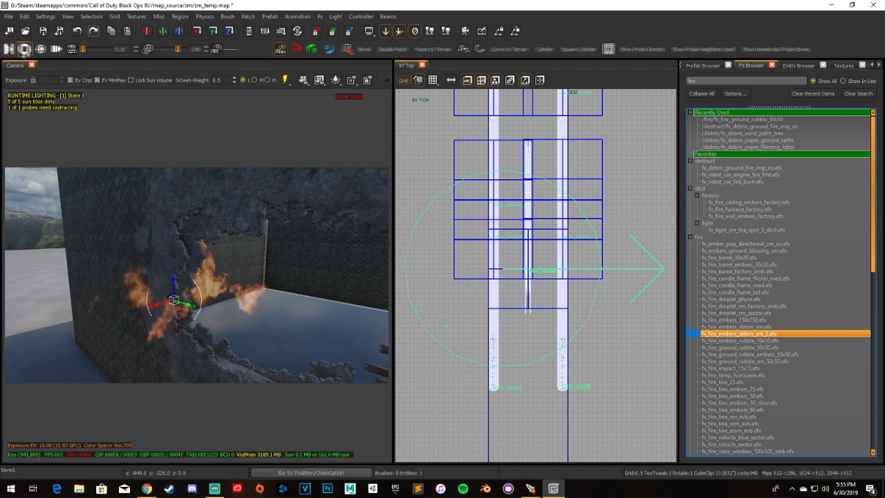
pyautogui.moveTo(233, 260); pyautogui.dragTo(299, 272, button='right')
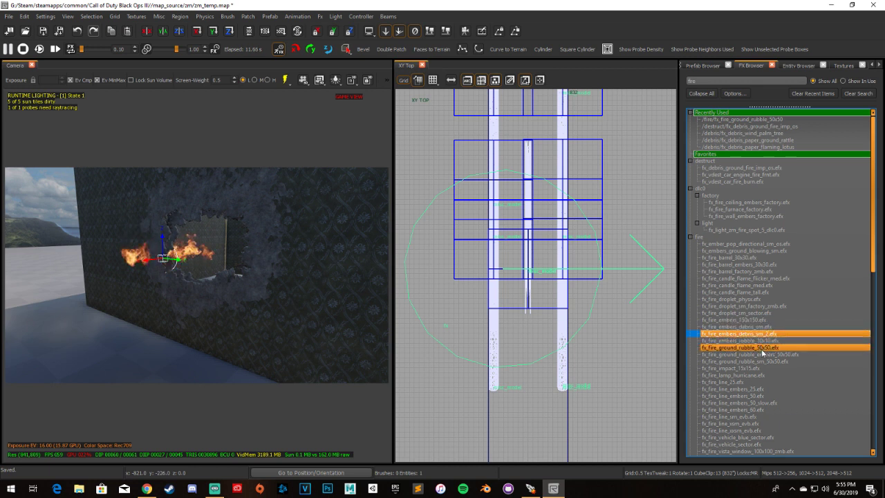
pyautogui.click(763, 348)
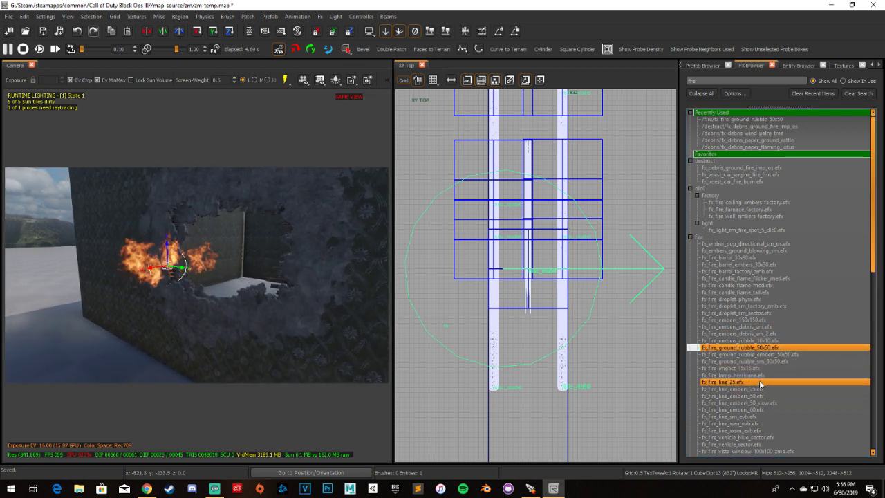
# Try the fx_fire_barrel_embers_30x30 effect on the broken laths at the side of the window hole
pyautogui.moveTo(153, 307)
pyautogui.mouseDown(button='right')
pyautogui.moveTo(180, 304)
pyautogui.moveTo(138, 304)
pyautogui.moveTo(159, 297)
pyautogui.moveTo(197, 237)
pyautogui.moveTo(214, 235)
pyautogui.moveTo(204, 236)
pyautogui.mouseUp(button='right')
pyautogui.press('Escape')
pyautogui.click(159, 297)
pyautogui.press('Escape')
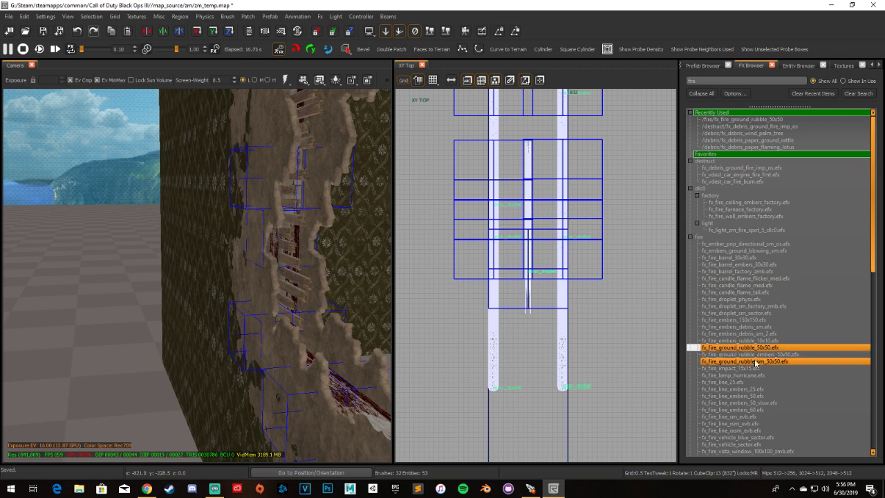
pyautogui.scroll(-3, 764, 370)
pyautogui.scroll(-1, 761, 383)
pyautogui.scroll(-1, 760, 389)
pyautogui.scroll(4, 760, 387)
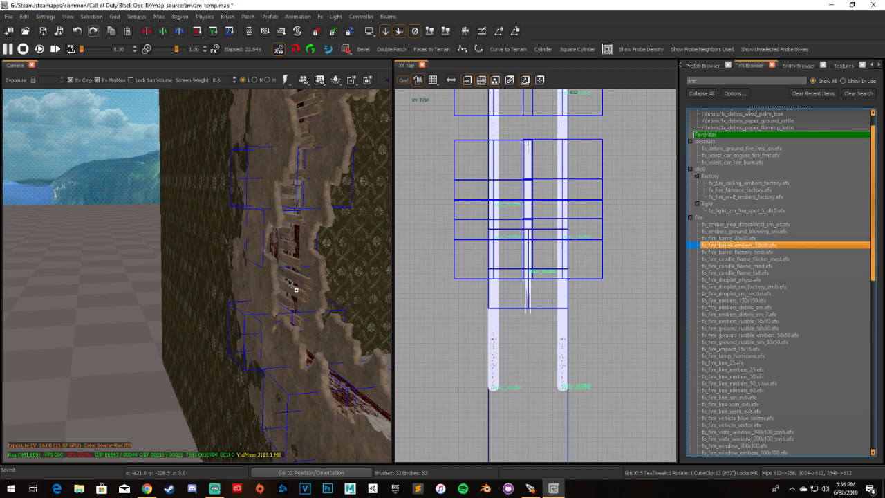
pyautogui.moveTo(285, 234); pyautogui.dragTo(284, 250, button='right')
pyautogui.moveTo(239, 222); pyautogui.dragTo(238, 217, button='right')
# Check the Effects visibility filter and select the fire effect on the broken laths
pyautogui.press('F5')
pyautogui.moveTo(184, 263); pyautogui.dragTo(167, 284, button='right')
pyautogui.press('F5')
pyautogui.press('F5')
pyautogui.press('f')
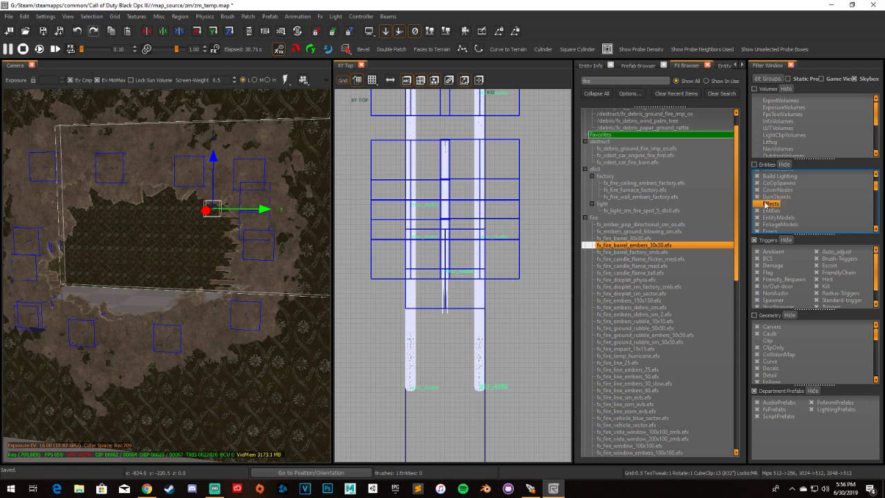
pyautogui.press('f')
pyautogui.moveTo(238, 312); pyautogui.dragTo(248, 277, button='right')
pyautogui.click(247, 276)
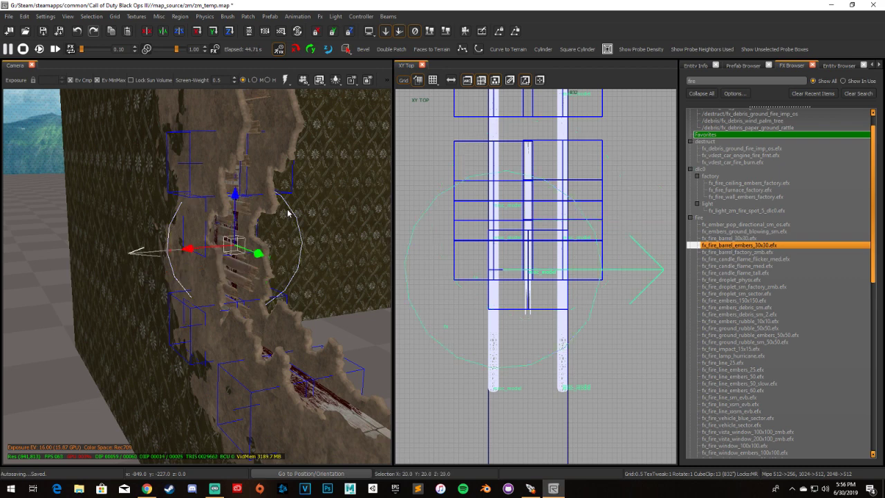
# Try the fx_fire_embers_rubble_10x10 effect on the broken laths in game view
pyautogui.scroll(-1, 750, 260)
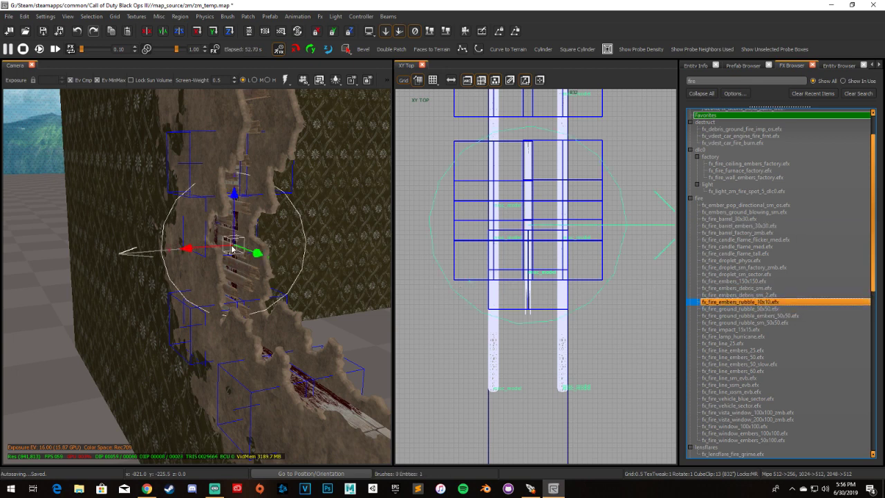
pyautogui.scroll(-3, 232, 248)
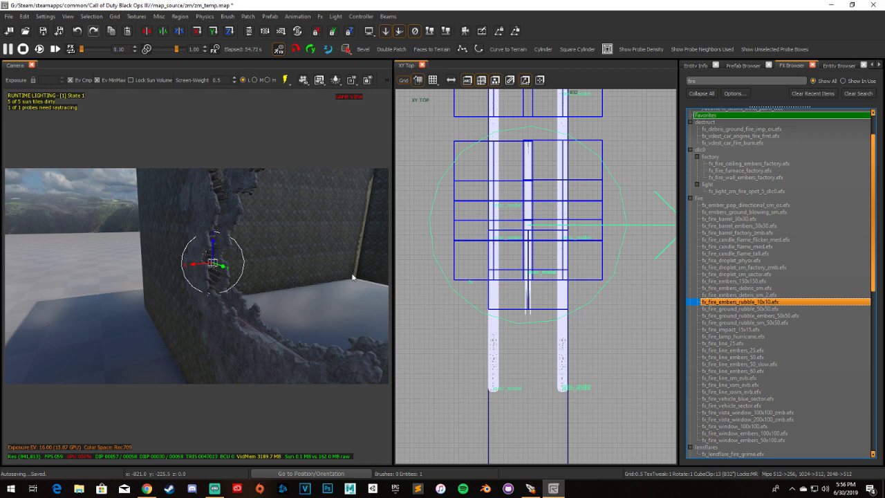
pyautogui.press('Escape')
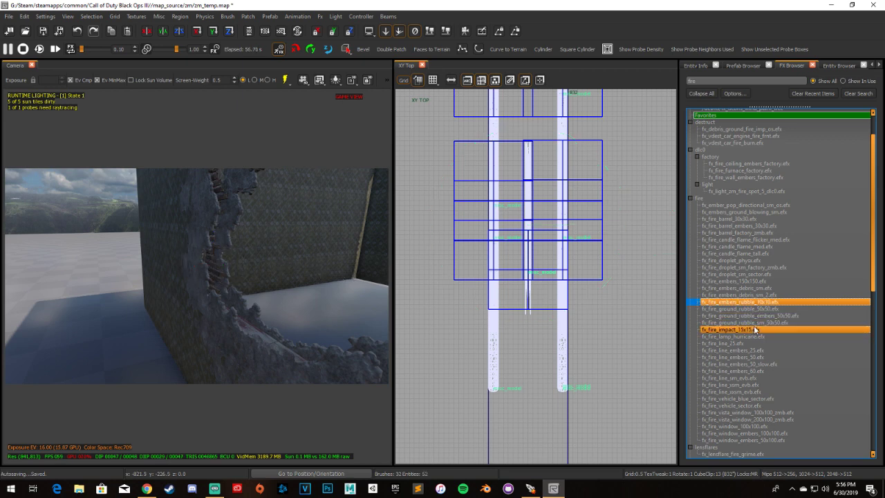
# Place the fx_fire_ground_rubble_sm_50x50 effect in the upper corner of the window hole
pyautogui.moveTo(209, 257); pyautogui.dragTo(209, 257, button='right')
pyautogui.scroll(3, 209, 257)
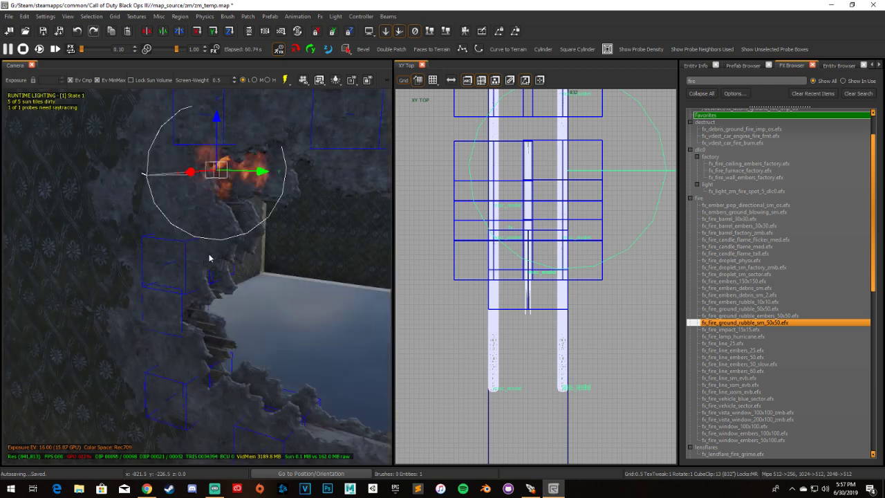
pyautogui.moveTo(255, 247); pyautogui.dragTo(250, 228, button='right')
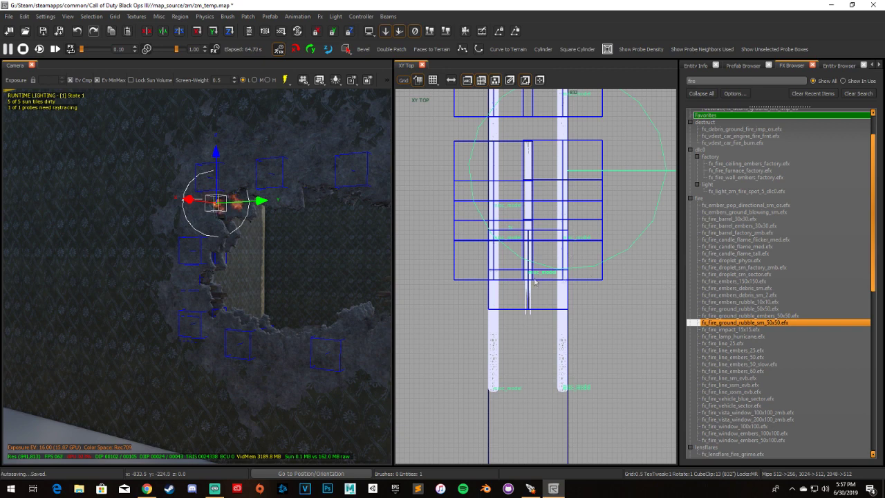
pyautogui.moveTo(266, 257); pyautogui.dragTo(266, 258, button='right')
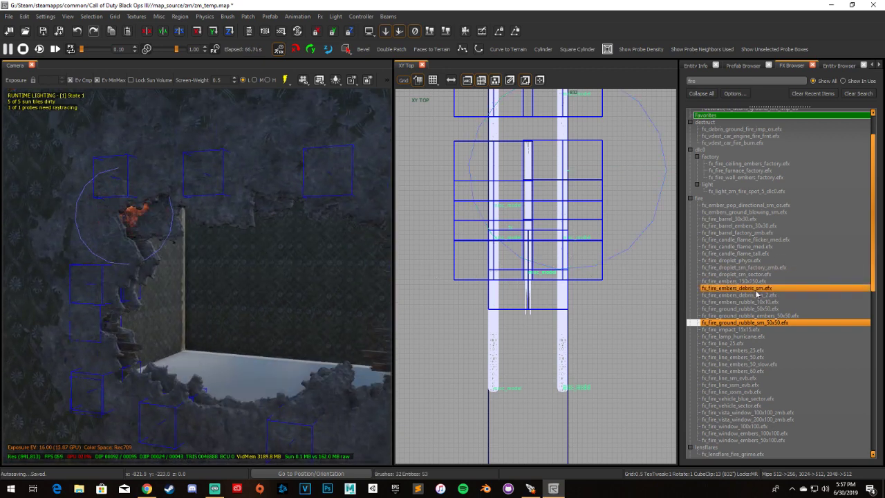
# Try the fx_fire_embers_debris_sm and fx_fire_embers_debris_sm_2 effects beside the fire in the hole's upper corner
pyautogui.moveTo(756, 293); pyautogui.dragTo(718, 287)
pyautogui.moveTo(177, 230); pyautogui.dragTo(174, 225)
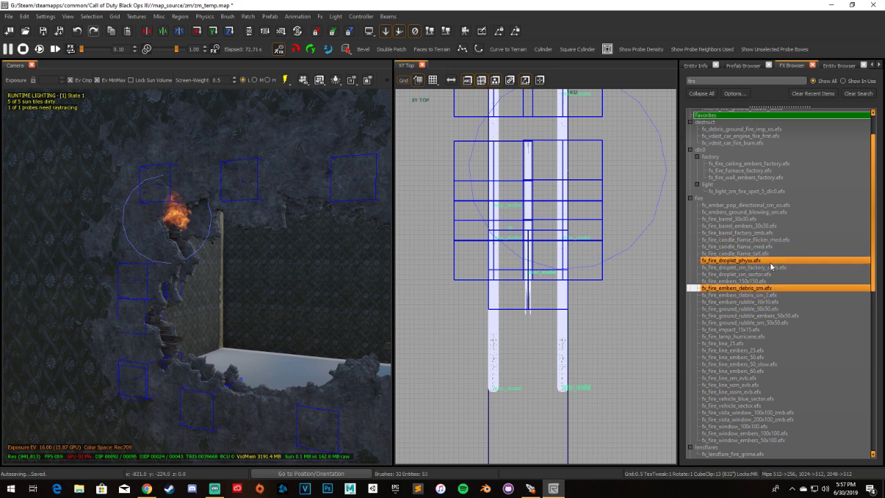
pyautogui.click(755, 296)
pyautogui.click(177, 227)
pyautogui.press('Escape')
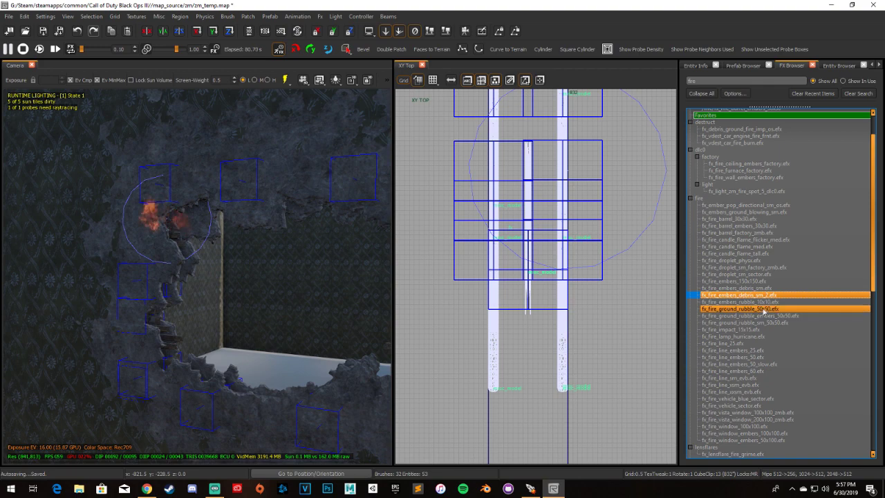
# Add the fx_fire_ground_rubble_embers_50x50 effect beside the small fire in the hole's upper corner and preview the result in game view
pyautogui.moveTo(785, 316); pyautogui.dragTo(287, 248)
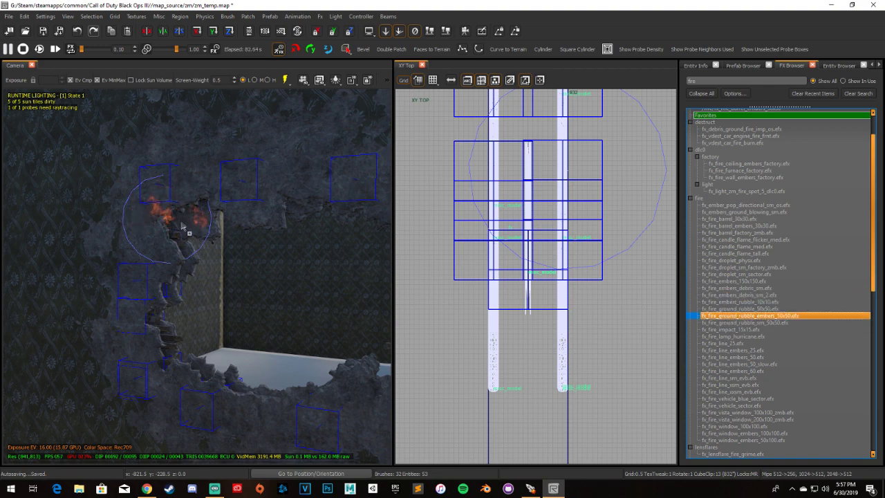
pyautogui.moveTo(194, 214); pyautogui.dragTo(193, 214, button='right')
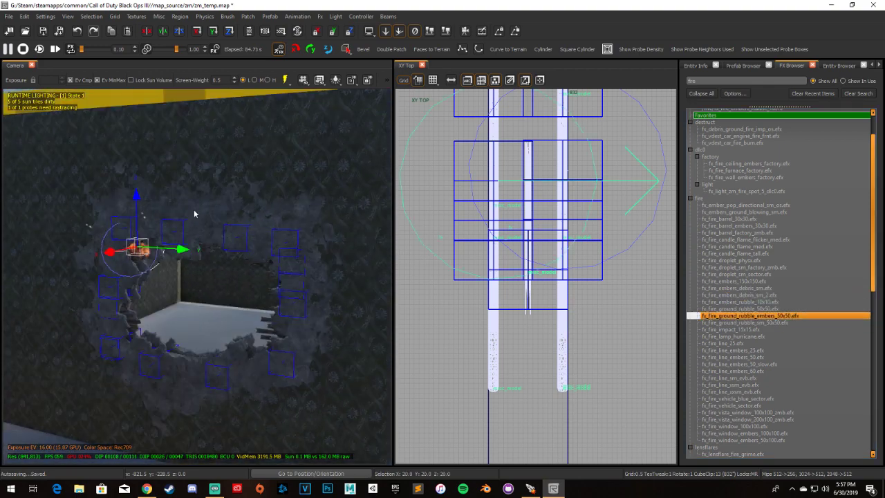
pyautogui.hotkey('ctrl', 'g')
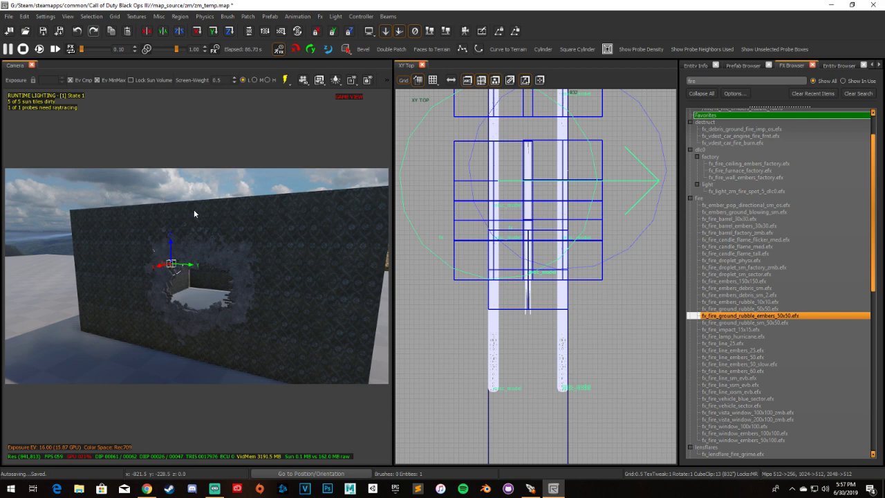
pyautogui.moveTo(212, 235); pyautogui.dragTo(163, 302, button='right')
pyautogui.moveTo(262, 328); pyautogui.dragTo(262, 328, button='right')
pyautogui.moveTo(301, 203); pyautogui.dragTo(123, 191, button='right')
pyautogui.press('F8')
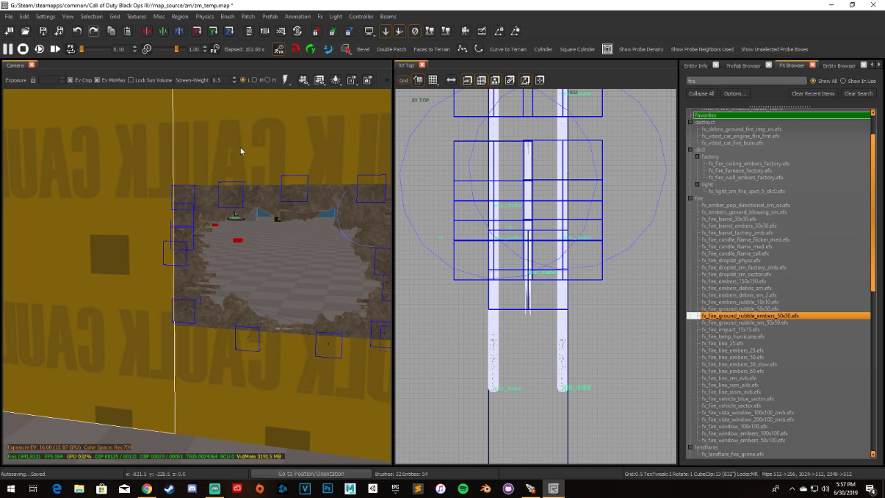
# Draw a rectangular brush about 104 by 32 units just outside the room's lower wall in the top view
pyautogui.moveTo(207, 209); pyautogui.dragTo(205, 233, button='right')
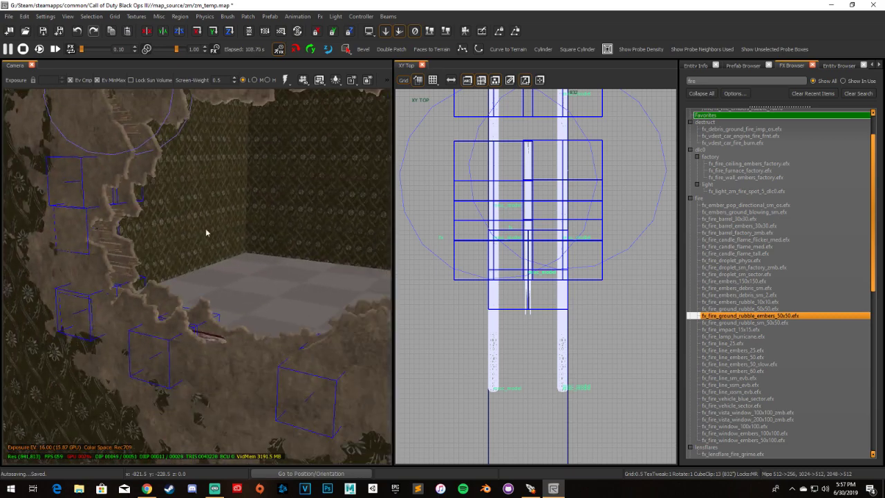
pyautogui.moveTo(207, 228); pyautogui.dragTo(196, 249, button='right')
pyautogui.scroll(-5, 503, 260)
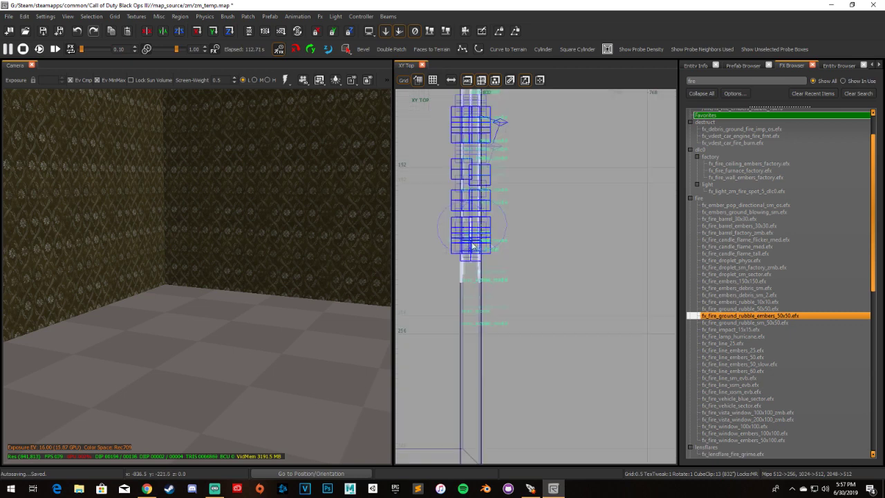
pyautogui.scroll(6, 508, 256)
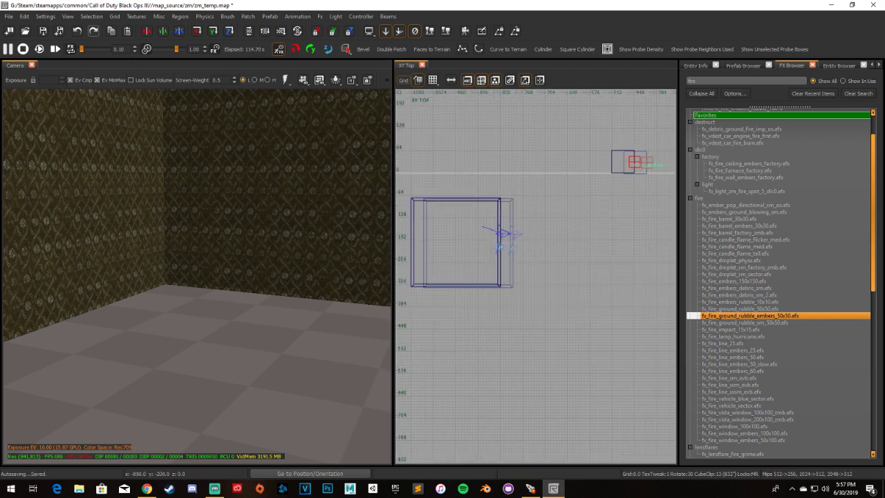
pyautogui.moveTo(476, 333)
pyautogui.mouseDown()
pyautogui.moveTo(549, 372)
pyautogui.moveTo(582, 373)
pyautogui.mouseUp()
pyautogui.scroll(2, 537, 345)
pyautogui.scroll(1, 537, 342)
pyautogui.scroll(-3, 529, 328)
pyautogui.moveTo(530, 328); pyautogui.dragTo(491, 329)
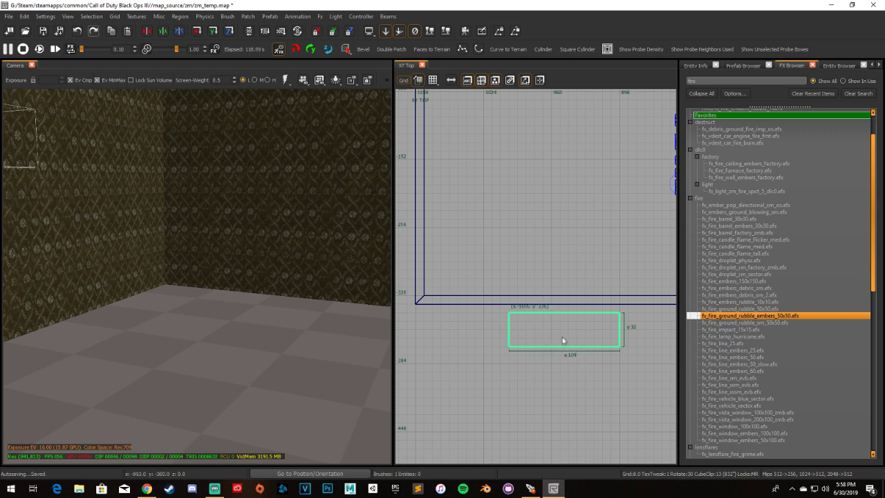
# Fit the new brush's height and vertical position to the room's walls in the front view
pyautogui.hotkey('ctrl', 'Tab')
pyautogui.moveTo(556, 323); pyautogui.dragTo(562, 396)
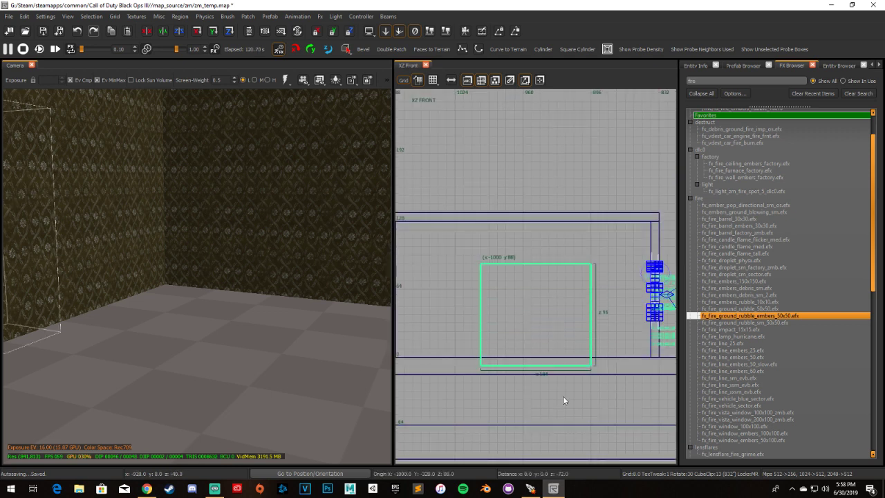
pyautogui.moveTo(546, 258)
pyautogui.mouseDown()
pyautogui.moveTo(548, 275)
pyautogui.moveTo(547, 234)
pyautogui.mouseUp()
pyautogui.moveTo(546, 275)
pyautogui.mouseDown()
pyautogui.moveTo(533, 241)
pyautogui.moveTo(543, 288)
pyautogui.mouseUp()
# Reshape the brush in the top view into a wall 8 units thick and 120 units long extending outward from the room
pyautogui.hotkey('ctrl', 'Tab')
pyautogui.hotkey('ctrl', 'Tab')
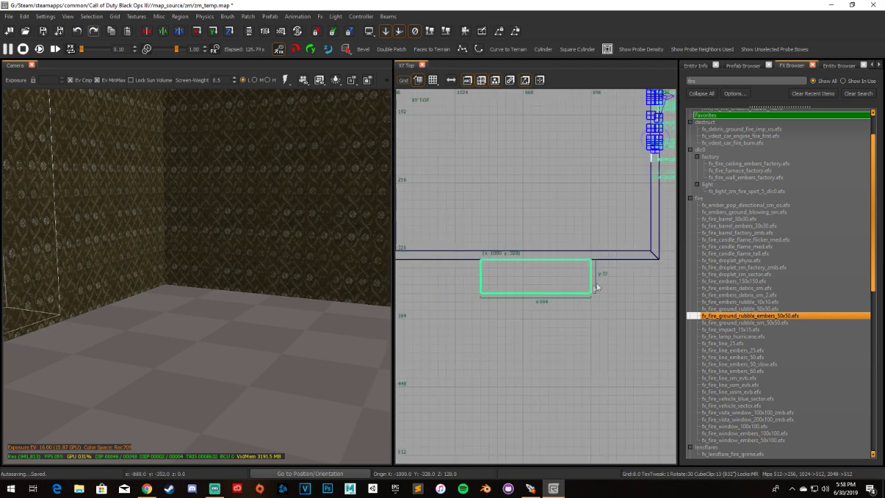
pyautogui.moveTo(463, 270); pyautogui.dragTo(586, 308)
pyautogui.scroll(-2, 587, 403)
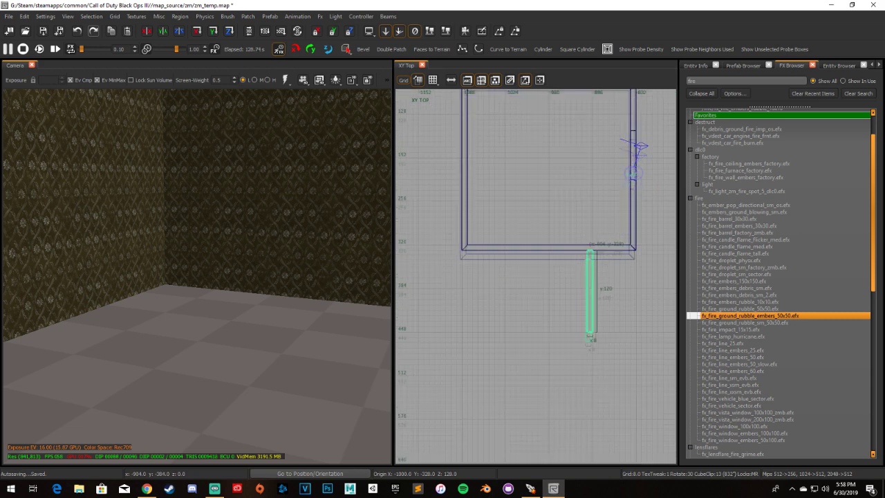
# Duplicate the wall, rotate the copy perpendicular, align it with the first wall's outer end and lengthen it to 320 units
pyautogui.press('space')
pyautogui.press('r')
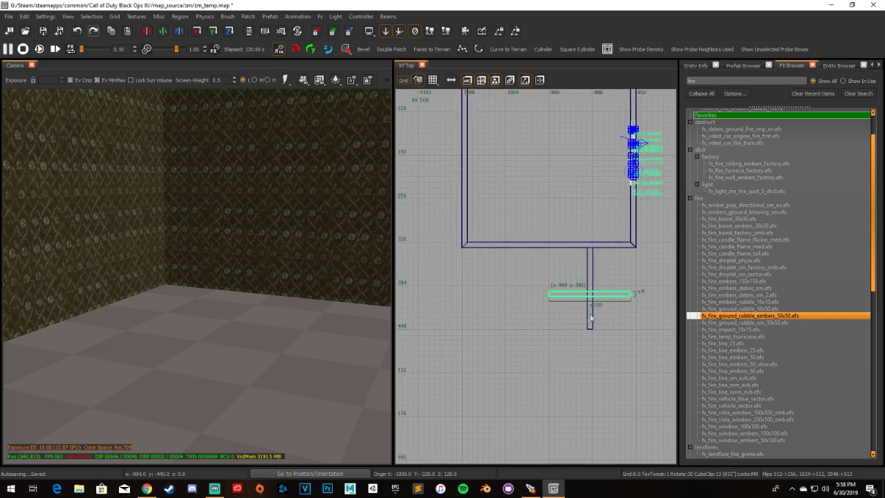
pyautogui.scroll(2, 591, 346)
pyautogui.moveTo(583, 341); pyautogui.dragTo(529, 384)
pyautogui.press('Down')
pyautogui.scroll(-3, 519, 375)
pyautogui.moveTo(478, 359); pyautogui.dragTo(440, 359)
pyautogui.moveTo(441, 359); pyautogui.dragTo(529, 362, button='right')
pyautogui.moveTo(529, 362); pyautogui.dragTo(454, 345)
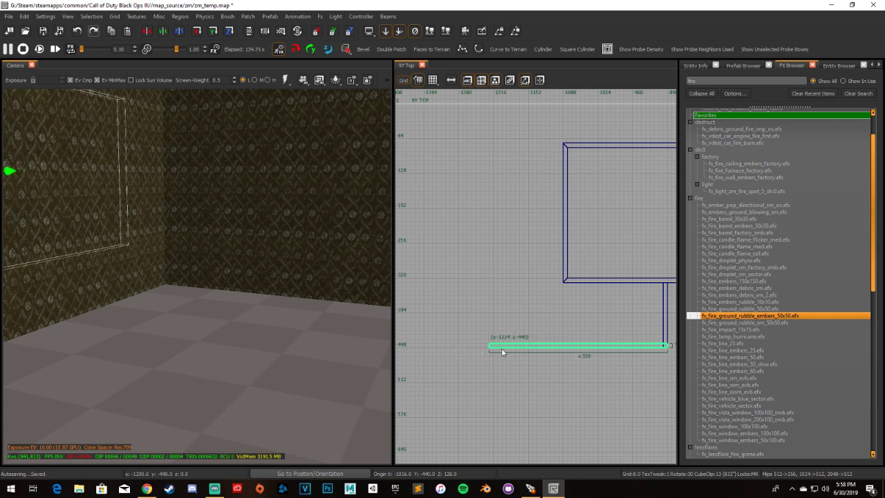
pyautogui.moveTo(562, 326); pyautogui.dragTo(550, 324, button='right')
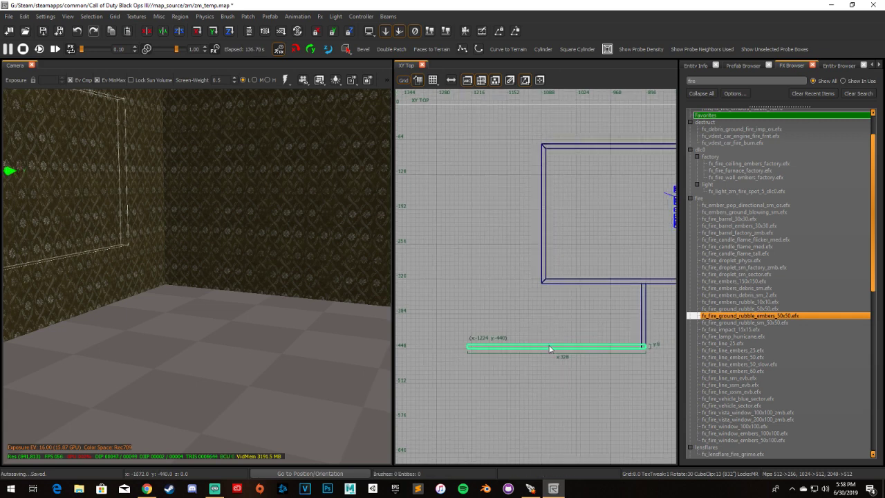
# Duplicate the long wall, rotate the copy perpendicular at its far end and shorten it to 152 units
pyautogui.press('space')
pyautogui.press('r')
pyautogui.moveTo(563, 393)
pyautogui.mouseDown()
pyautogui.moveTo(552, 356)
pyautogui.moveTo(511, 308)
pyautogui.mouseUp()
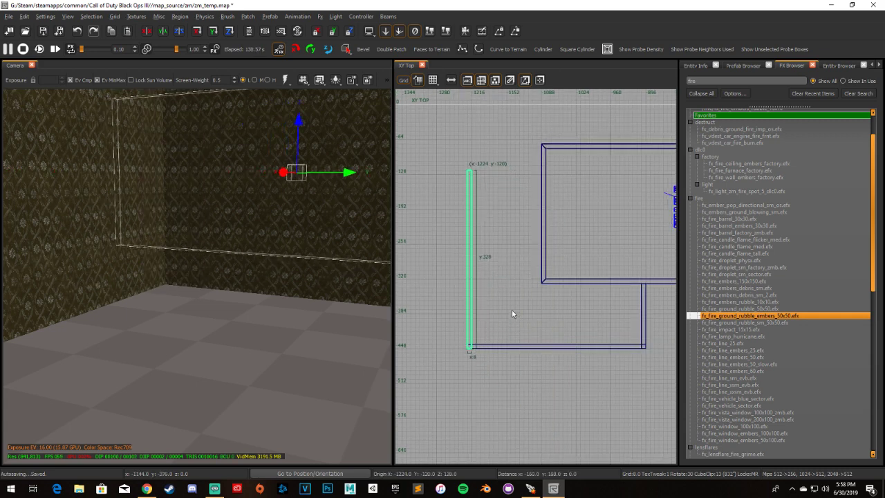
pyautogui.moveTo(484, 170)
pyautogui.mouseDown()
pyautogui.moveTo(469, 175)
pyautogui.moveTo(462, 253)
pyautogui.mouseUp()
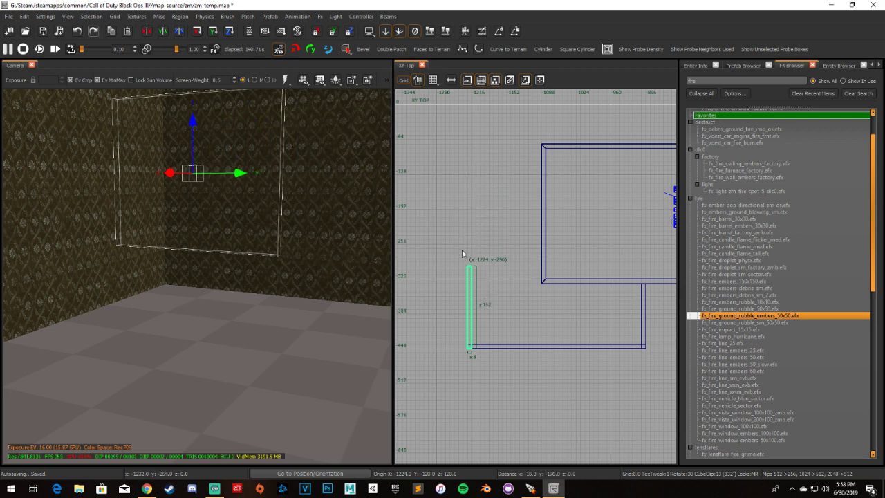
# Duplicate the end wall, rotate the copy and fit it as a 136-unit wall reaching the original room
pyautogui.press('space')
pyautogui.press('r')
pyautogui.moveTo(494, 291)
pyautogui.mouseDown()
pyautogui.moveTo(476, 306)
pyautogui.moveTo(566, 276)
pyautogui.moveTo(556, 271)
pyautogui.mouseUp()
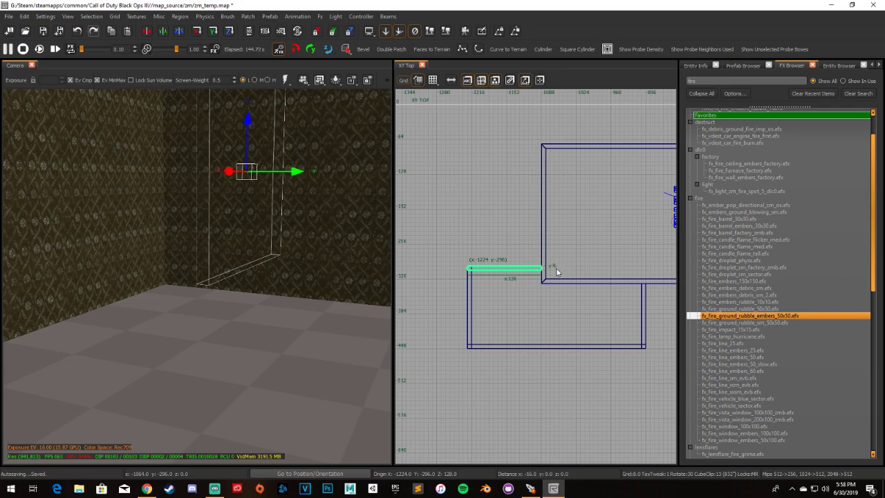
# Mitre the corner between the 136-unit wall and the adjoining end wall, and remove the adjoining room's 320-unit outer wall
pyautogui.moveTo(208, 276)
pyautogui.mouseDown(button='right')
pyautogui.moveTo(235, 276)
pyautogui.moveTo(218, 269)
pyautogui.mouseUp(button='right')
pyautogui.keyDown('shift'); pyautogui.click(471, 297); pyautogui.keyUp('shift')
pyautogui.scroll(4, 484, 276)
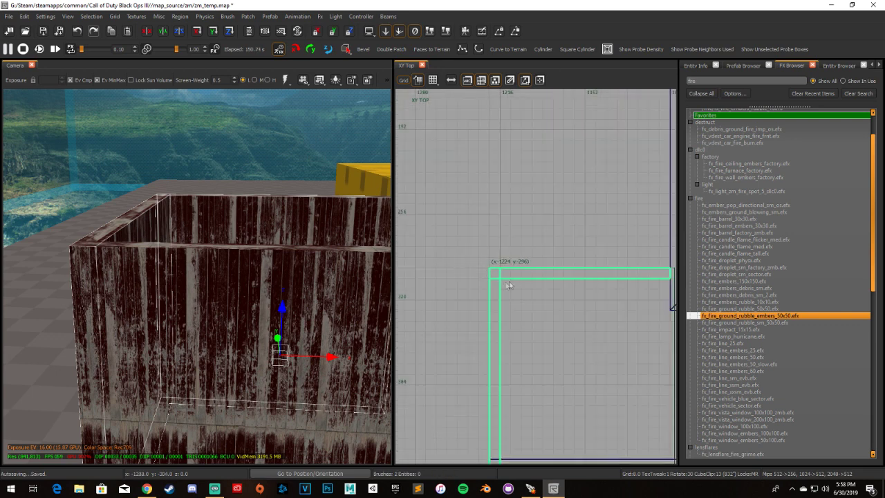
pyautogui.keyDown('shift'); pyautogui.click(153, 237); pyautogui.keyUp('shift')
pyautogui.keyDown('shift'); pyautogui.click(153, 238); pyautogui.keyUp('shift')
pyautogui.press('h')
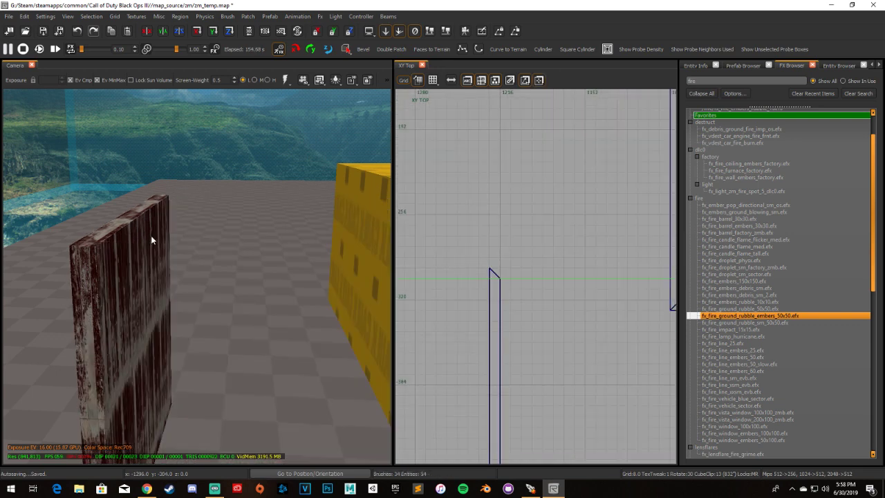
pyautogui.hotkey('shift', 'h')
pyautogui.keyDown('shift'); pyautogui.click(156, 223); pyautogui.keyUp('shift')
pyautogui.press('Escape')
pyautogui.moveTo(157, 223); pyautogui.dragTo(173, 227, button='right')
pyautogui.scroll(-3, 546, 320)
pyautogui.scroll(3, 546, 320)
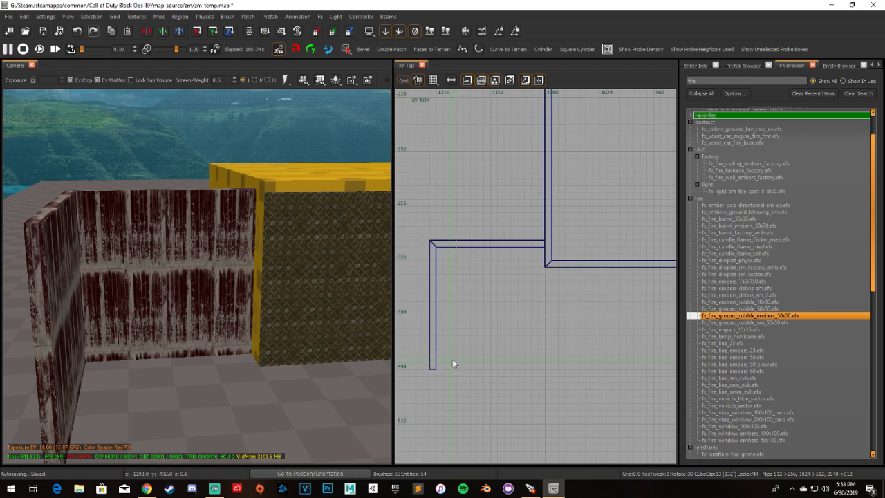
# Draw a new brush along the adjoining room's open long side and stretch it into a wall about 8 units thick joining both end walls
pyautogui.moveTo(539, 329); pyautogui.dragTo(491, 376)
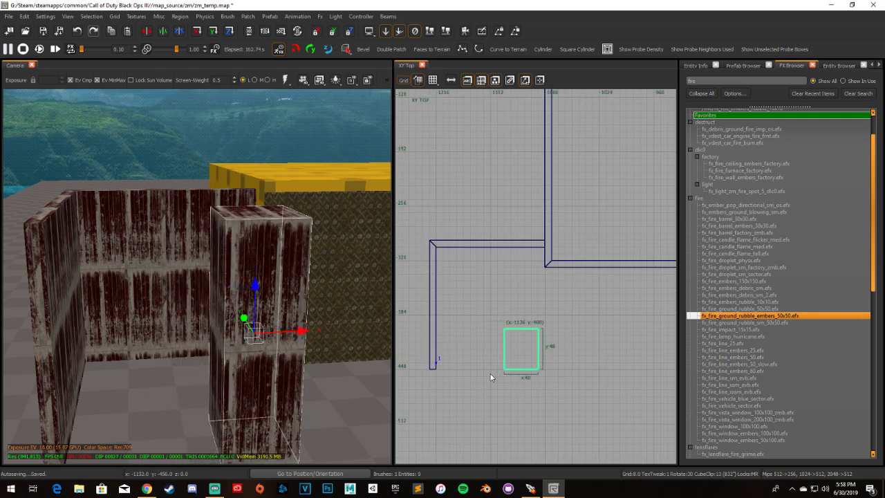
pyautogui.moveTo(495, 326)
pyautogui.mouseDown()
pyautogui.moveTo(485, 358)
pyautogui.moveTo(428, 366)
pyautogui.mouseUp()
pyautogui.moveTo(427, 366); pyautogui.dragTo(462, 362, button='right')
pyautogui.moveTo(461, 362); pyautogui.dragTo(619, 361)
pyautogui.press('Escape')
# Clip the wall shared by the two rooms with two vertical cuts about 48 units apart in the front view
pyautogui.press('w')
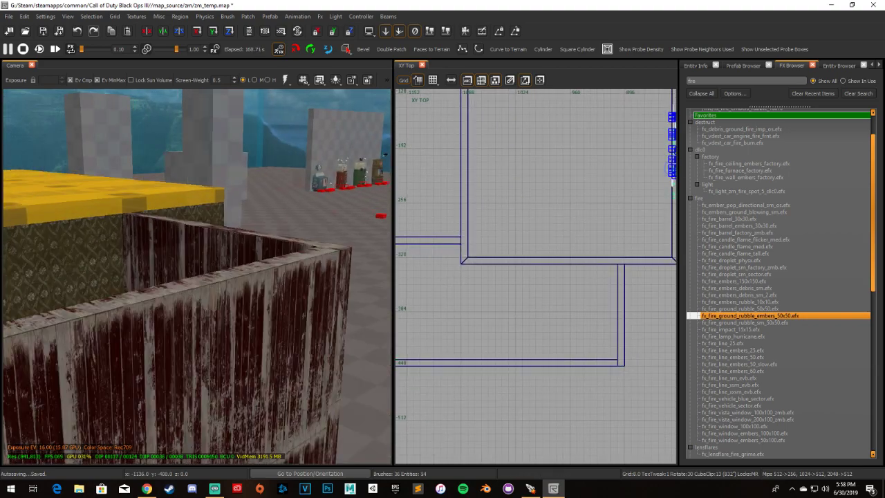
pyautogui.press('s')
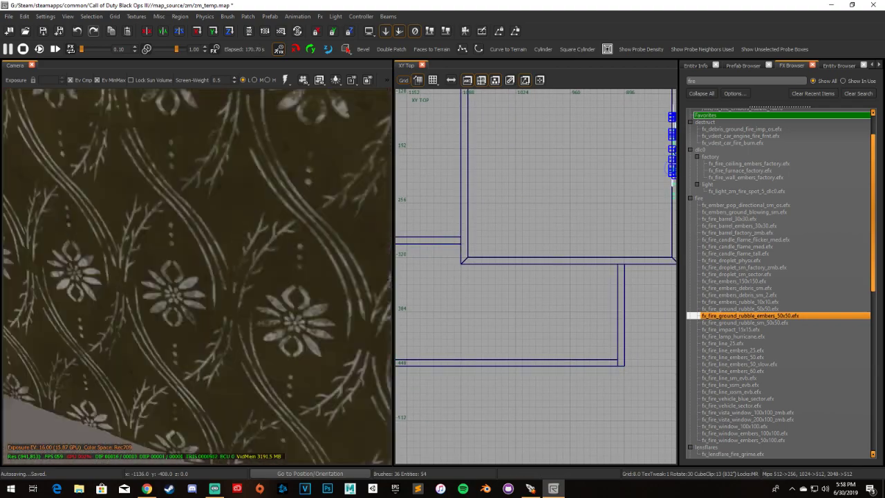
pyautogui.rightClick(242, 313)
pyautogui.keyDown('shift'); pyautogui.click(242, 315); pyautogui.keyUp('shift')
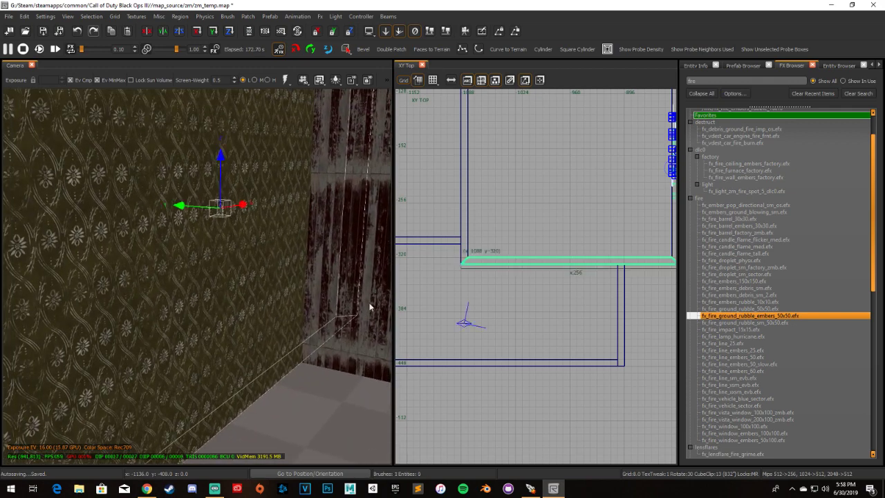
pyautogui.hotkey('ctrl', 'Tab')
pyautogui.press('c')
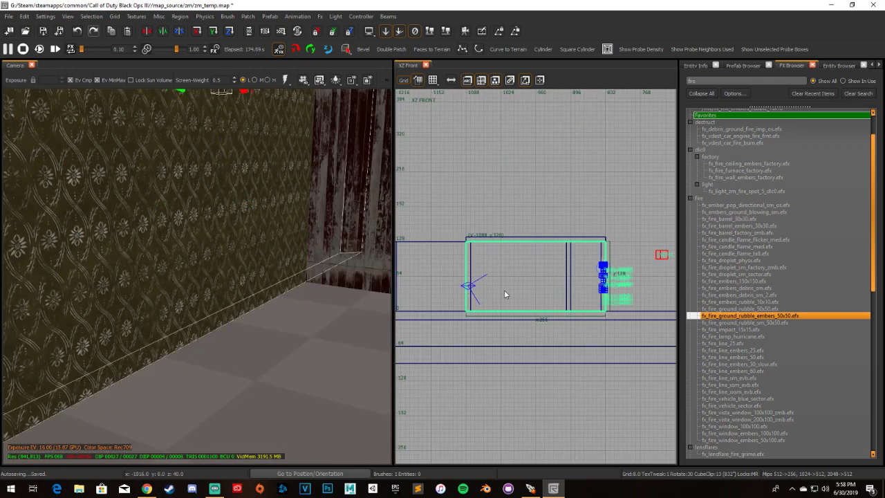
pyautogui.press('x')
pyautogui.click(505, 289)
pyautogui.click(509, 298)
pyautogui.moveTo(503, 291); pyautogui.dragTo(508, 285)
pyautogui.hotkey('shift', 'Return')
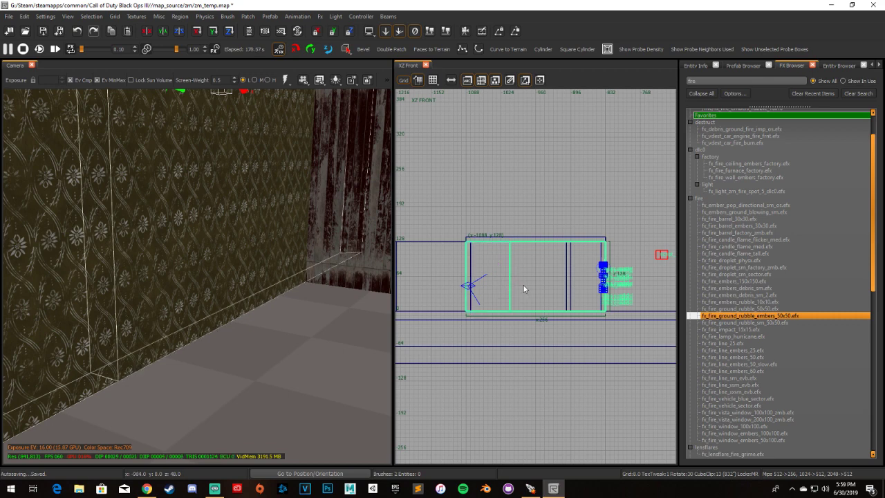
pyautogui.click(532, 286)
pyautogui.click(534, 290)
pyautogui.hotkey('shift', 'Return')
# Clip the shared wall horizontally at a height of 64 units and delete the lower middle piece to open a doorway
pyautogui.click(526, 281)
pyautogui.hotkey('shift', 'Return')
pyautogui.press('Escape')
pyautogui.keyDown('shift'); pyautogui.click(188, 237); pyautogui.keyUp('shift')
pyautogui.press('BackSpace')
# Inspect the rubble-edged window hole, the view through it to the doorway, and the overall layout from outside
pyautogui.moveTo(197, 276); pyautogui.dragTo(194, 253, button='right')
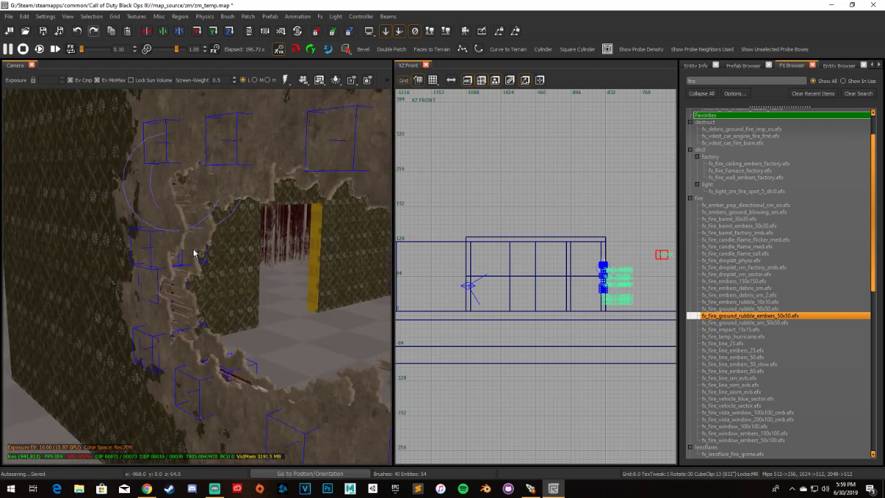
pyautogui.moveTo(163, 283); pyautogui.dragTo(121, 278, button='right')
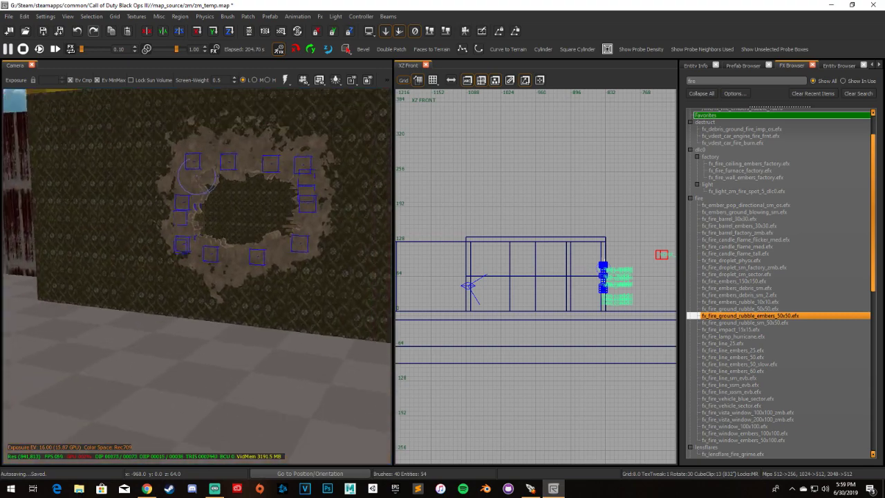
pyautogui.moveTo(189, 296); pyautogui.dragTo(217, 336, button='right')
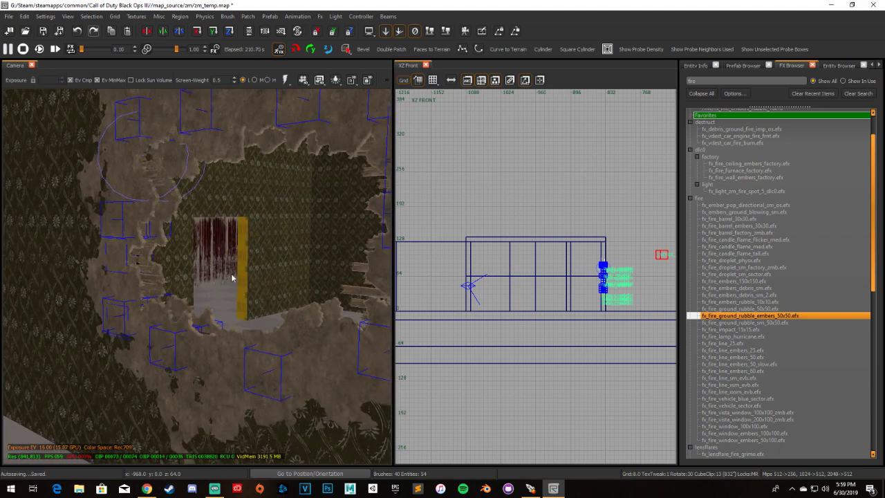
pyautogui.hotkey('ctrl', 'Tab')
pyautogui.hotkey('ctrl', 'Tab')
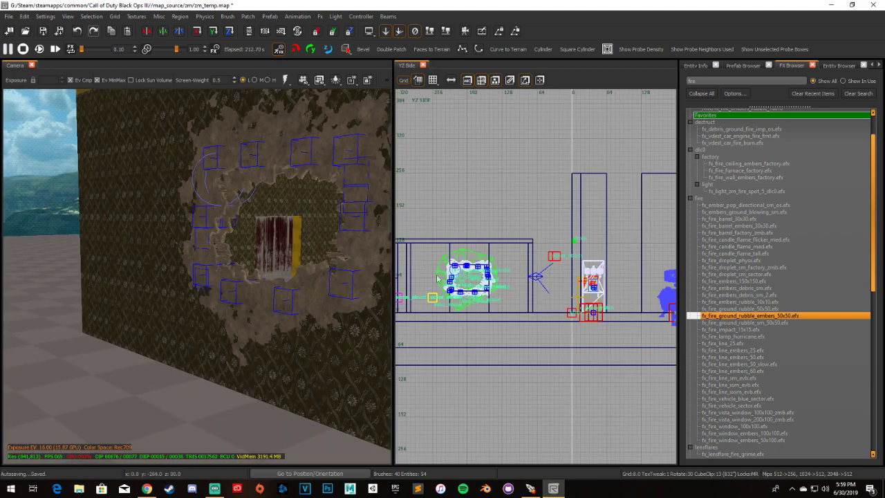
pyautogui.scroll(-2, 500, 282)
pyautogui.scroll(2, 440, 302)
pyautogui.moveTo(445, 324)
pyautogui.mouseDown(button='right')
pyautogui.moveTo(346, 324)
pyautogui.moveTo(325, 304)
pyautogui.mouseUp(button='right')
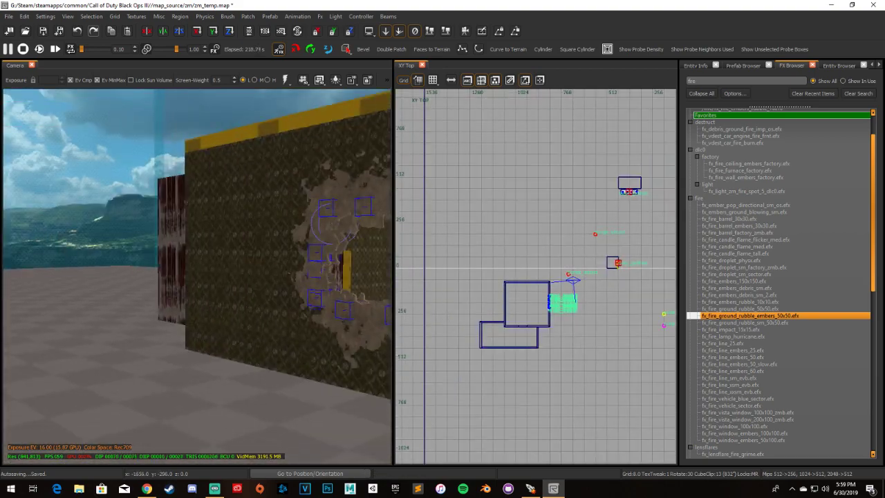
pyautogui.scroll(-5, 228, 306)
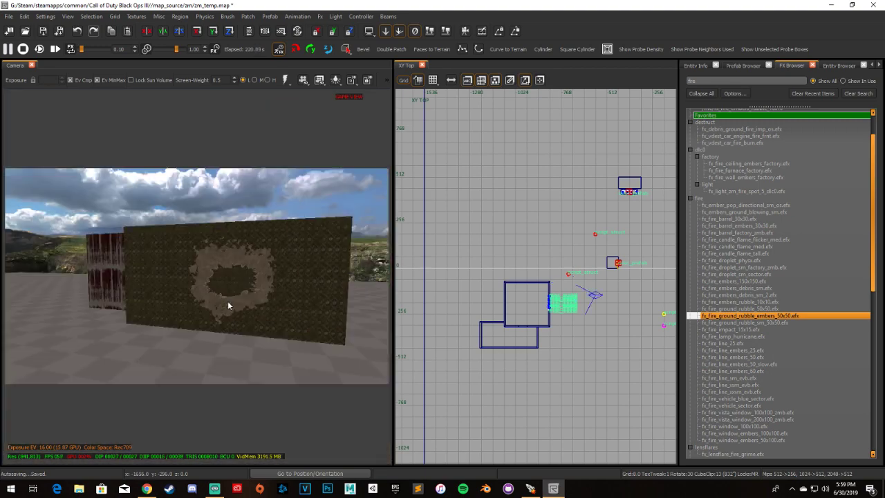
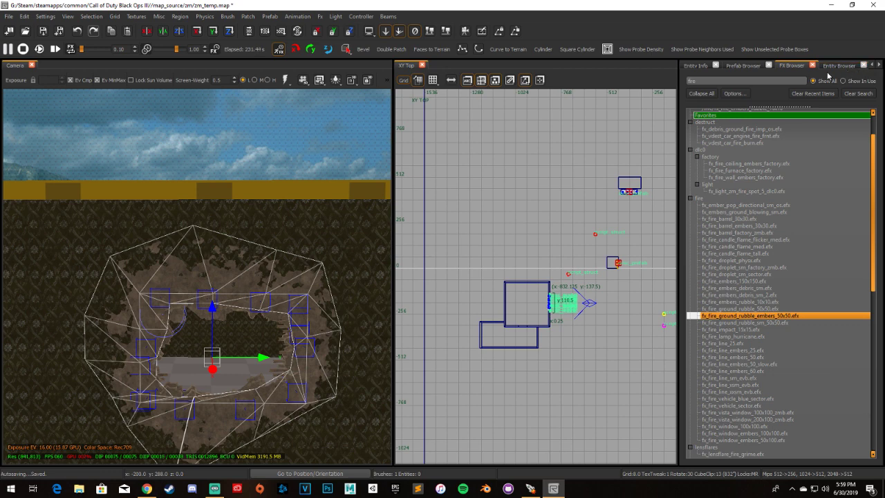
# Browse the wood textures, search the texture library for "crack" and look through the crack decals
pyautogui.click(879, 65)
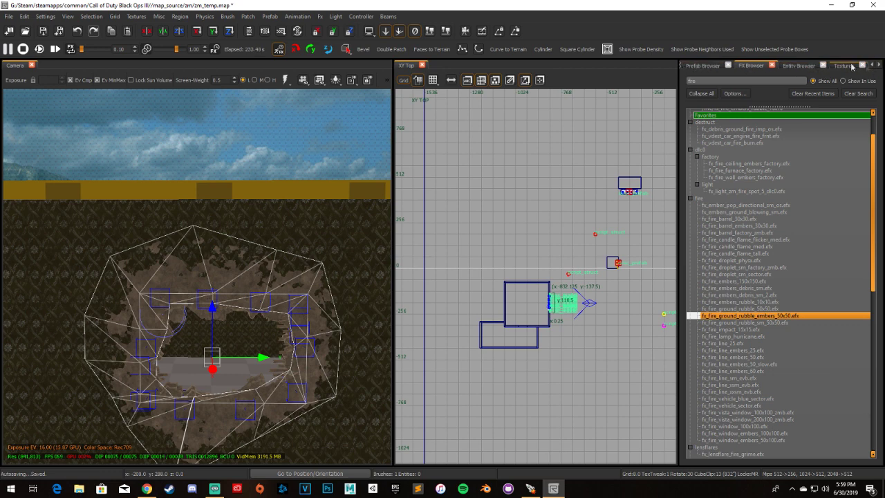
pyautogui.click(843, 65)
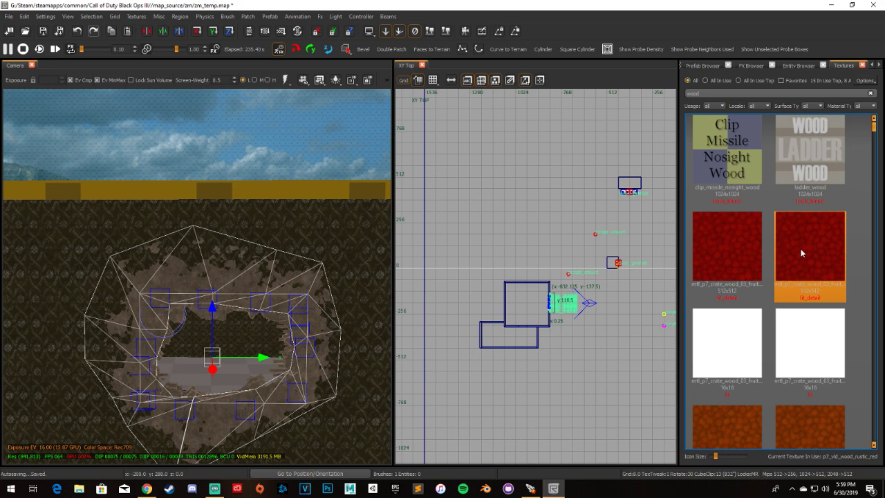
pyautogui.scroll(-5, 792, 240)
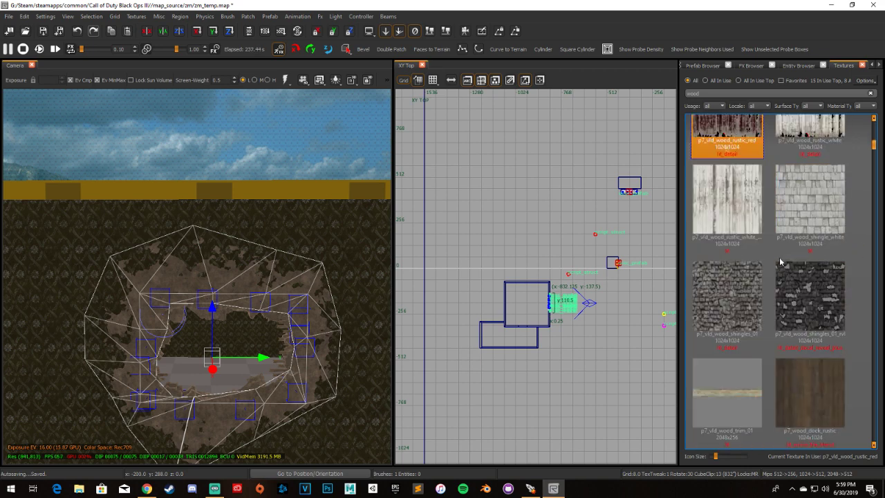
pyautogui.scroll(-3, 782, 261)
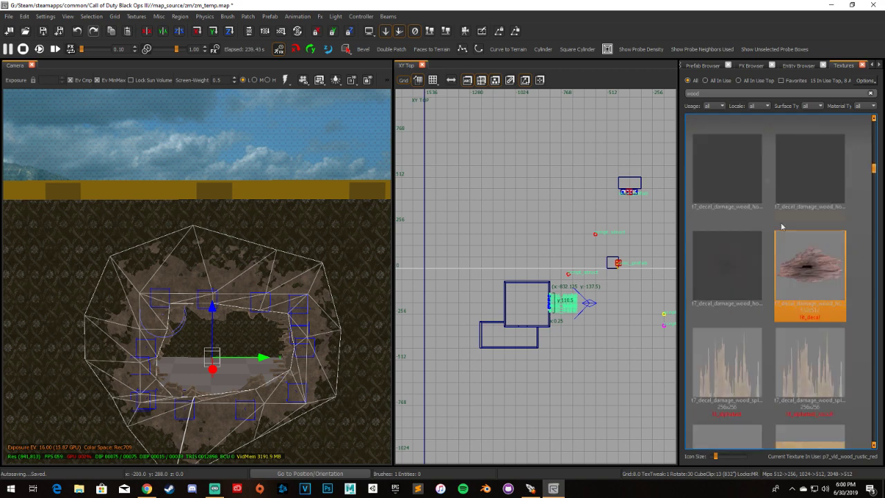
pyautogui.write('crack')
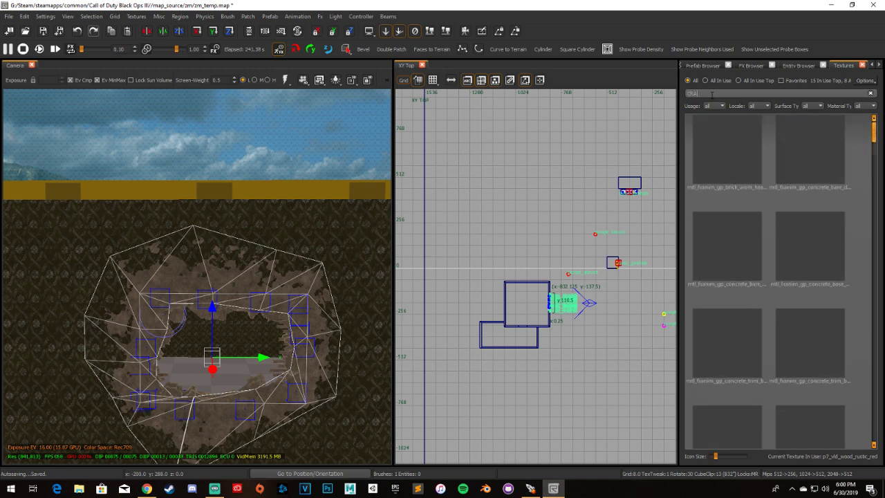
pyautogui.scroll(-5, 785, 225)
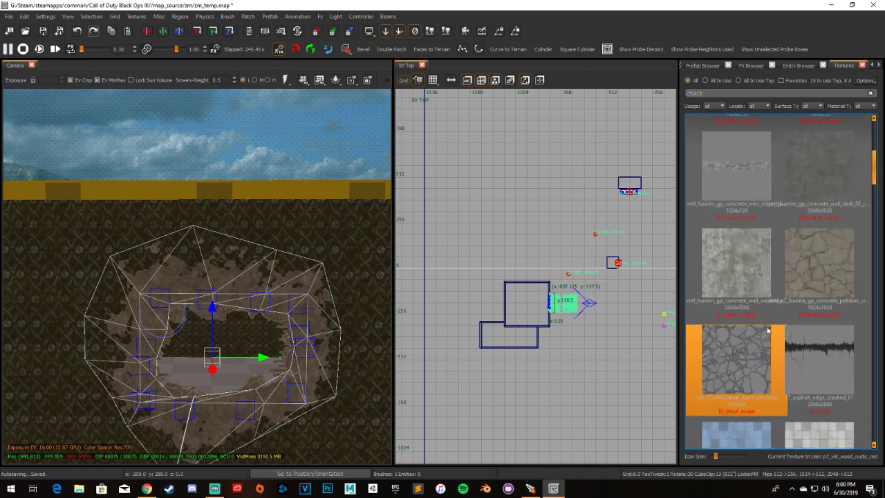
pyautogui.scroll(-3, 739, 376)
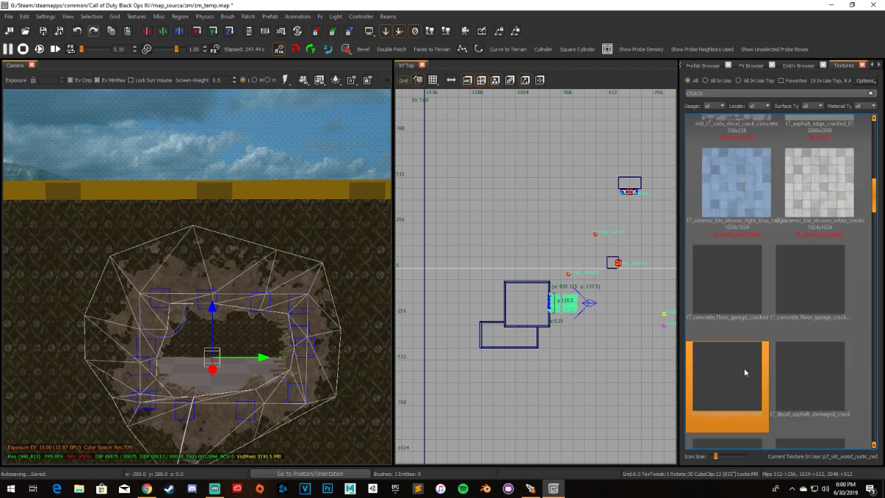
pyautogui.scroll(-3, 750, 379)
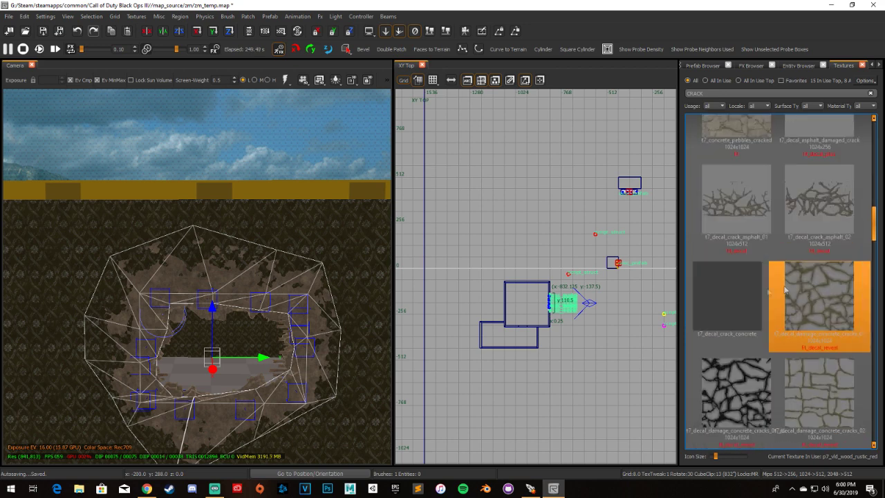
# Apply the t7_decal_crack_concrete texture to the selected rubble patch around the window hole
pyautogui.click(752, 314)
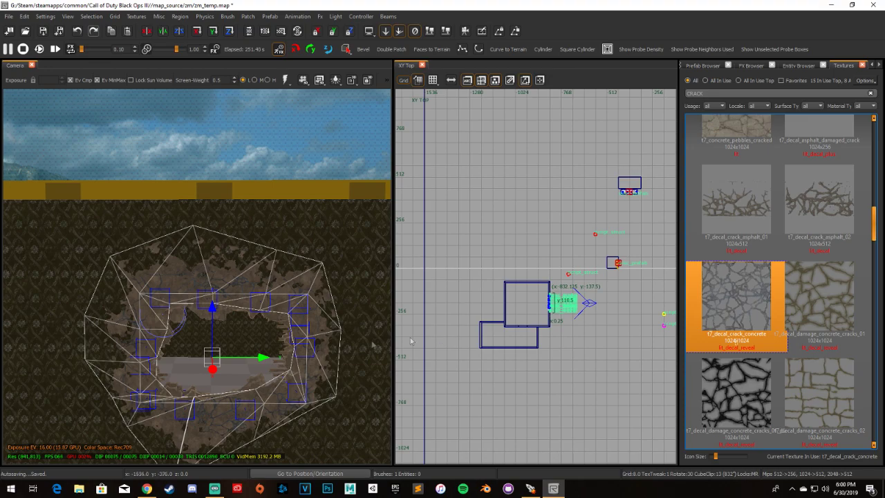
pyautogui.press('Up')
pyautogui.press('Down')
pyautogui.press('Down')
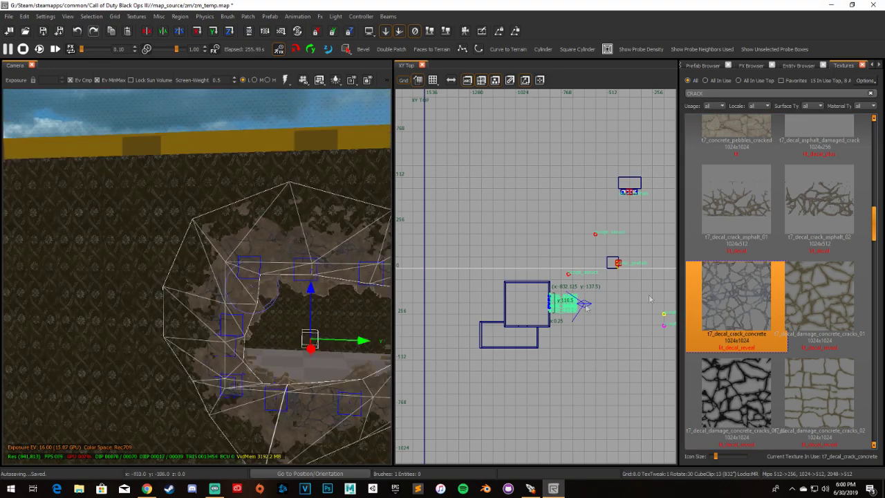
# Apply the t7_decal_damage_concrete_cracks_01 texture to the patch around the window hole and deselect it
pyautogui.click(819, 304)
pyautogui.press('Right')
pyautogui.press('Escape')
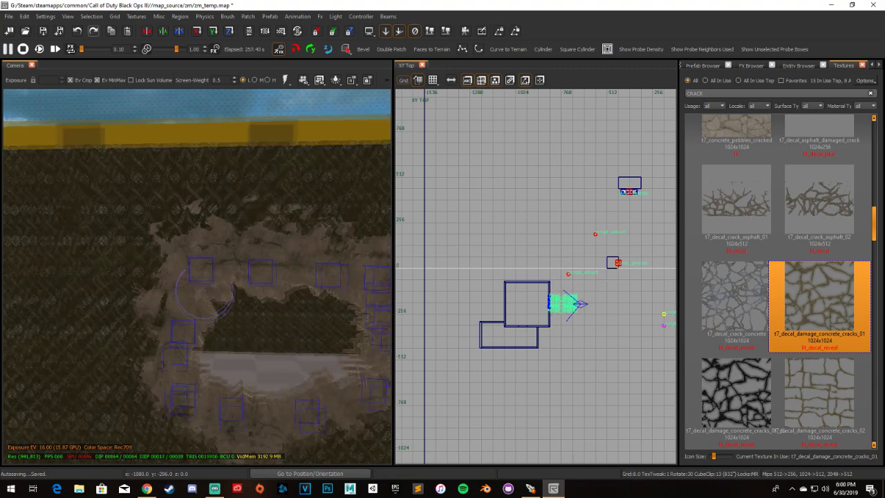
# Examine the retextured window surround and the outer wall from several angles
pyautogui.press('Down')
pyautogui.press('Down')
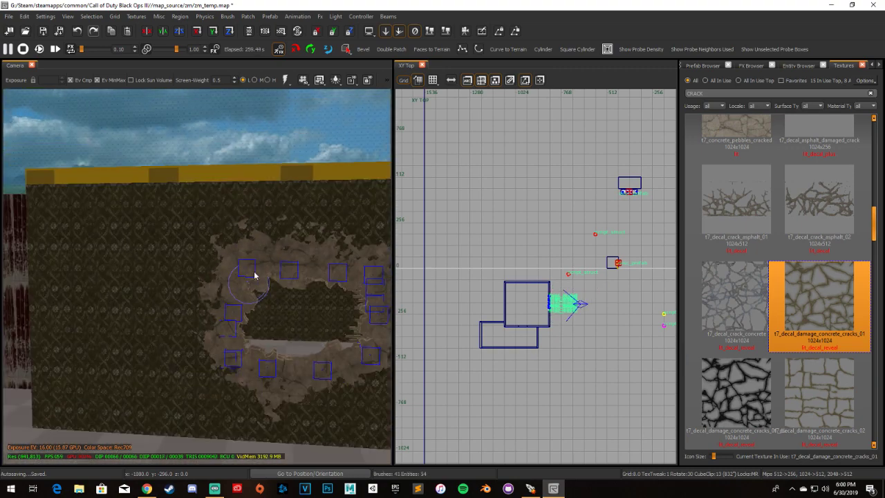
pyautogui.press('Left')
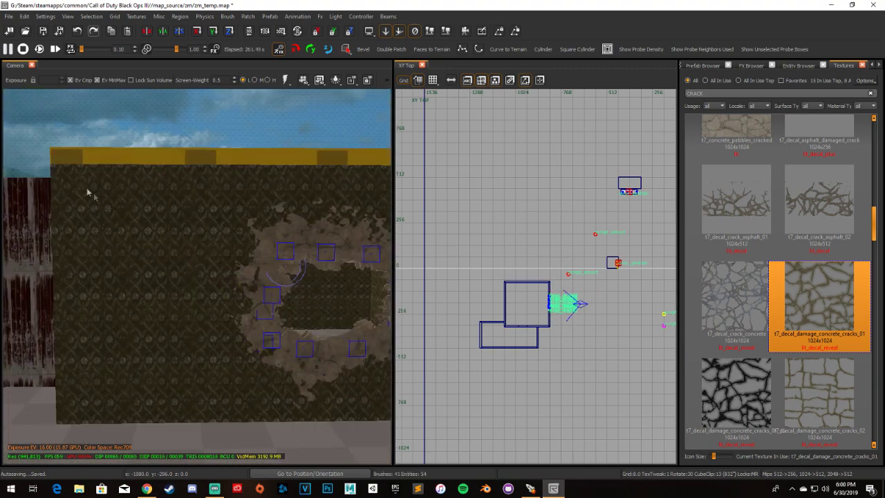
pyautogui.press('Left')
pyautogui.press('Right')
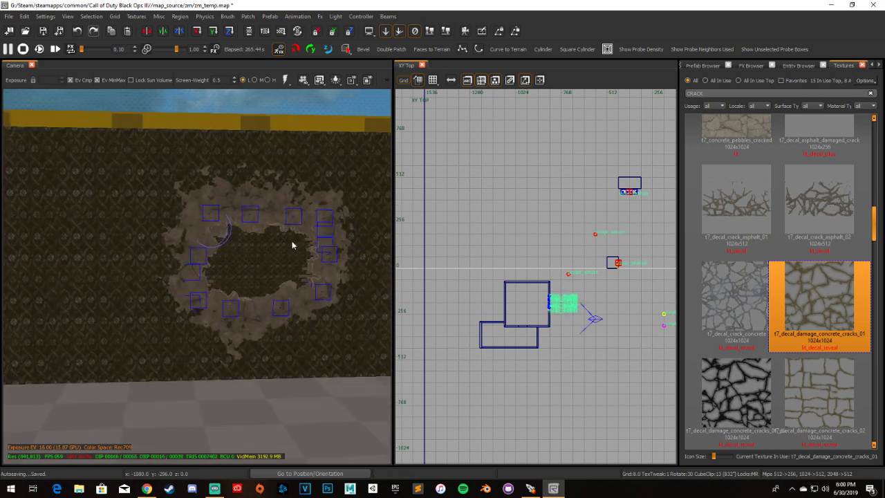
pyautogui.press('Left')
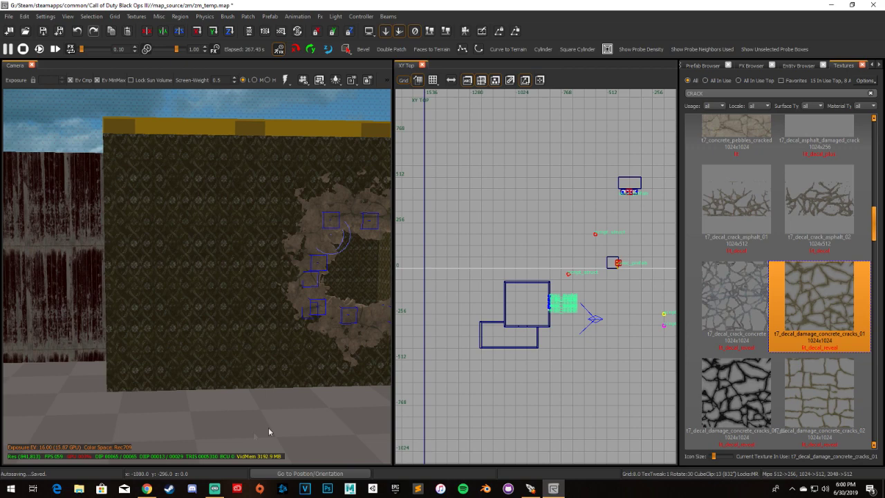
pyautogui.press('Up')
pyautogui.press('Right')
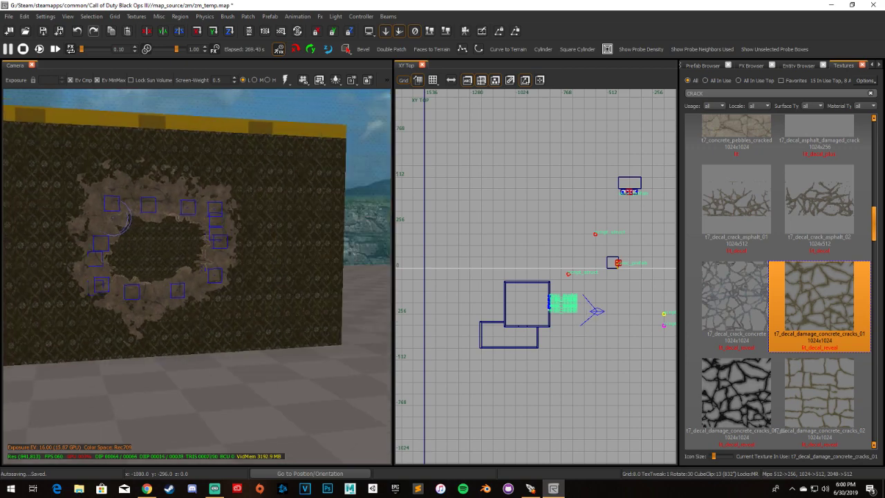
pyautogui.press('Left')
pyautogui.press('Right')
pyautogui.press('Left')
# Place a 96-unit-high copy of the three wall brushes beside and below the window hole against the wall's outer face
pyautogui.moveTo(117, 344)
pyautogui.keyDown('shift'); pyautogui.mouseDown()
pyautogui.moveTo(126, 325)
pyautogui.moveTo(184, 329)
pyautogui.moveTo(297, 316)
pyautogui.mouseUp(); pyautogui.keyUp('shift')
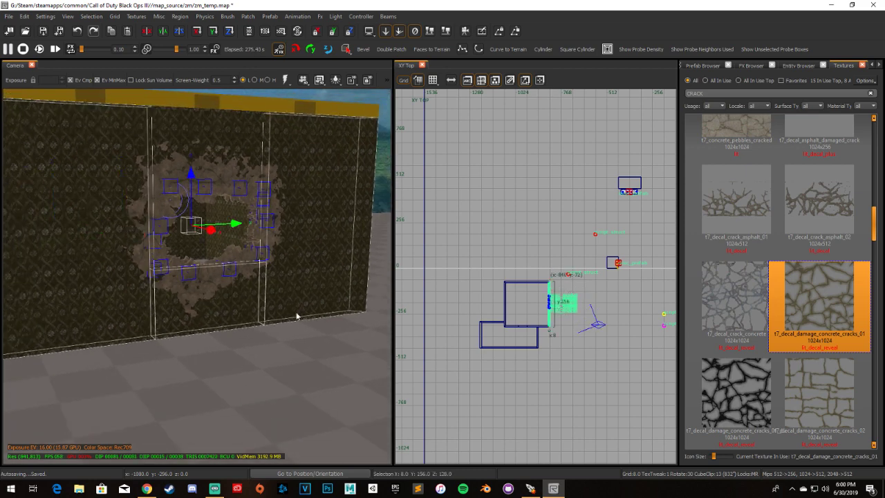
pyautogui.press('Left')
pyautogui.hotkey('ctrl', 'Tab')
pyautogui.scroll(3, 543, 217)
pyautogui.moveTo(542, 217); pyautogui.dragTo(543, 268)
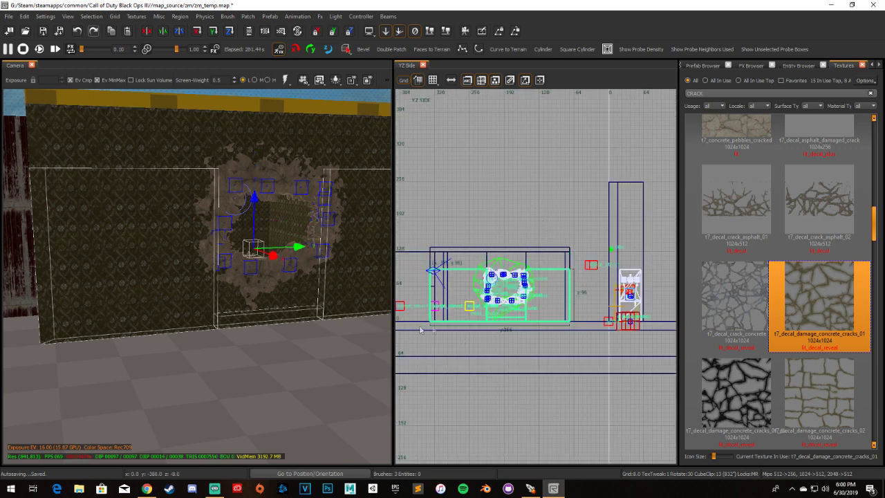
pyautogui.hotkey('ctrl', 'Tab')
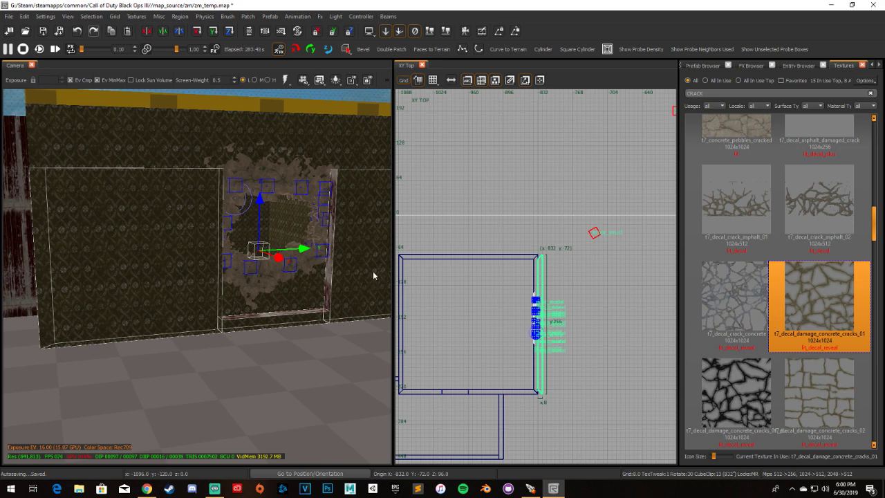
# Reduce the height of the three copied wall brushes to 8 units at floor level to form a baseboard strip
pyautogui.hotkey('ctrl', 'Tab')
pyautogui.hotkey('ctrl', 'Tab')
pyautogui.moveTo(522, 219); pyautogui.dragTo(526, 271)
pyautogui.scroll(3, 346, 325)
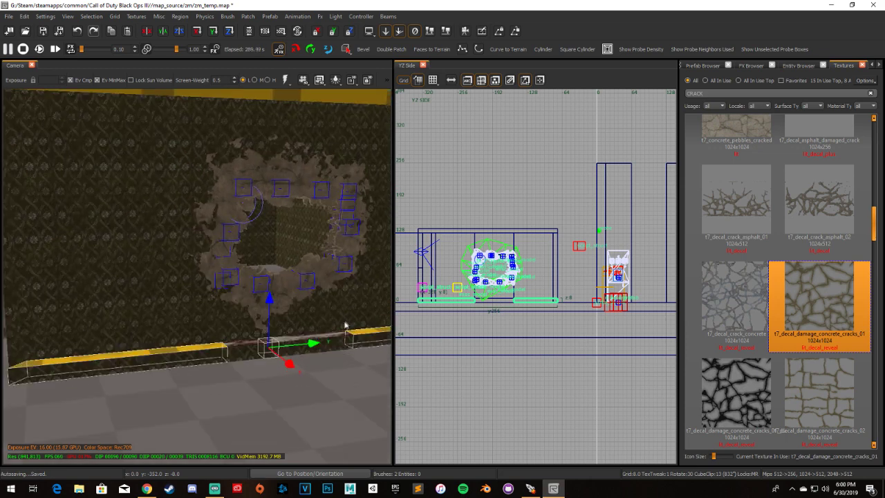
# Thin the baseboard strip to 2 units against the wall's outer face, using a 2-unit grid
pyautogui.hotkey('ctrl', 'Tab')
pyautogui.scroll(4, 524, 227)
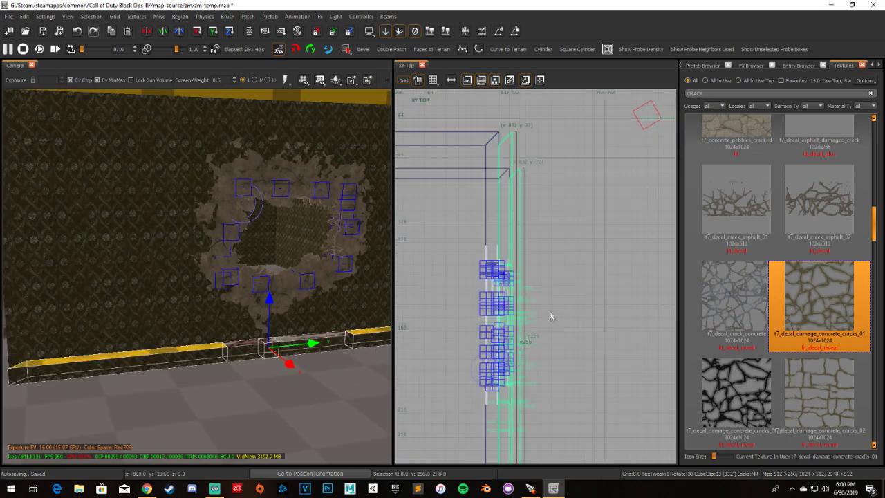
pyautogui.press('[')
pyautogui.press('[')
pyautogui.scroll(2, 532, 211)
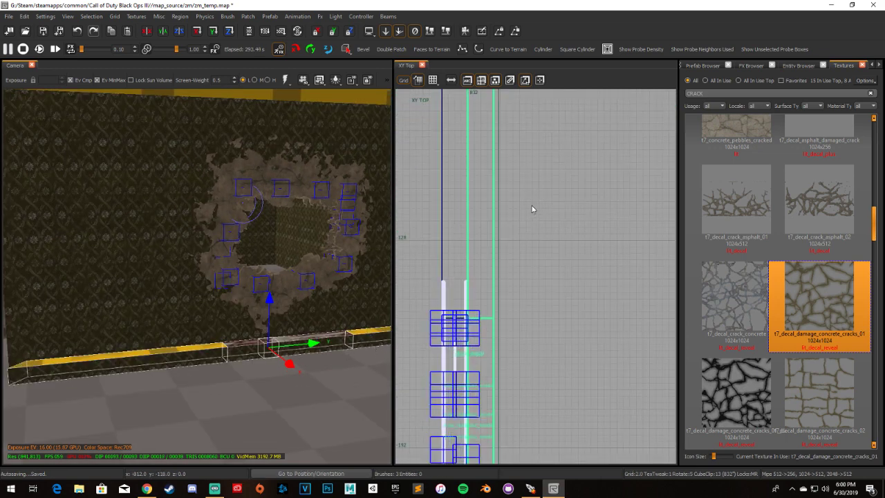
pyautogui.moveTo(533, 206); pyautogui.dragTo(507, 209)
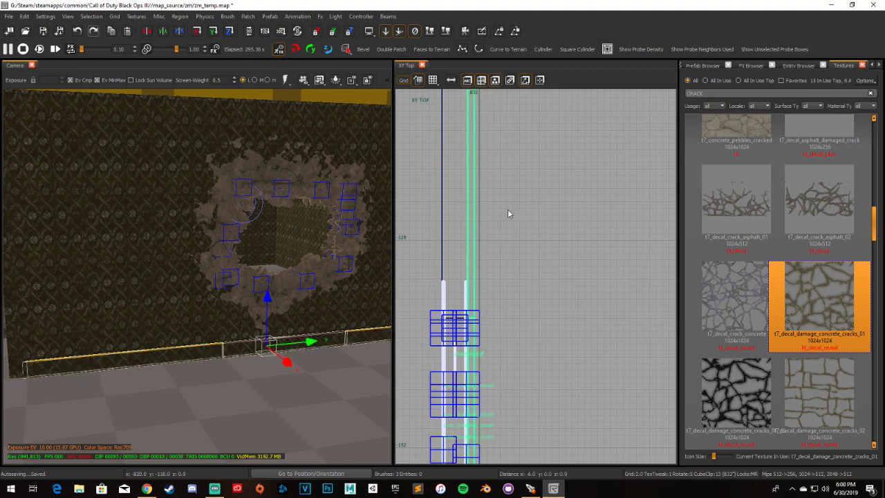
pyautogui.moveTo(260, 277); pyautogui.dragTo(204, 275, button='right')
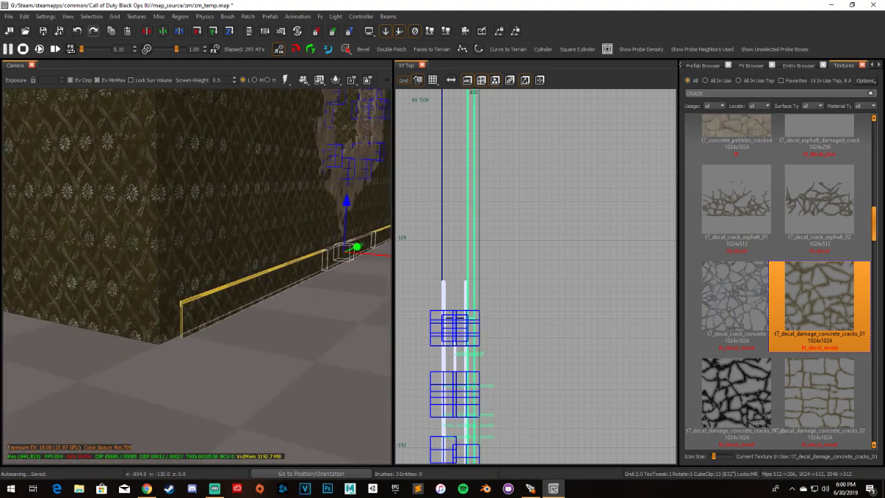
# Square off both mitred ends of the baseboard strip so they sit flush with the outer corners of the wall
pyautogui.moveTo(475, 203); pyautogui.dragTo(471, 171, button='right')
pyautogui.moveTo(469, 229)
pyautogui.mouseDown()
pyautogui.moveTo(468, 183)
pyautogui.moveTo(483, 209)
pyautogui.mouseUp()
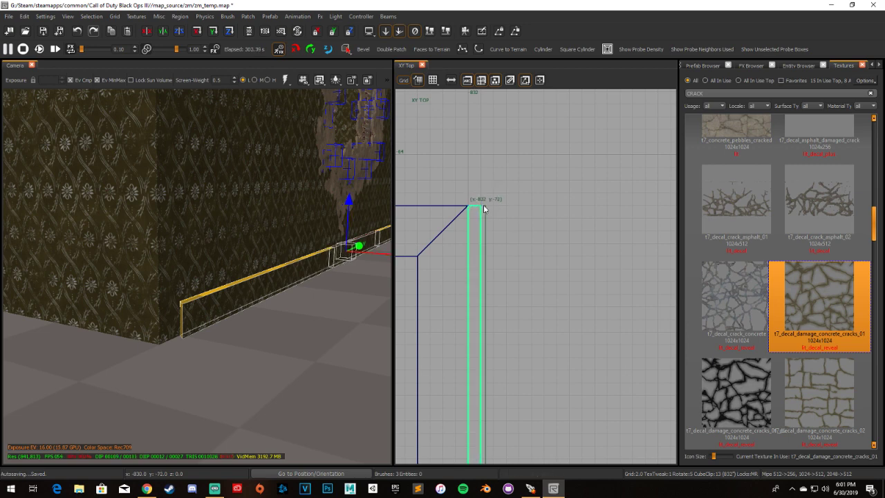
pyautogui.scroll(-4, 502, 297)
pyautogui.scroll(3, 501, 297)
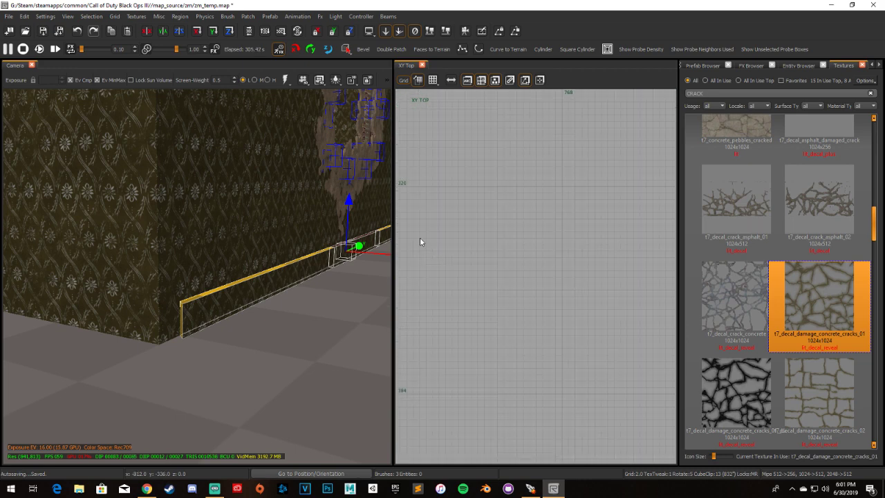
pyautogui.scroll(2, 482, 237)
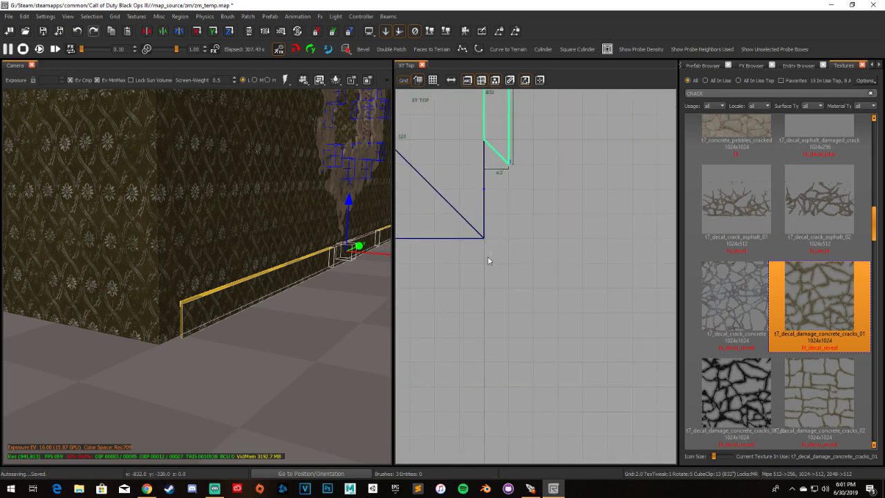
pyautogui.moveTo(497, 194)
pyautogui.mouseDown()
pyautogui.moveTo(495, 267)
pyautogui.moveTo(502, 244)
pyautogui.mouseUp()
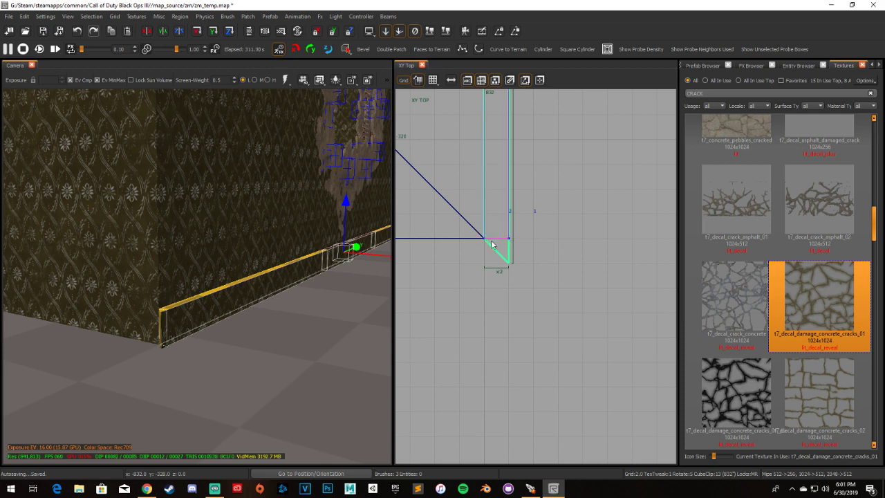
# Find textures matching "wood trim" and apply t7_wood_plywood_trim_dirty to the front faces of the baseboard strip
pyautogui.moveTo(289, 251); pyautogui.dragTo(255, 297, button='right')
pyautogui.press('Escape')
pyautogui.keyDown('shift'); pyautogui.click(342, 258); pyautogui.keyUp('shift')
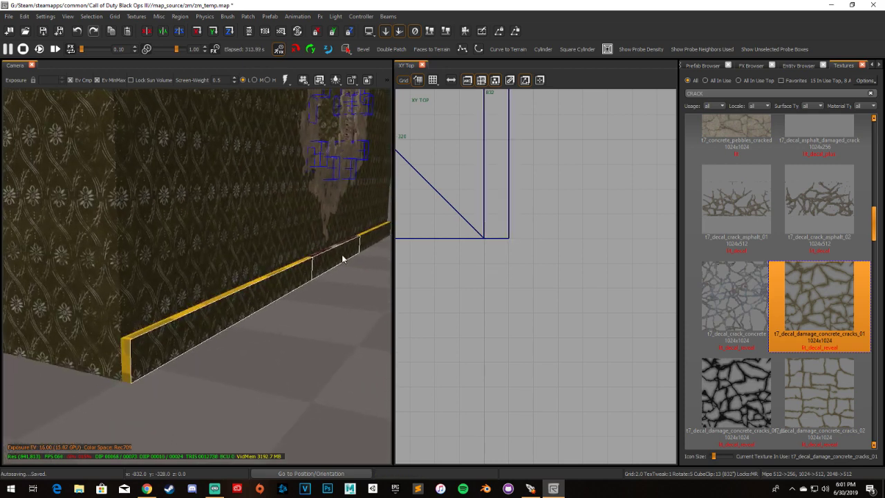
pyautogui.keyDown('shift'); pyautogui.click(292, 284); pyautogui.keyUp('shift')
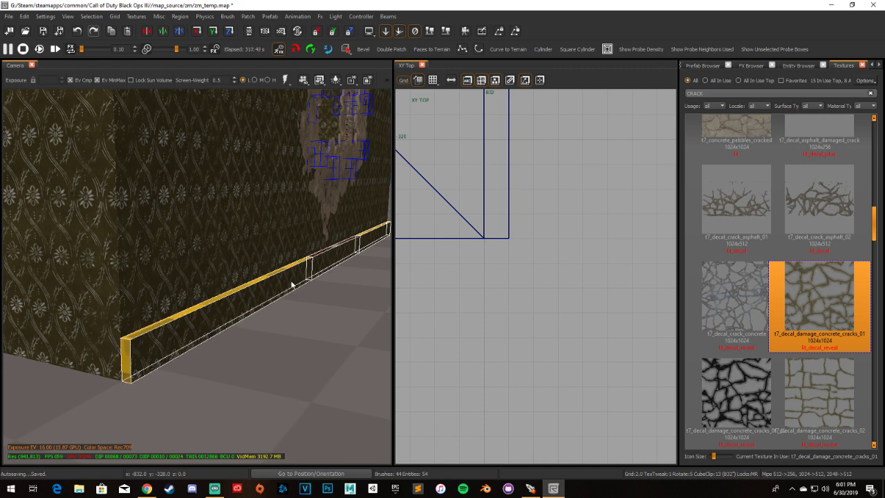
pyautogui.press('Escape')
pyautogui.keyDown('shift'); pyautogui.click(292, 284); pyautogui.keyUp('shift')
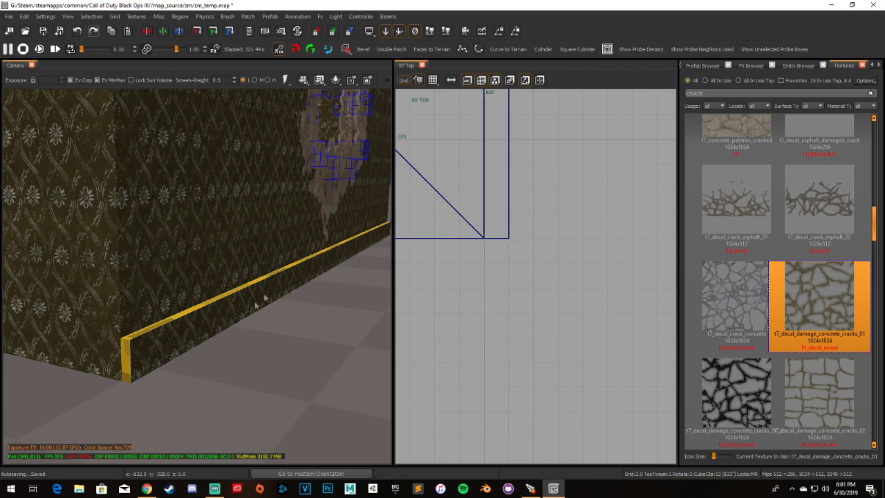
pyautogui.moveTo(292, 280); pyautogui.dragTo(257, 302, button='right')
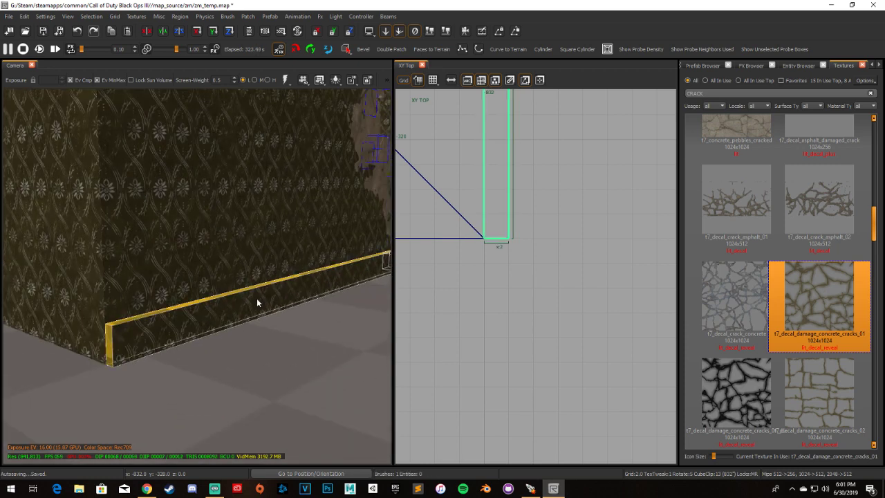
pyautogui.press('Escape')
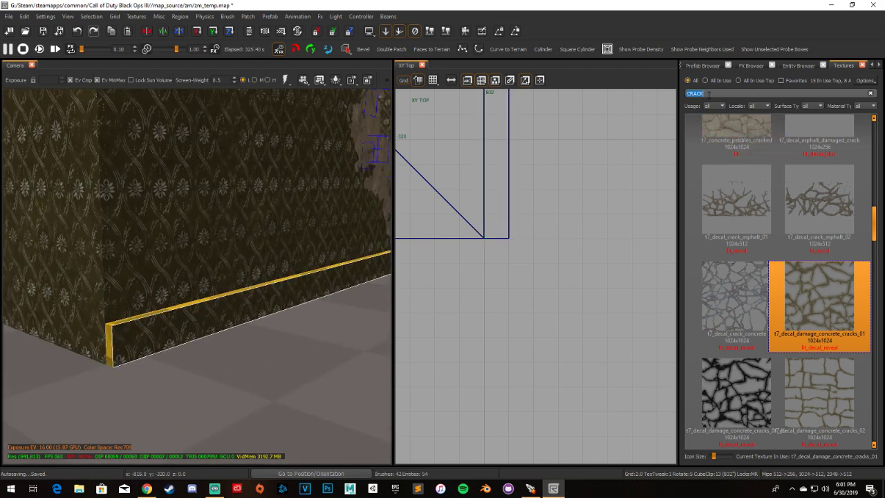
pyautogui.write('wood')
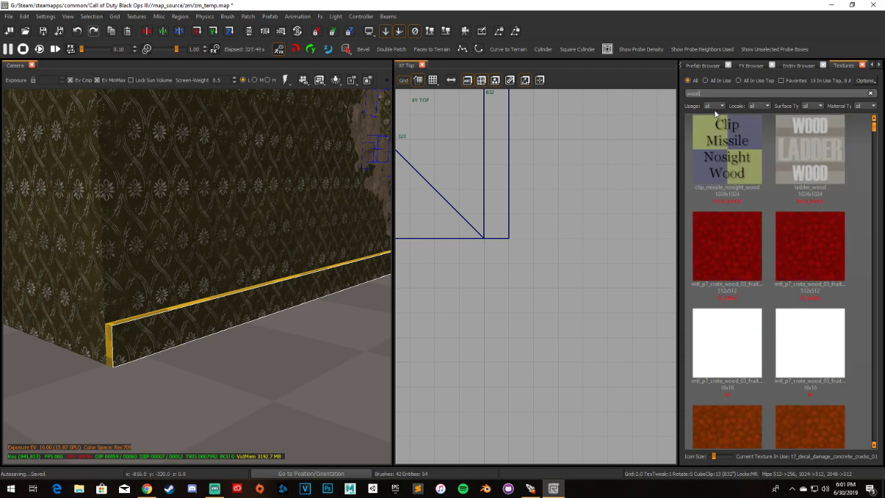
pyautogui.write(' trim')
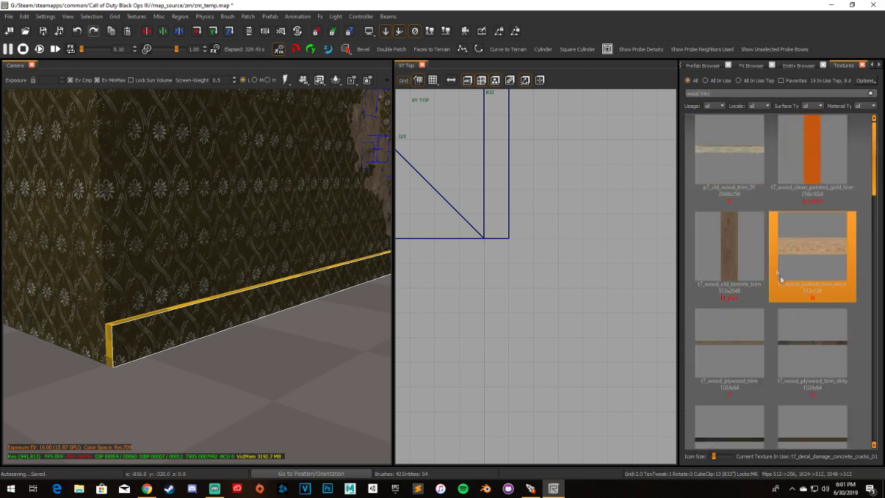
pyautogui.click(798, 339)
pyautogui.scroll(2, 287, 334)
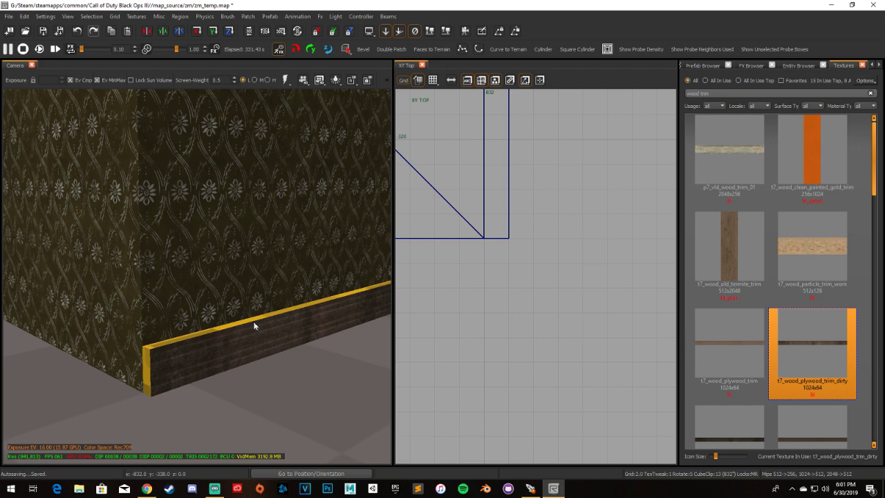
# Cover the baseboard strip's remaining exposed faces with the same plywood trim and select the yellow band along the wall's top
pyautogui.keyDown('shift'); pyautogui.click(149, 373); pyautogui.keyUp('shift')
pyautogui.keyDown('shift'); pyautogui.click(161, 373); pyautogui.keyUp('shift')
pyautogui.moveTo(221, 351); pyautogui.dragTo(216, 339, button='right')
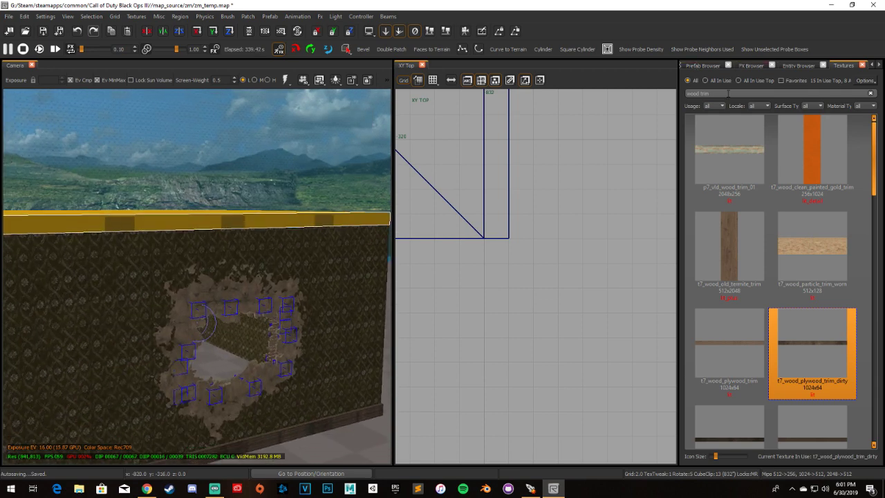
# Search the texture library for "wallpaper trim" and "wall trim"
pyautogui.write('wallpaper')
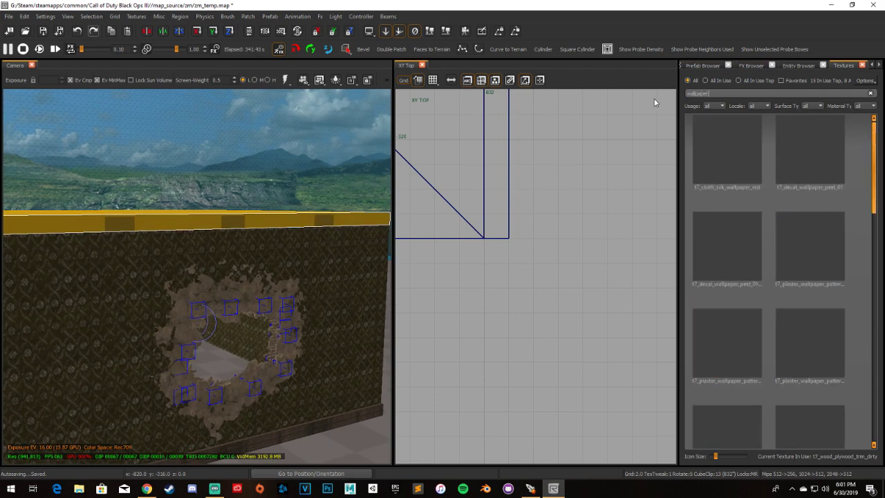
pyautogui.write(' tri')
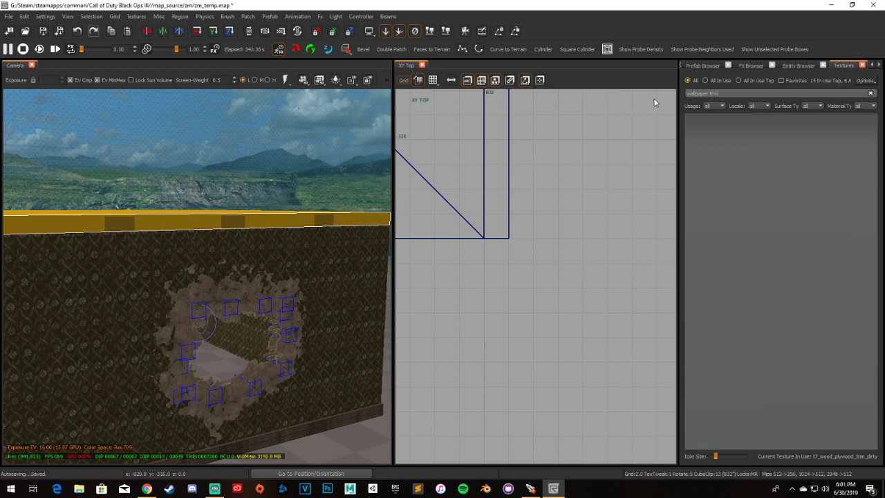
pyautogui.write('m')
pyautogui.press('BackSpace')
pyautogui.press('BackSpace')
pyautogui.press('BackSpace')
pyautogui.press('BackSpace')
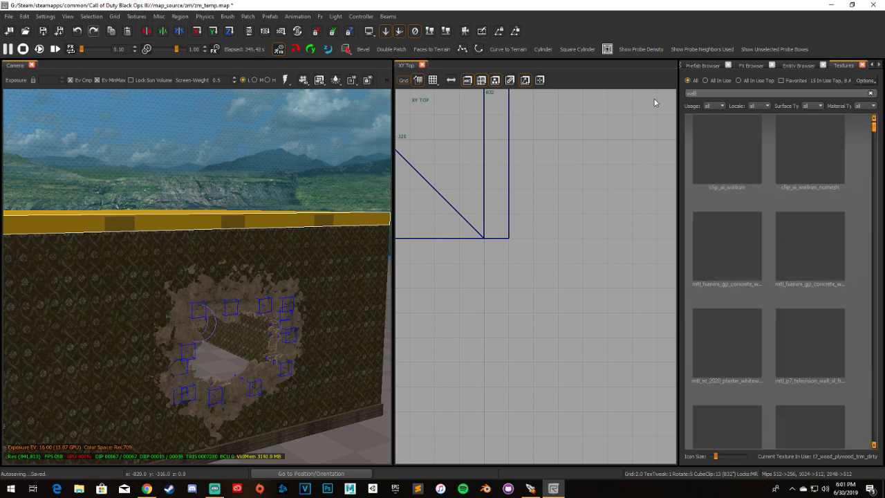
pyautogui.write('trim')
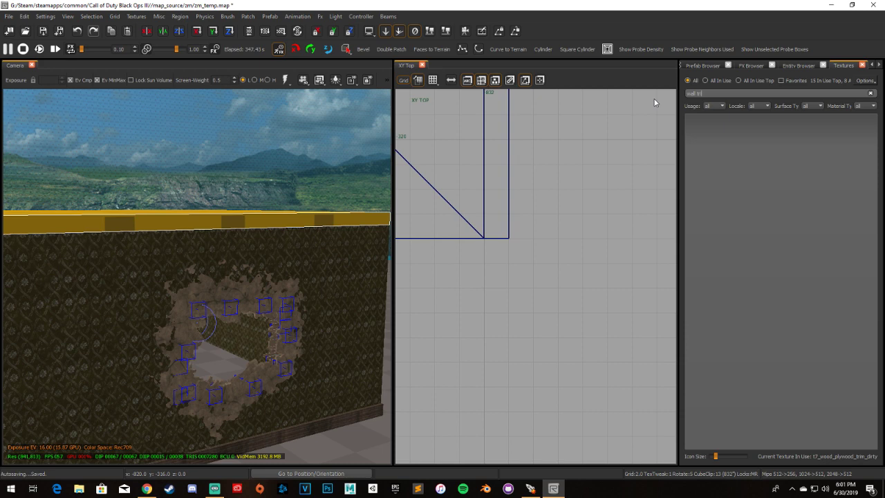
# Filter the texture library by the single word "trim"
pyautogui.press('BackSpace')
pyautogui.press('BackSpace')
pyautogui.press('BackSpace')
pyautogui.press('BackSpace')
pyautogui.press('BackSpace')
pyautogui.press('BackSpace')
pyautogui.press('BackSpace')
pyautogui.press('BackSpace')
pyautogui.press('BackSpace')
pyautogui.write('trim')
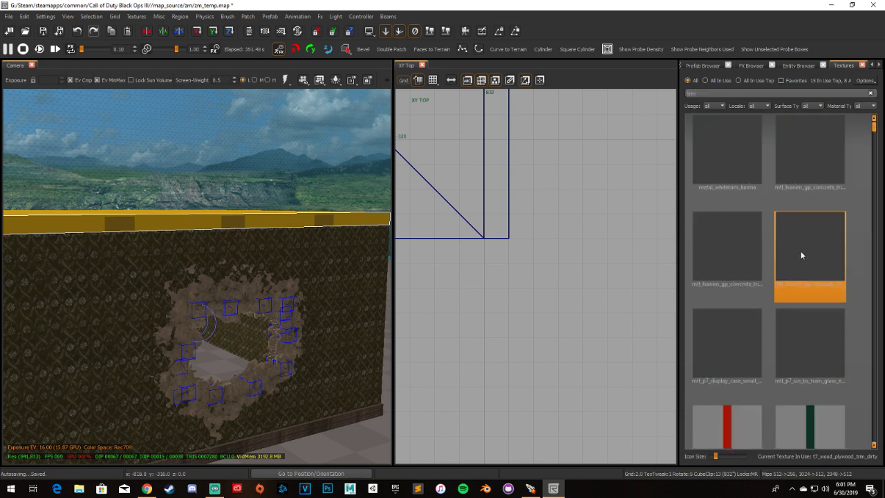
# Try the t7_ceramic_tile_kitchen_trim and t7_ceramic_tile_trim_egyptian_04 textures on the selected band along the wall's top
pyautogui.scroll(-5, 798, 255)
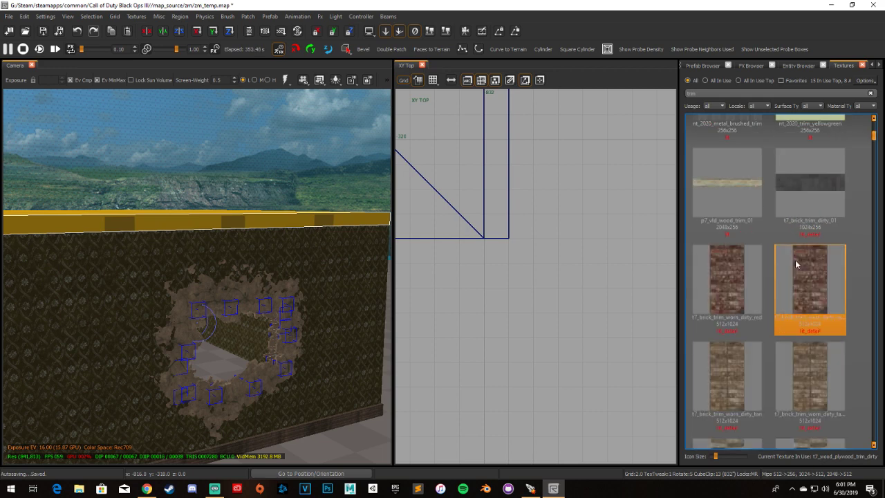
pyautogui.scroll(-5, 795, 260)
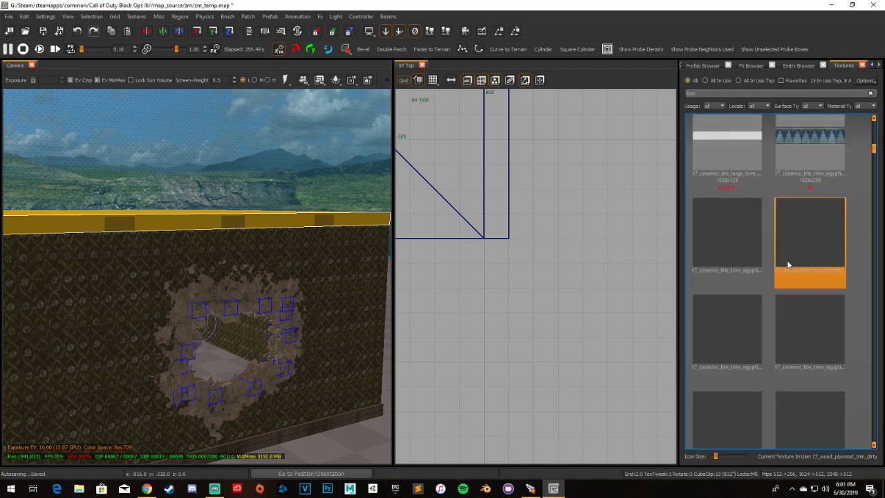
pyautogui.click(732, 232)
pyautogui.scroll(-3, 760, 266)
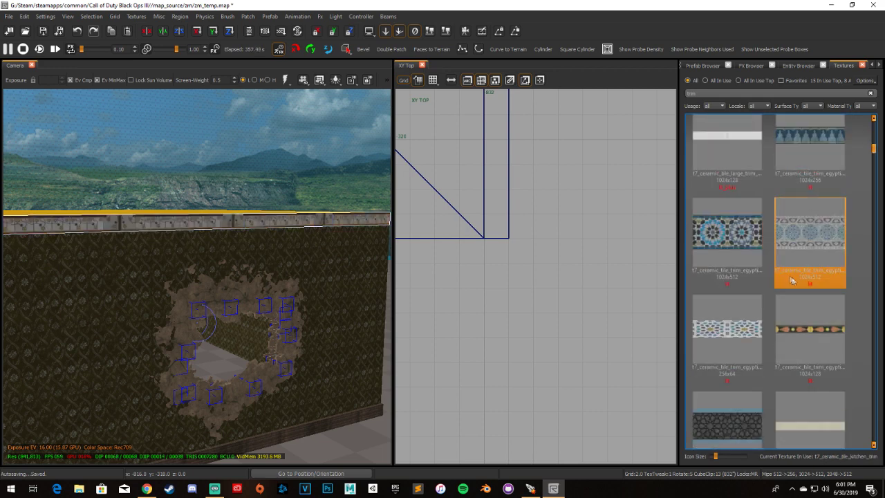
pyautogui.click(738, 329)
pyautogui.scroll(-3, 760, 304)
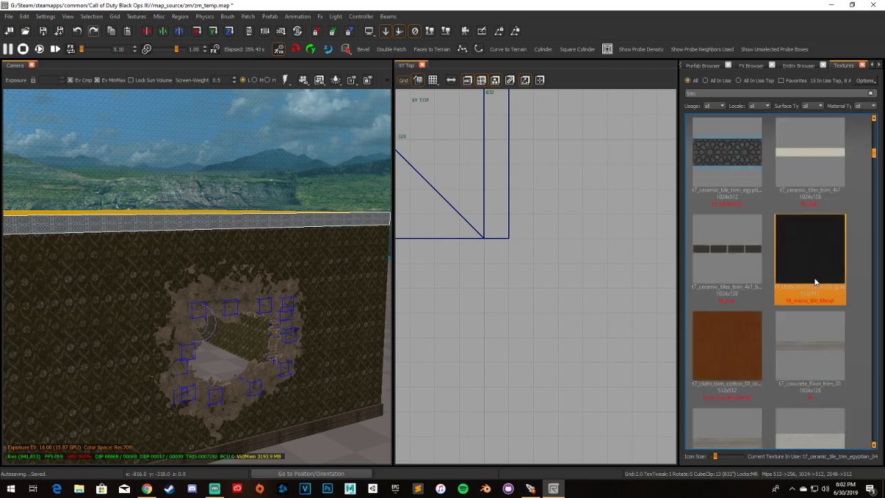
# Try the t7_decal_eth_painted_trim_02 texture on the wall's top band and reselect the band
pyautogui.scroll(-5, 789, 277)
pyautogui.scroll(-5, 793, 288)
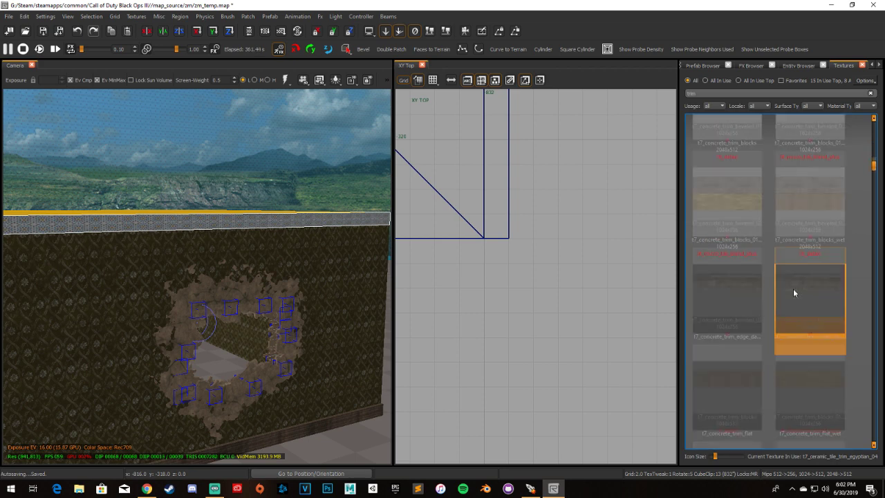
pyautogui.scroll(-5, 802, 304)
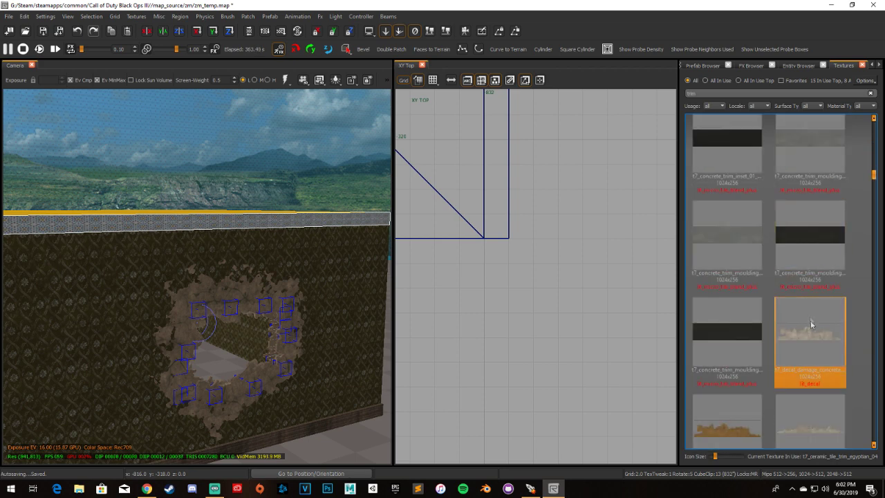
pyautogui.scroll(-3, 757, 351)
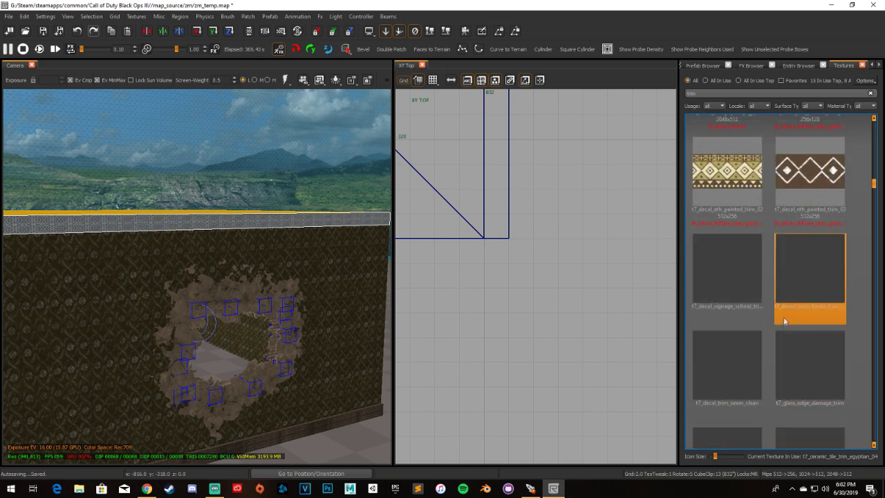
pyautogui.click(725, 192)
pyautogui.press('Escape')
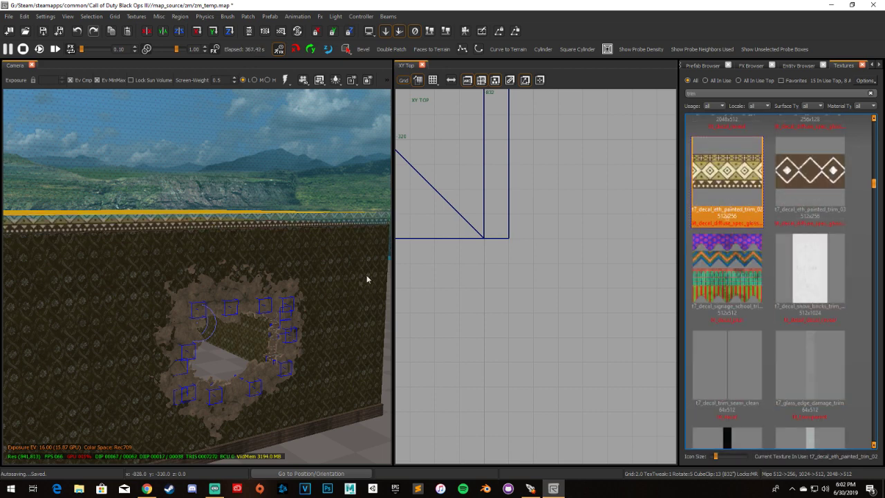
pyautogui.keyDown('shift'); pyautogui.click(283, 223); pyautogui.keyUp('shift')
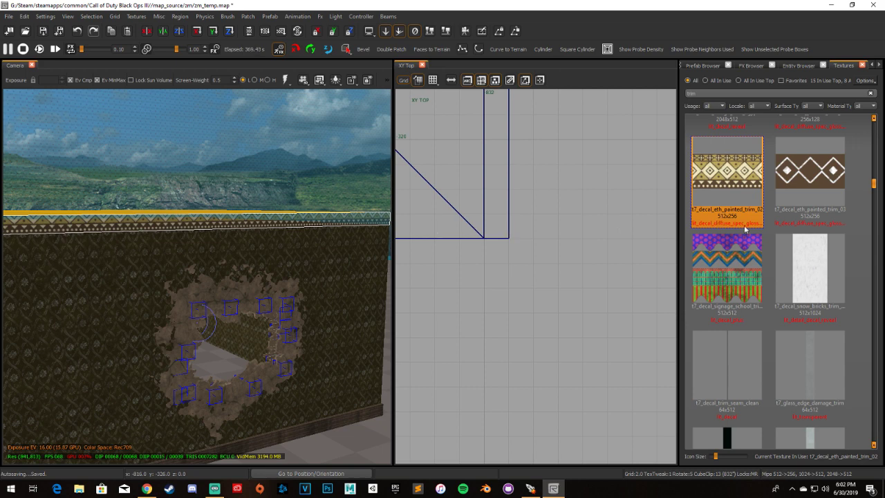
# Apply the t7_linoleum_tiles_checker_8x8_trim_blue texture to the selected band along the wall's top
pyautogui.scroll(-5, 762, 238)
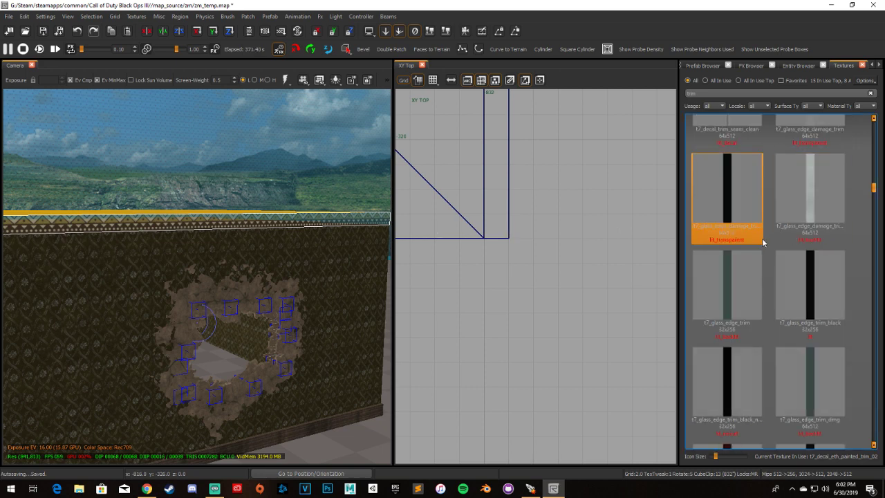
pyautogui.scroll(-2, 762, 238)
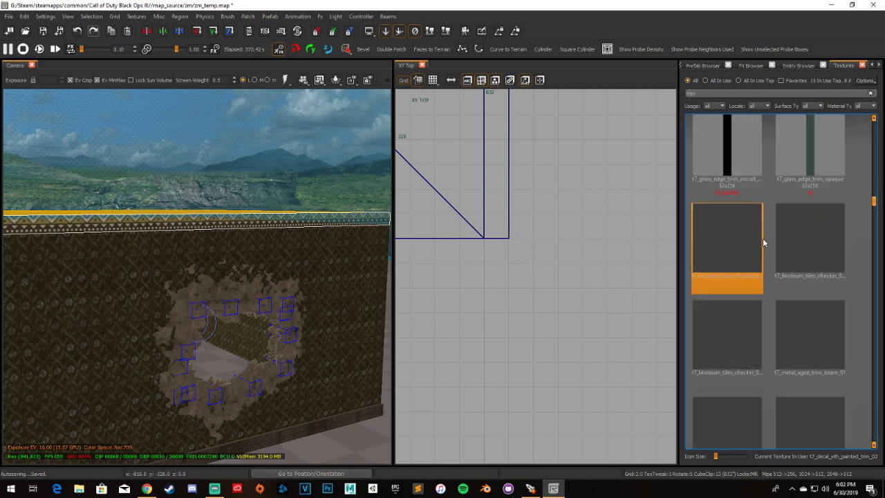
pyautogui.click(798, 249)
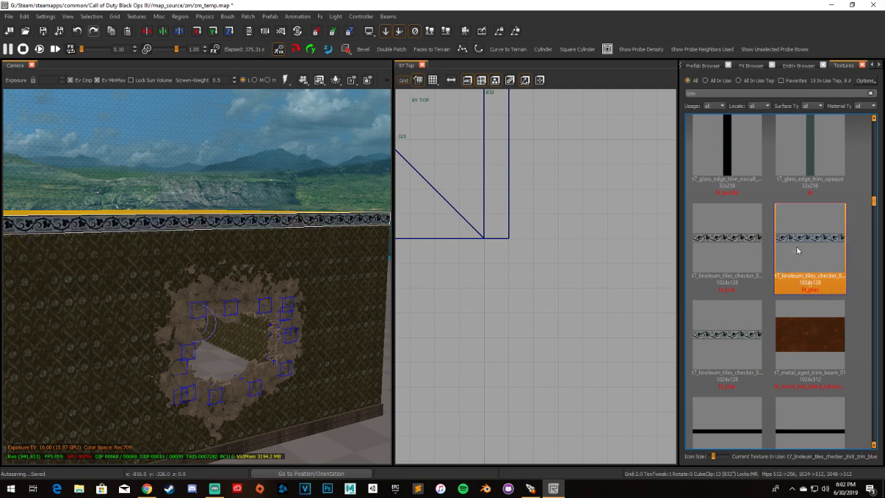
# Preview the outer wall and its window hole, and hide the Entities category in the view filter
pyautogui.moveTo(341, 302)
pyautogui.mouseDown(button='right')
pyautogui.moveTo(250, 257)
pyautogui.moveTo(186, 249)
pyautogui.moveTo(262, 261)
pyautogui.mouseUp(button='right')
pyautogui.hotkey('ctrl', 'shift', 'g')
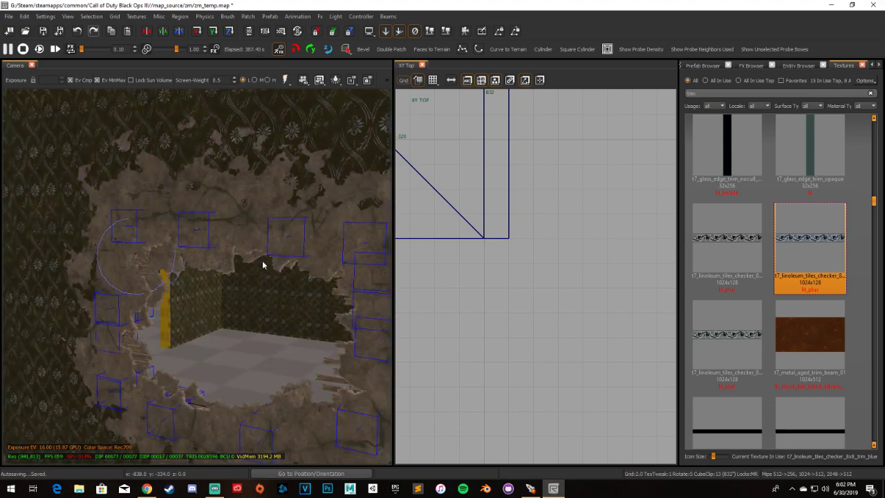
pyautogui.moveTo(262, 265)
pyautogui.mouseDown(button='right')
pyautogui.moveTo(243, 262)
pyautogui.moveTo(242, 274)
pyautogui.mouseUp(button='right')
pyautogui.scroll(4, 491, 244)
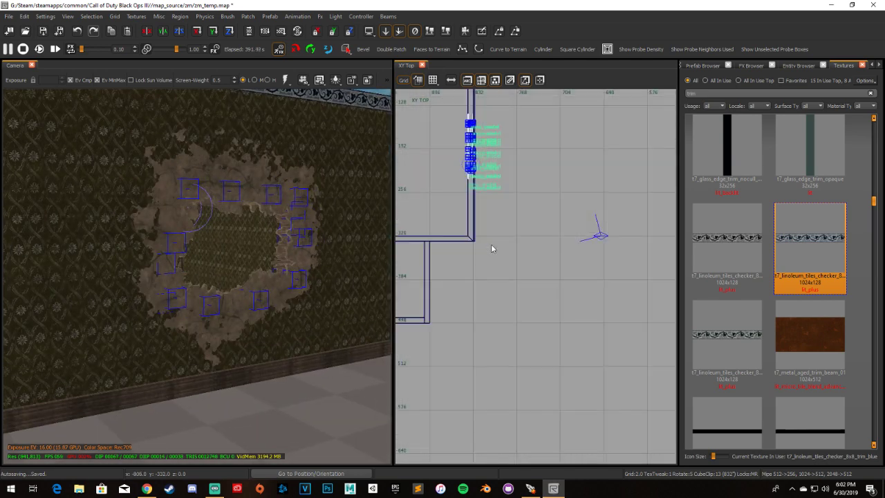
pyautogui.scroll(4, 474, 129)
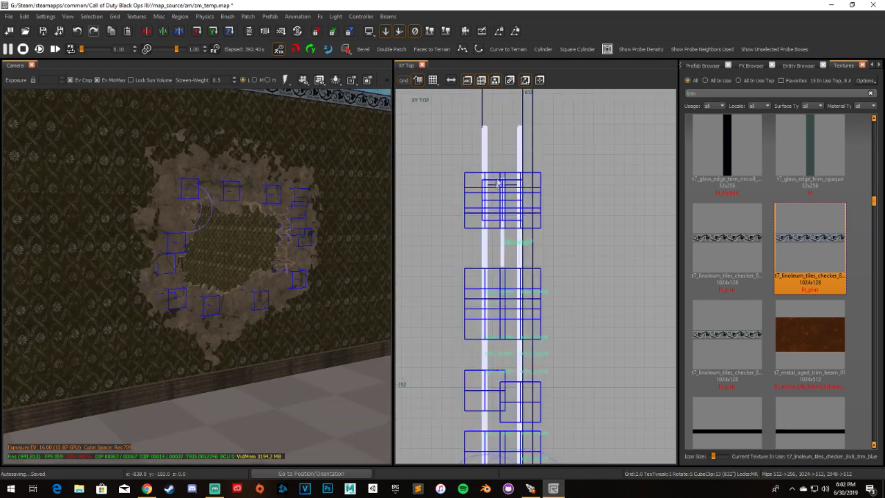
pyautogui.scroll(-2, 498, 182)
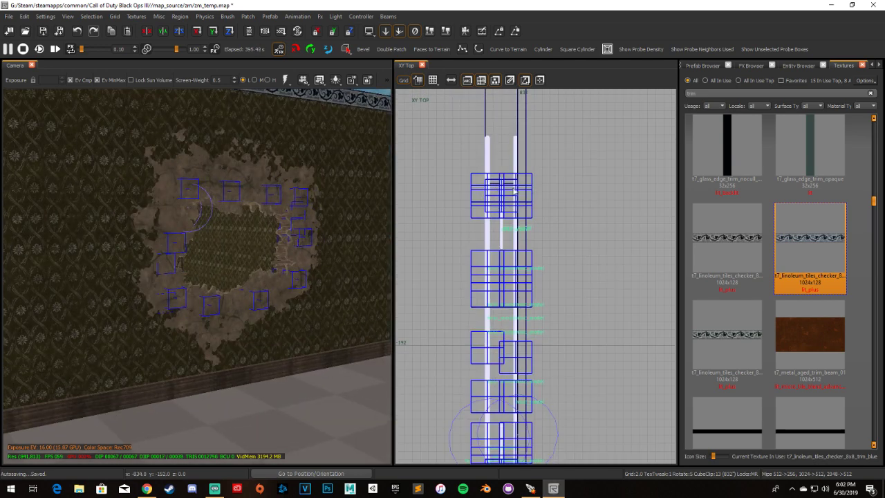
pyautogui.press('f')
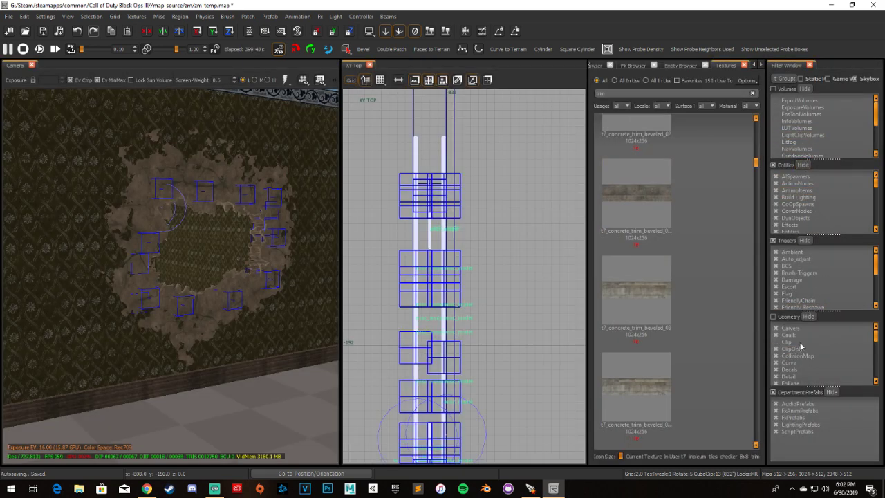
pyautogui.scroll(-1, 803, 200)
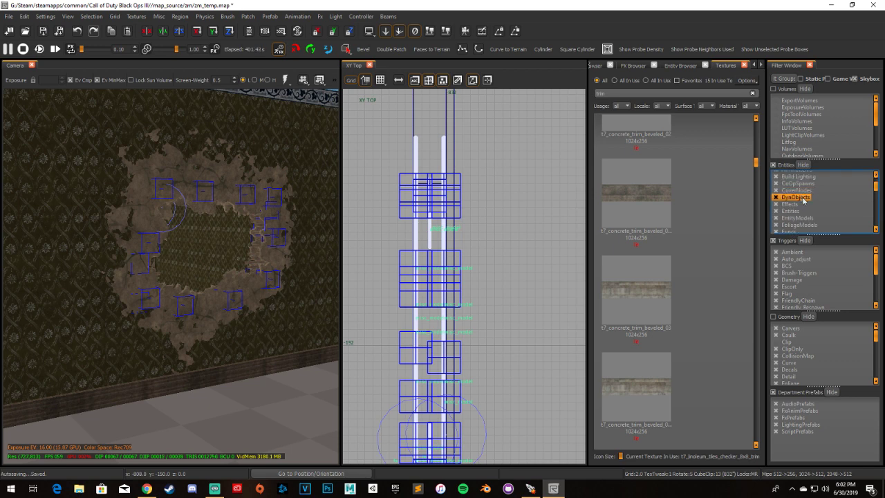
pyautogui.click(775, 211)
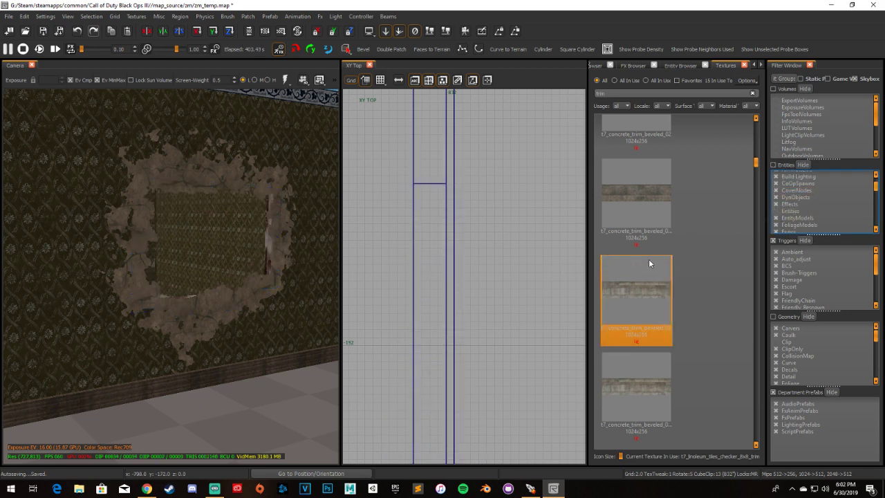
pyautogui.press('f')
# Draw a thin brush spanning the window hole in the top view and stretch it to 72 units long
pyautogui.scroll(-1, 507, 263)
pyautogui.scroll(1, 512, 240)
pyautogui.moveTo(512, 222); pyautogui.dragTo(513, 355)
pyautogui.scroll(-2, 512, 362)
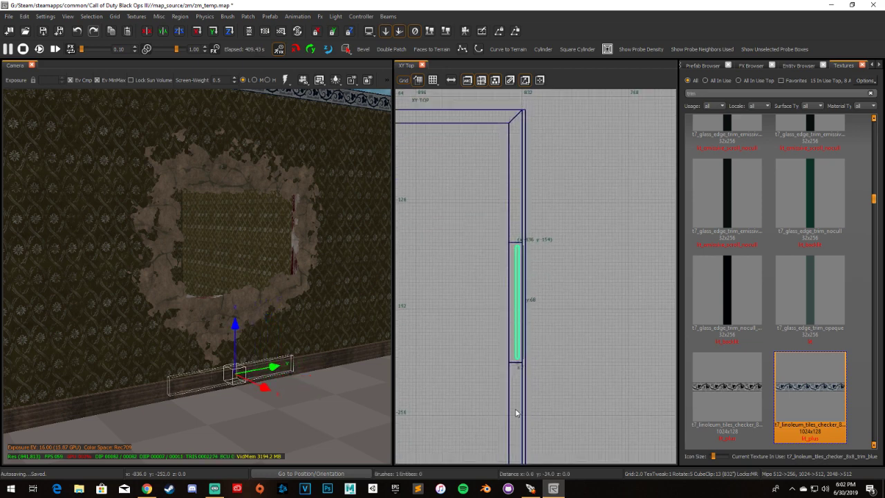
pyautogui.moveTo(523, 238); pyautogui.dragTo(518, 229)
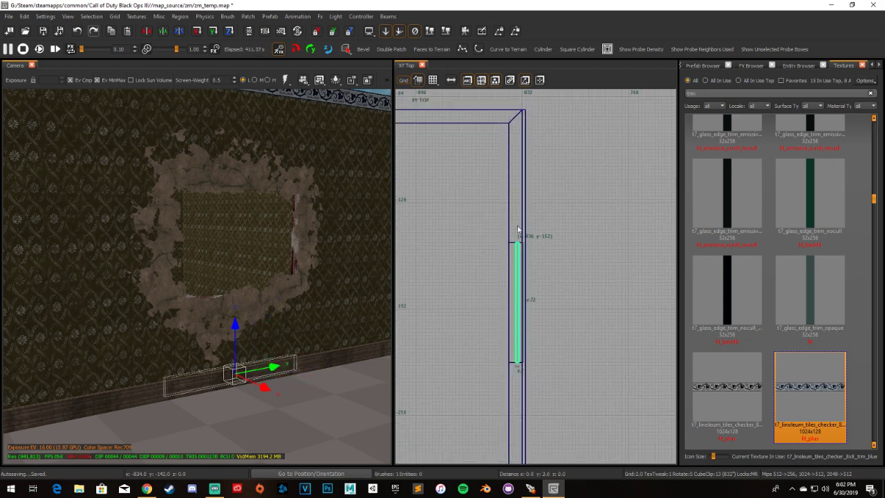
# Raise the thin brush into the window hole, make it 48 units tall and shift it 4 units toward the hole's outer edge
pyautogui.moveTo(240, 345); pyautogui.dragTo(234, 240)
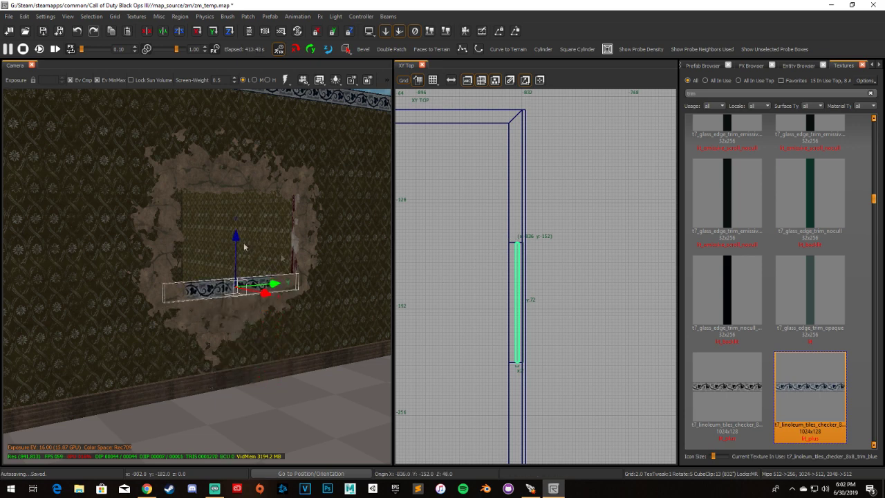
pyautogui.hotkey('ctrl', 'Tab')
pyautogui.scroll(2, 546, 288)
pyautogui.moveTo(524, 233); pyautogui.dragTo(523, 138)
pyautogui.moveTo(527, 210); pyautogui.dragTo(537, 126)
pyautogui.press('Left')
pyautogui.press('Left')
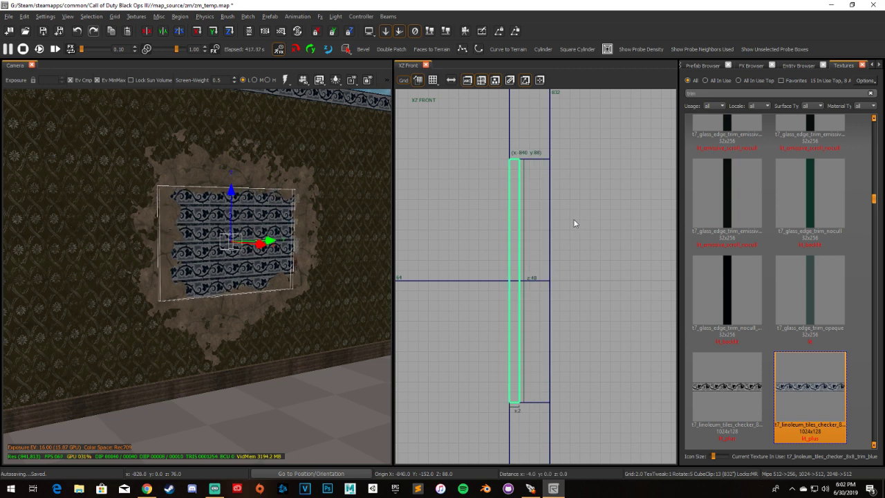
# Select the visible face of the brush filling the window hole and apply the in-use p7_vld_wood_rustic_red texture, found by filtering for "wood"
pyautogui.press('Escape')
pyautogui.click(231, 233)
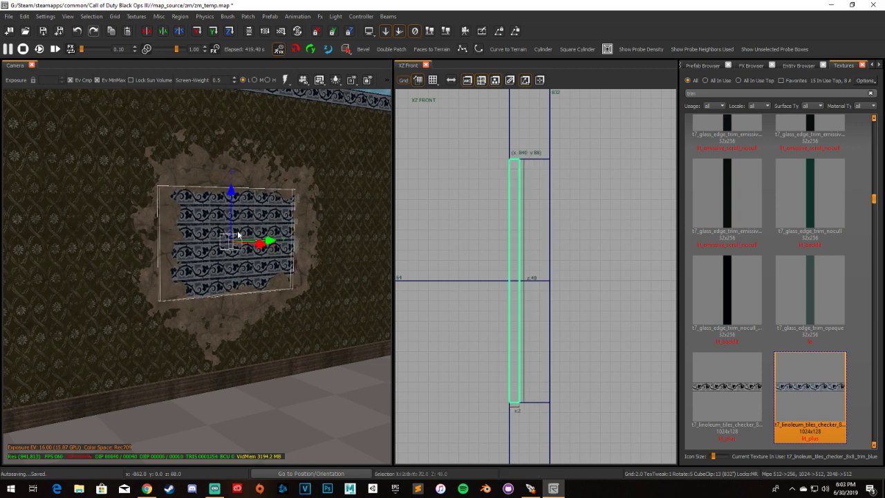
pyautogui.keyDown('ctrl'); pyautogui.keyDown('shift'); pyautogui.click(257, 246); pyautogui.keyUp('shift'); pyautogui.keyUp('ctrl')
pyautogui.scroll(2, 257, 242)
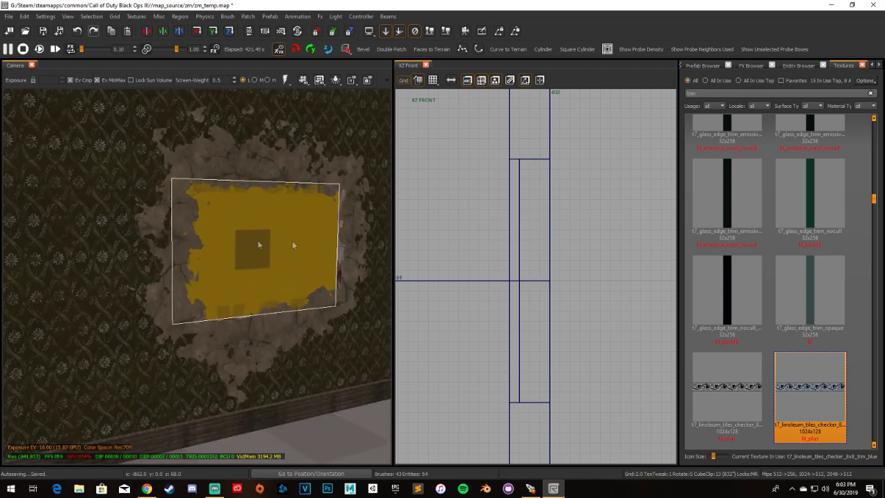
pyautogui.click(714, 82)
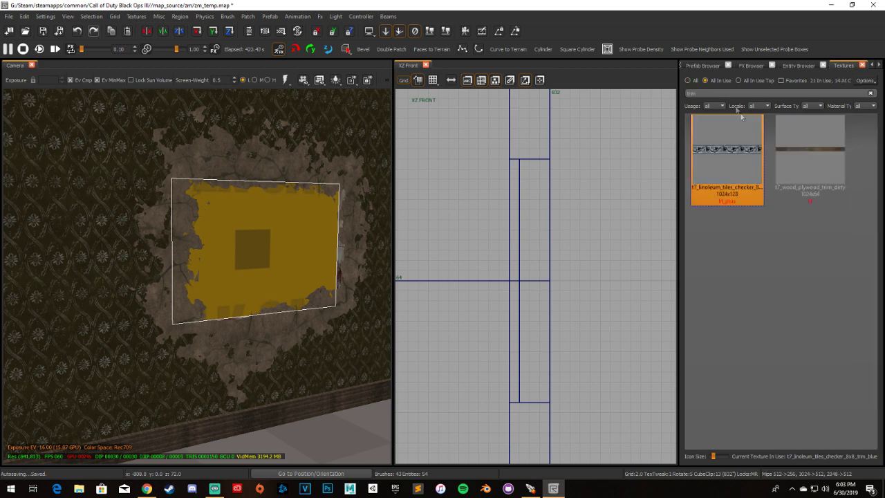
pyautogui.write('wood')
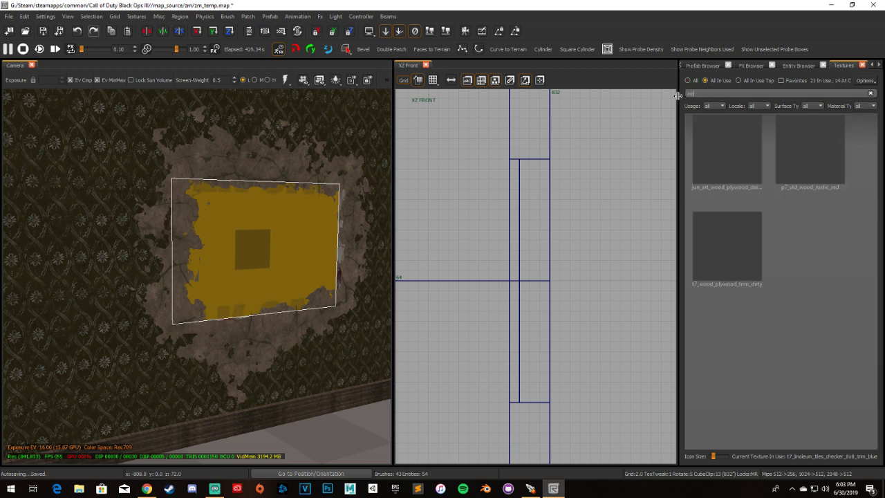
pyautogui.click(803, 163)
pyautogui.scroll(6, 325, 292)
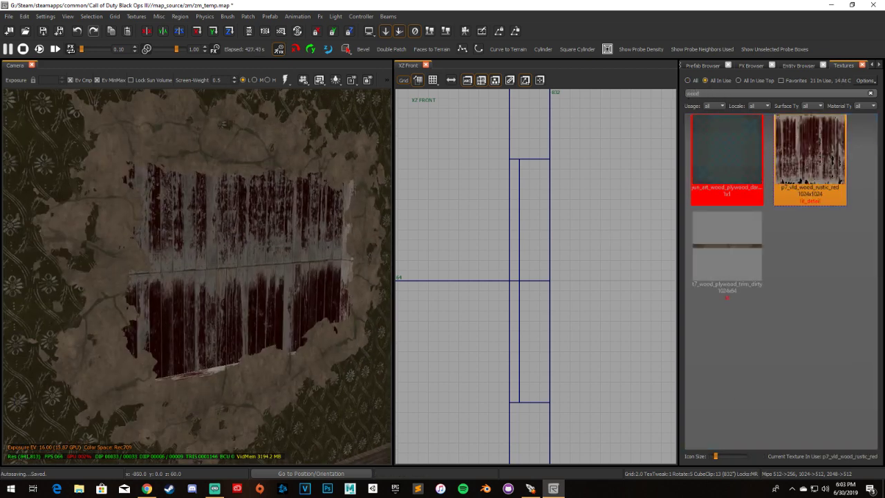
pyautogui.moveTo(300, 275); pyautogui.dragTo(282, 280, button='right')
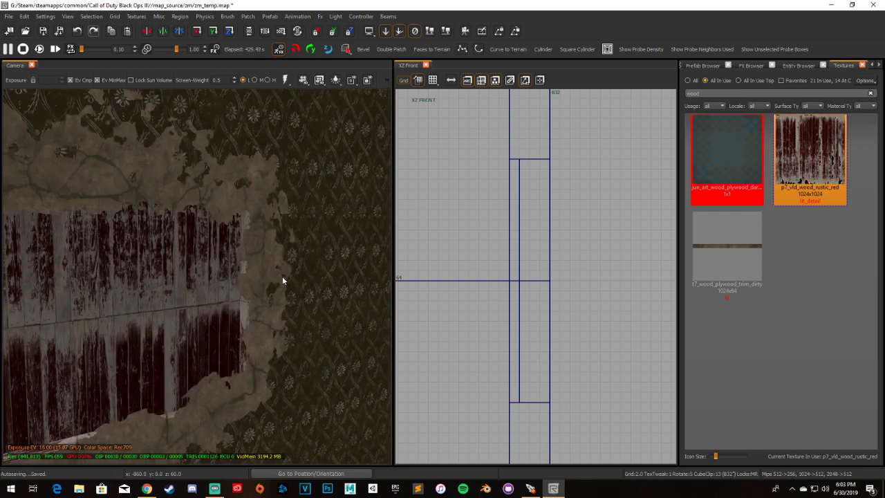
# Show the Entities category again in the view filter and preview the outer wall in the runtime-lit game view
pyautogui.press('f')
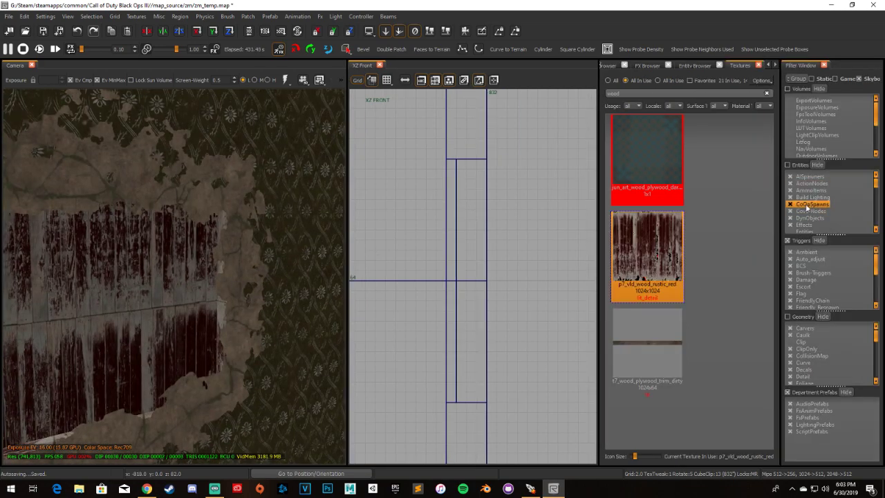
pyautogui.click(790, 231)
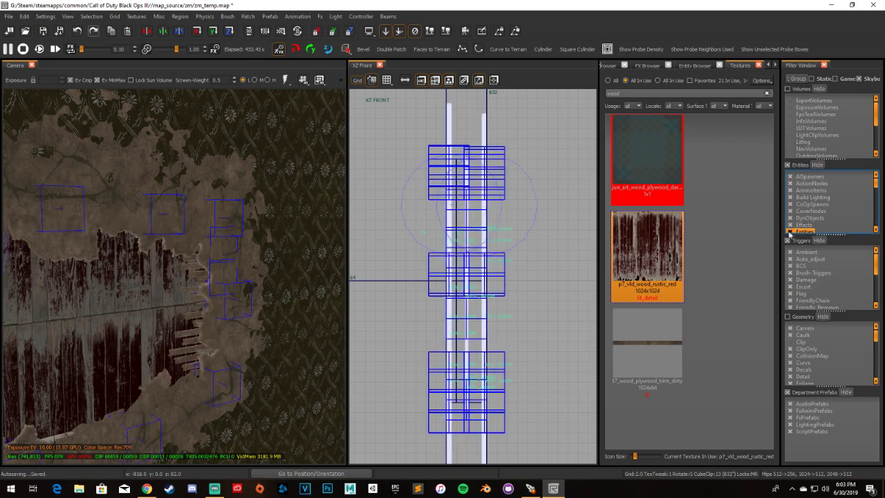
pyautogui.moveTo(330, 282); pyautogui.dragTo(215, 288, button='right')
pyautogui.hotkey('ctrl', 'shift', 'g')
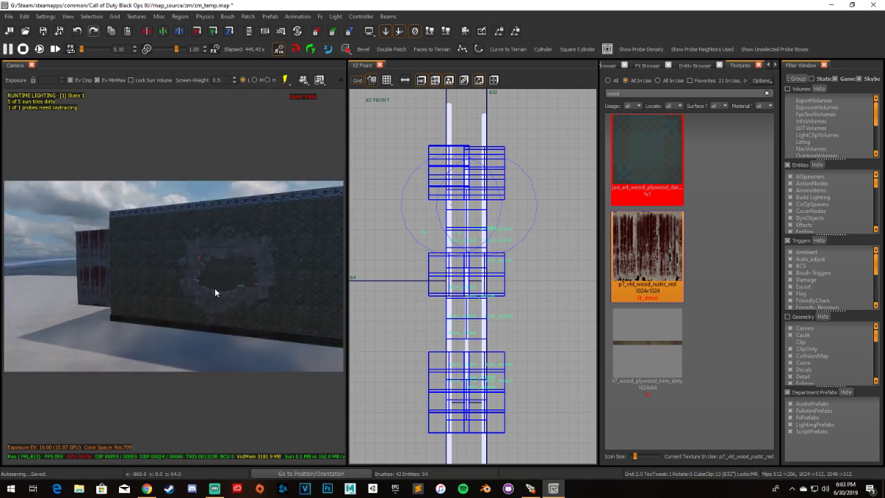